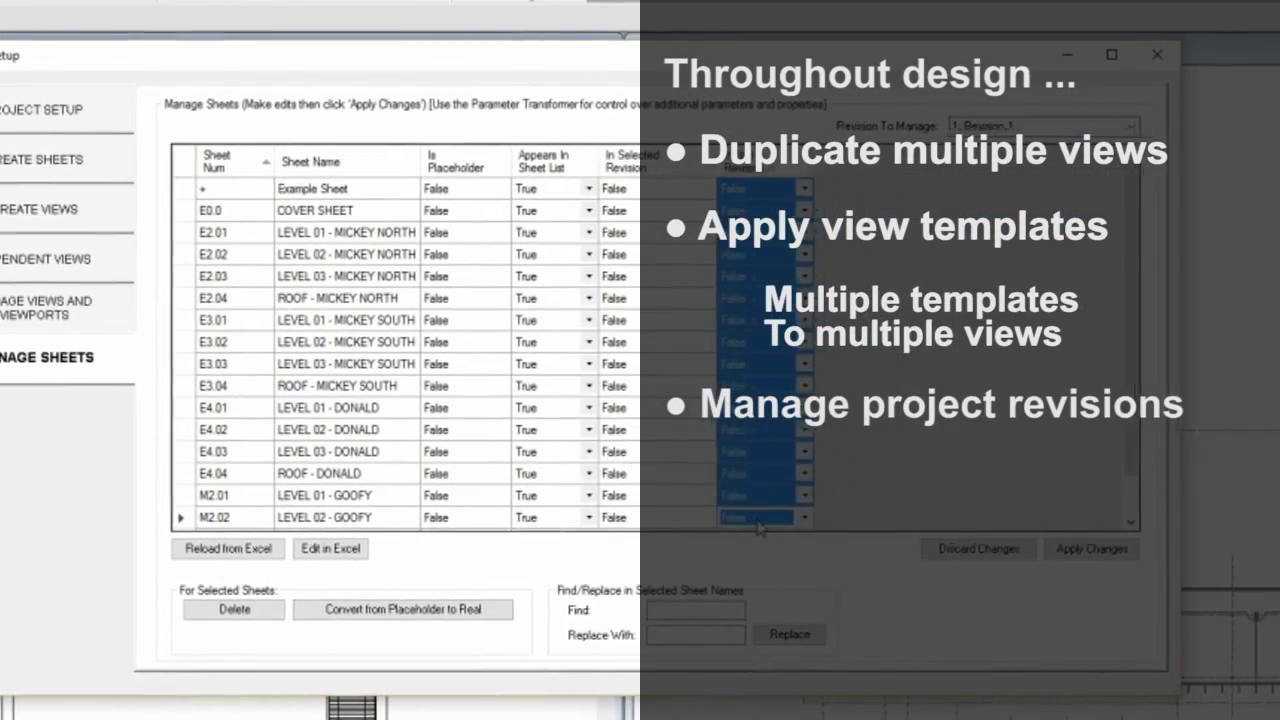
- Set Add to Revision to True for all the selected sheets in Manage Sheets
left_click(652, 516)
left_click(652, 533)
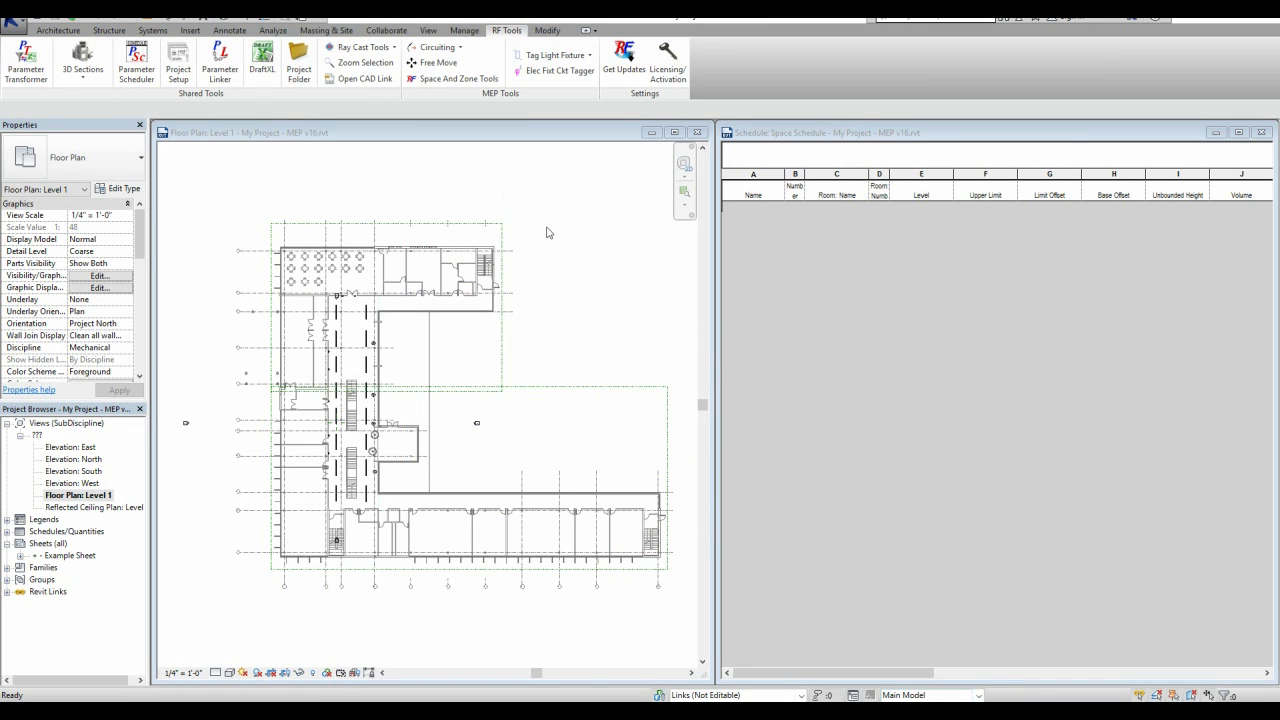
left_click(178, 62)
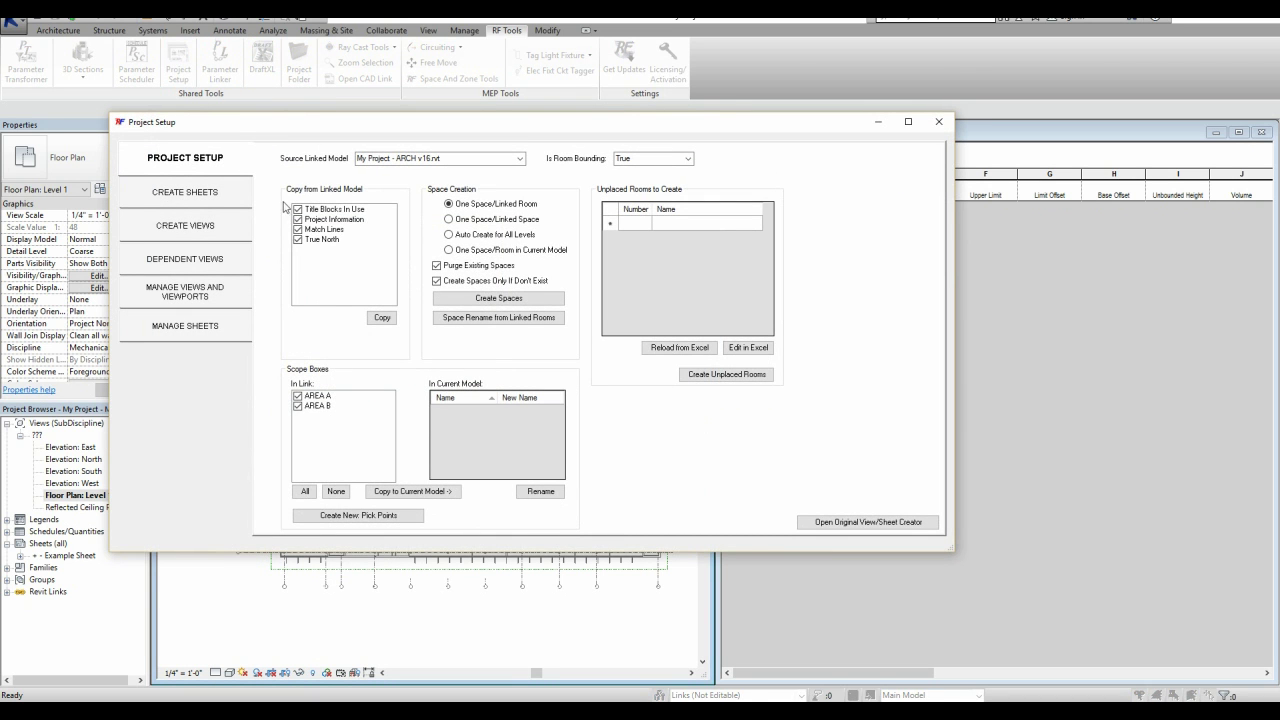
- Copy title blocks and project settings from ARCH v16.rvt, keeping it as a room-bounding source
left_click(383, 320)
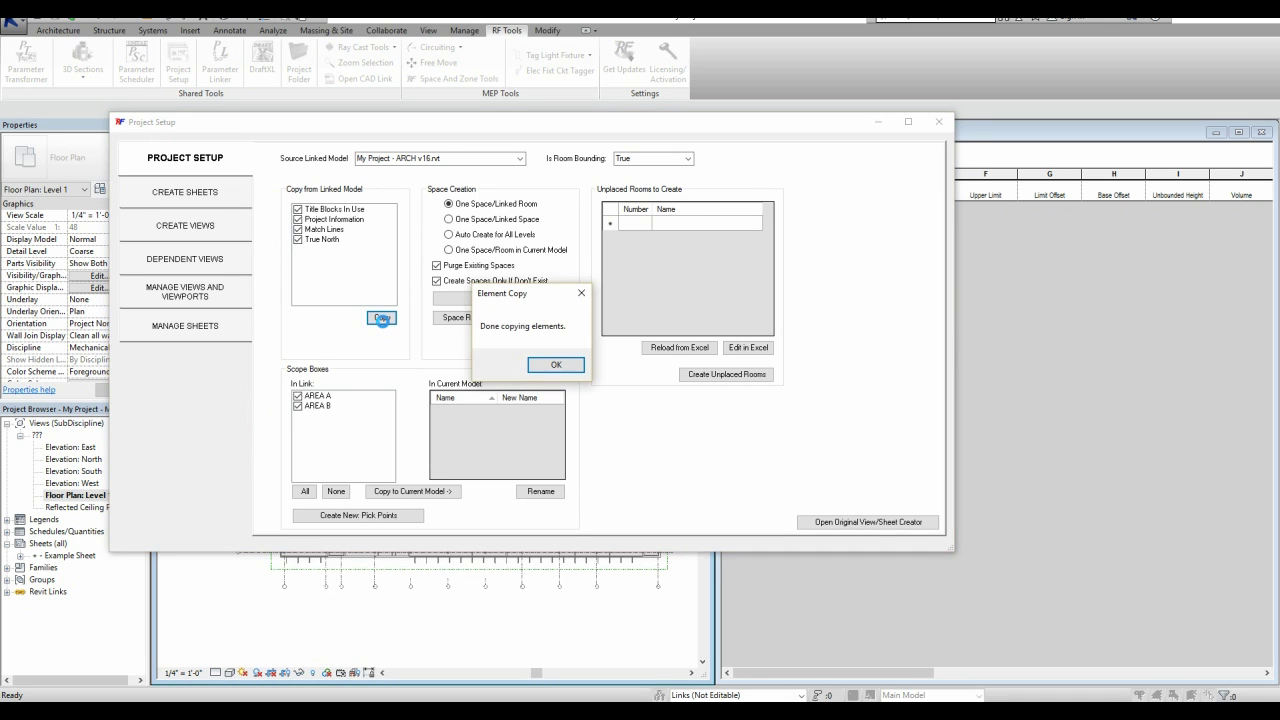
left_click(555, 365)
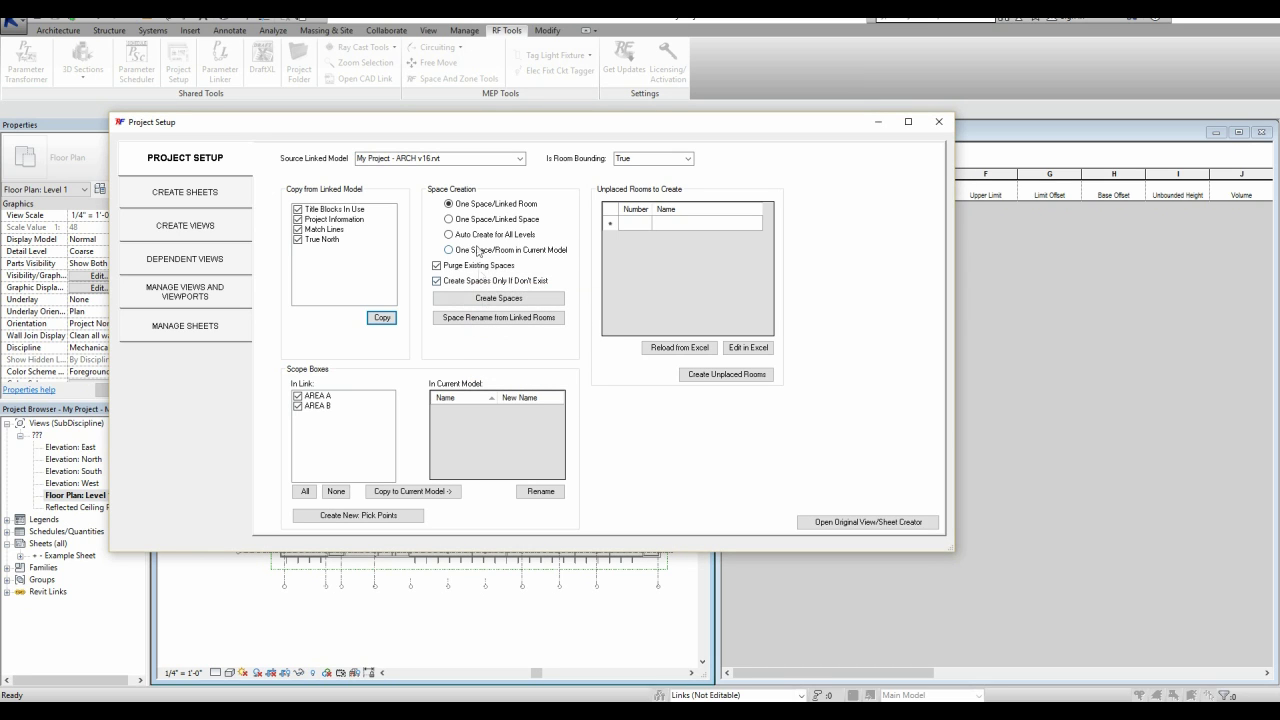
left_click(519, 159)
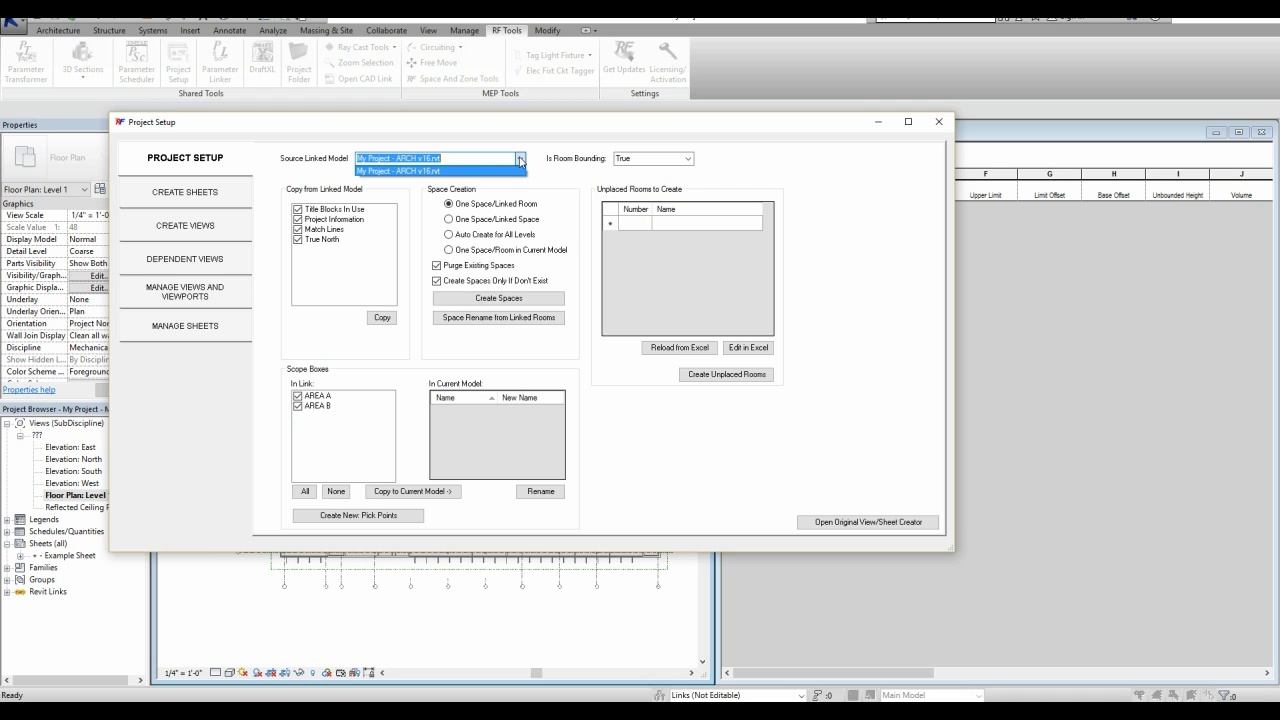
left_click(519, 160)
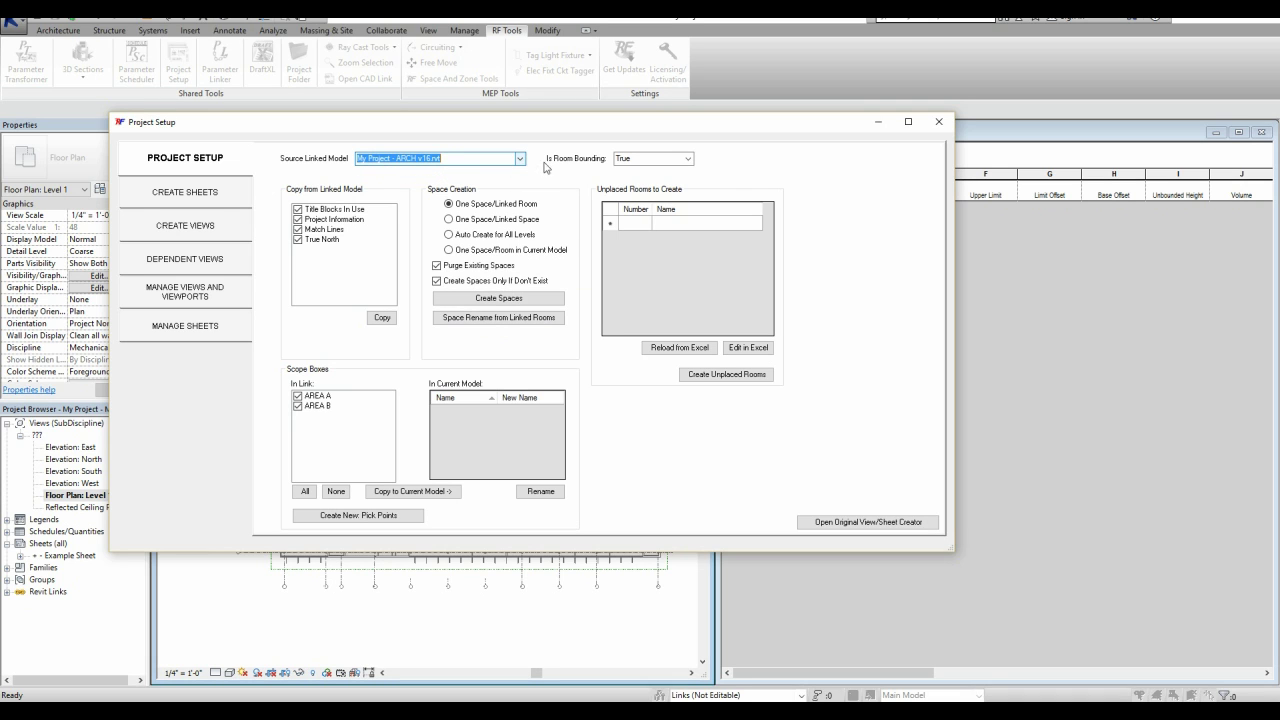
left_click(688, 159)
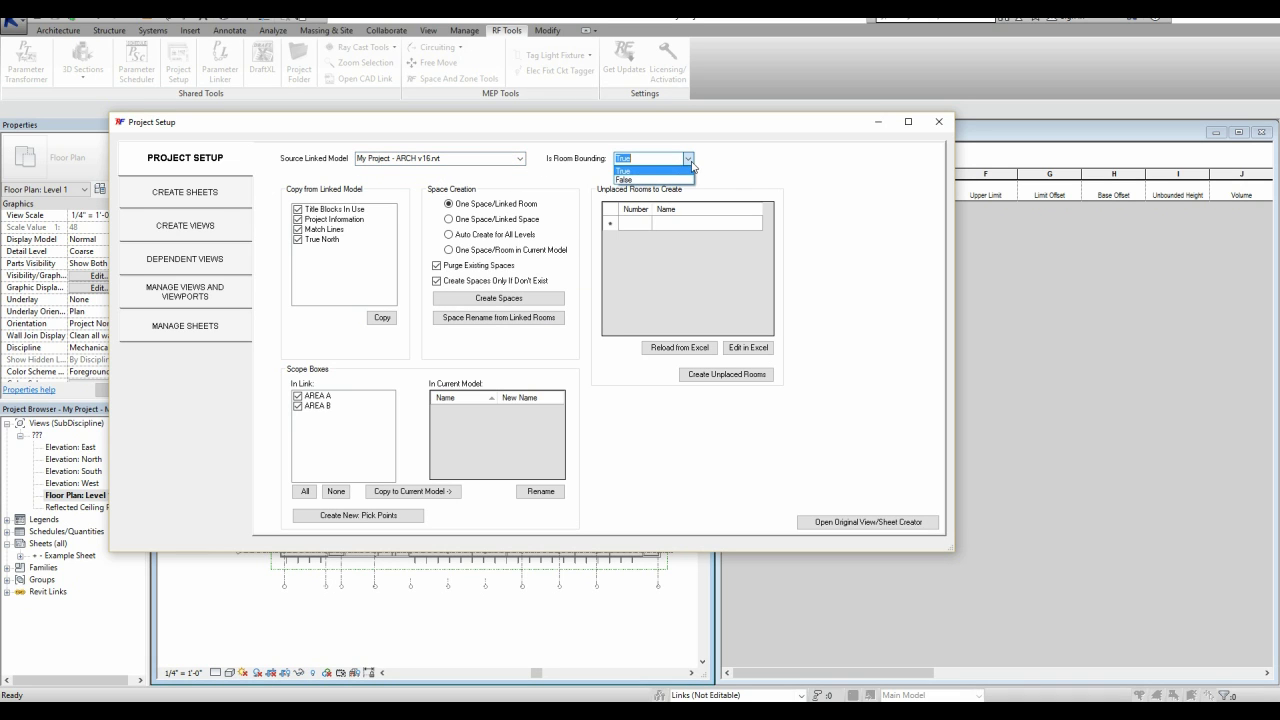
left_click(691, 161)
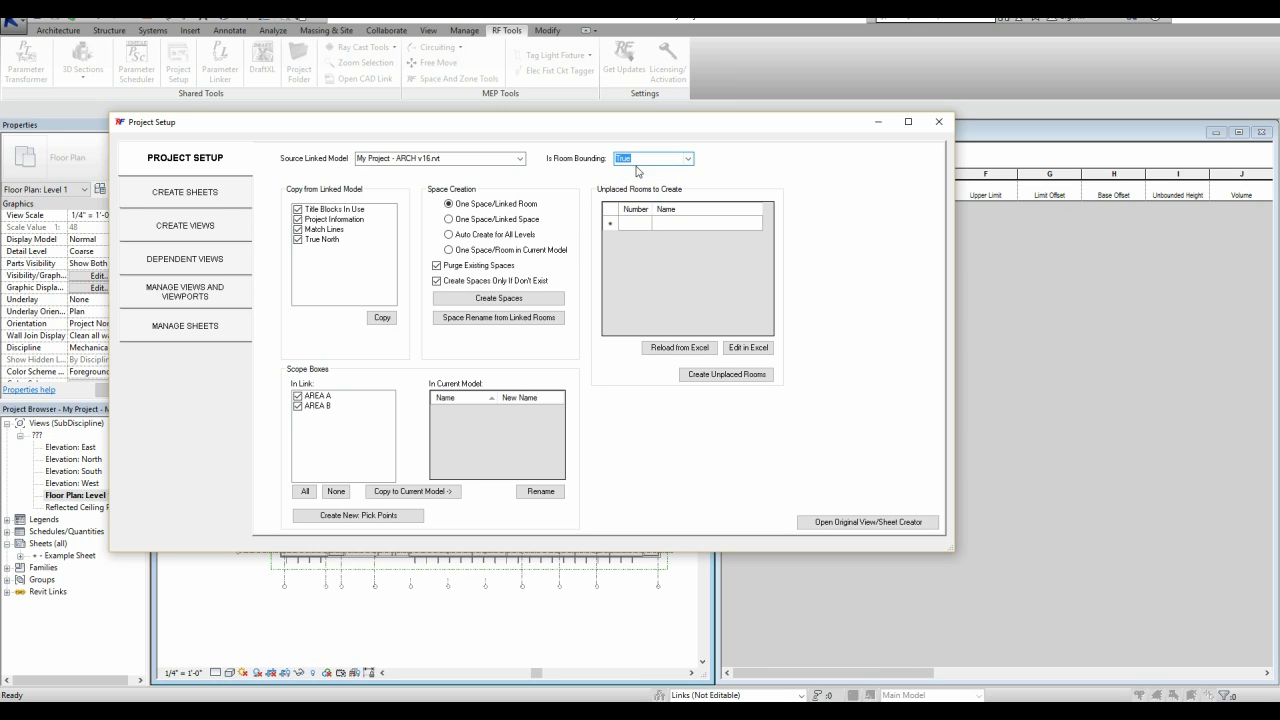
- Create spaces from the linked rooms and copy scope boxes AREA A and AREA B into this model
left_click(496, 306)
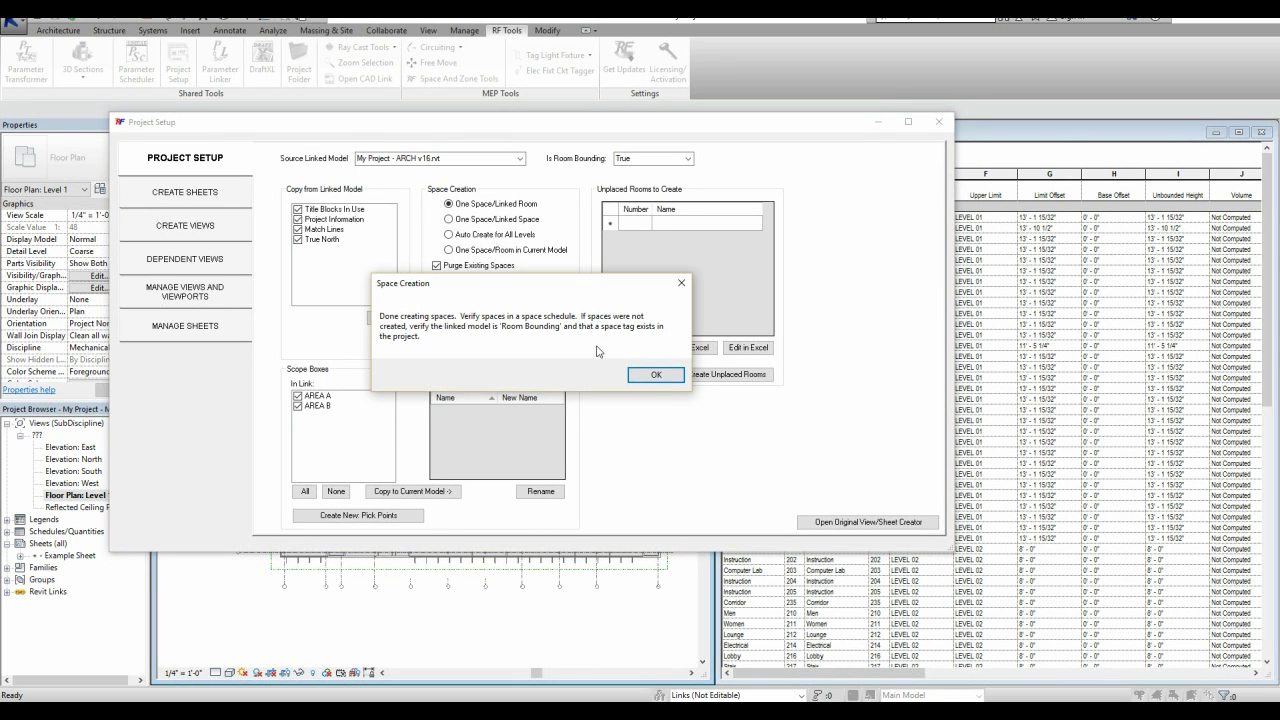
left_click(647, 376)
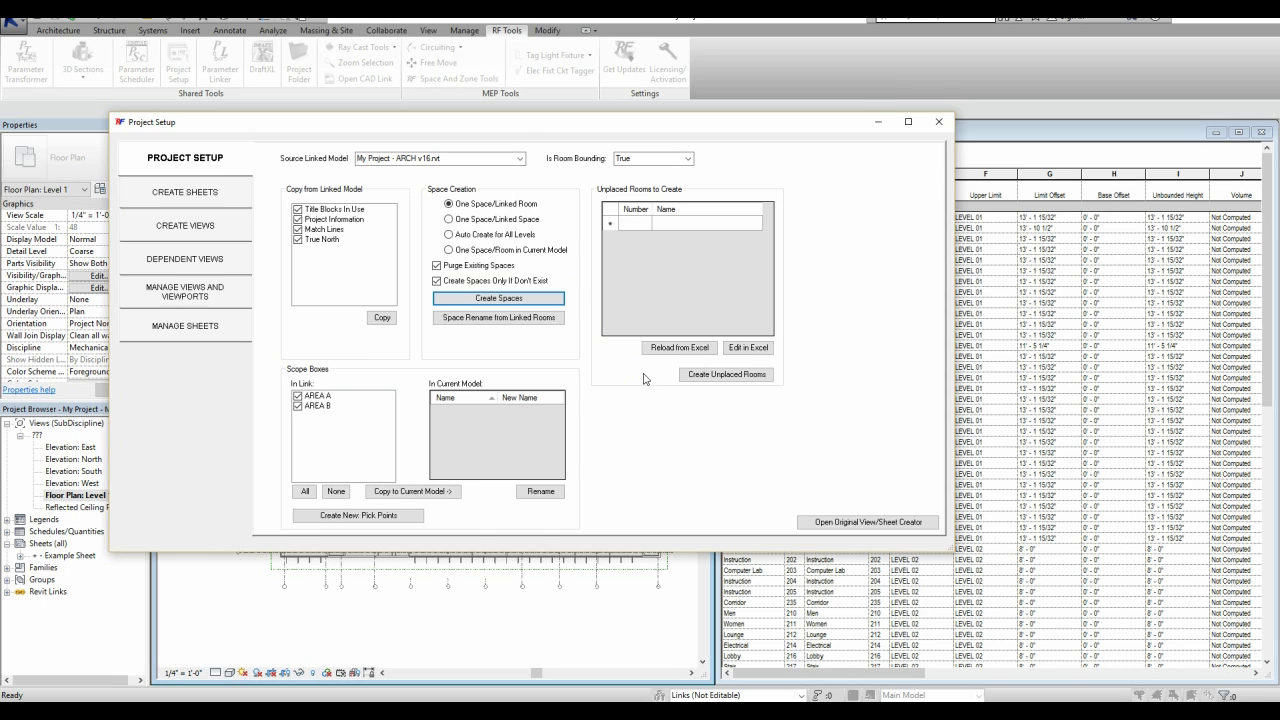
left_click(406, 492)
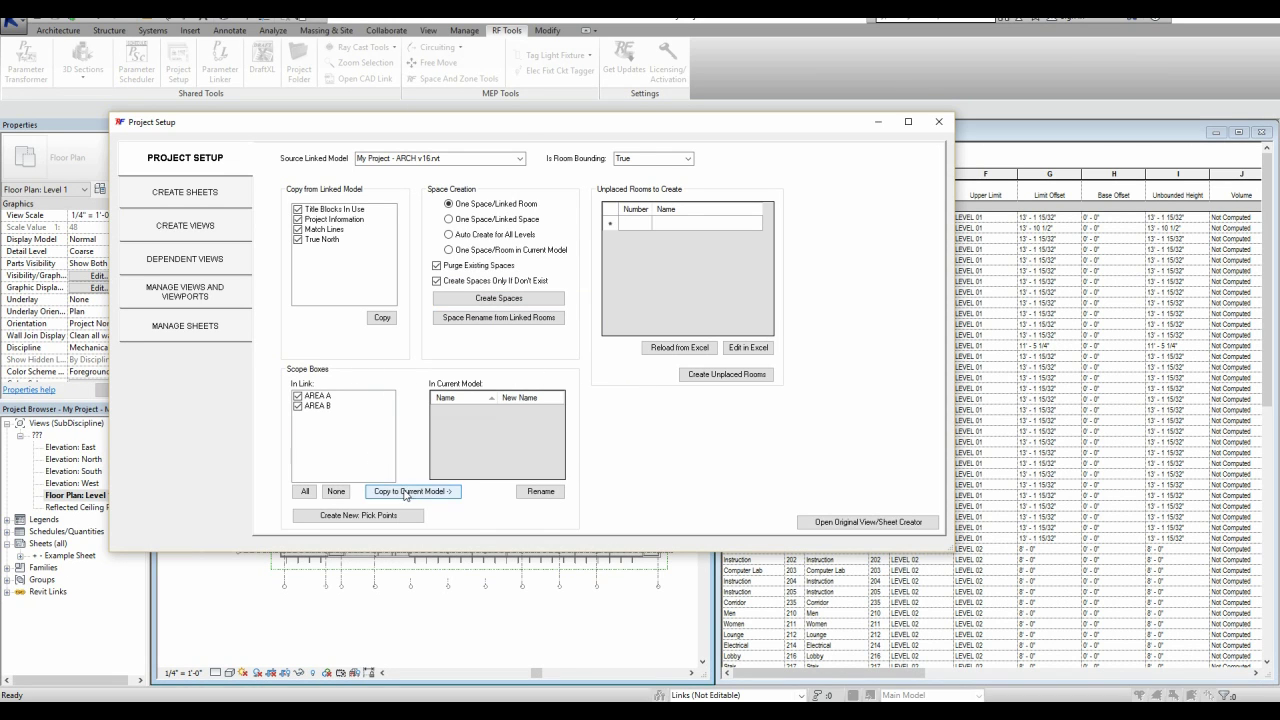
left_click(508, 414)
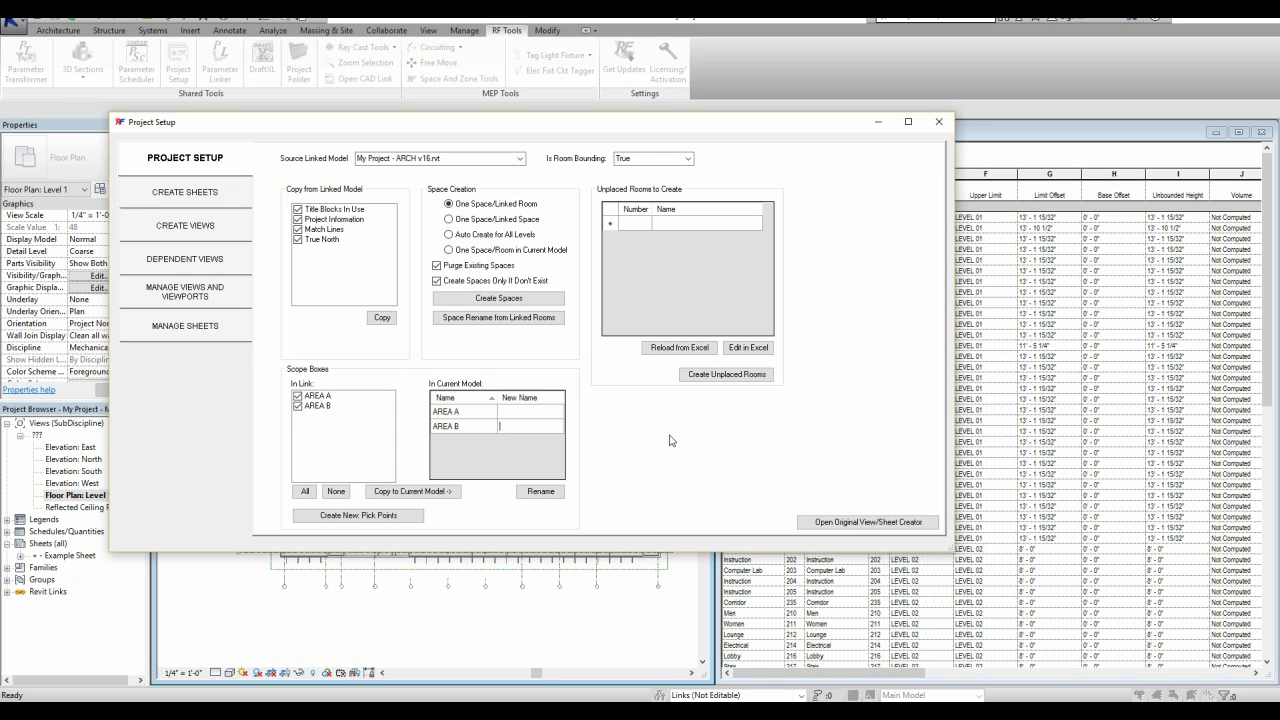
left_click(642, 226)
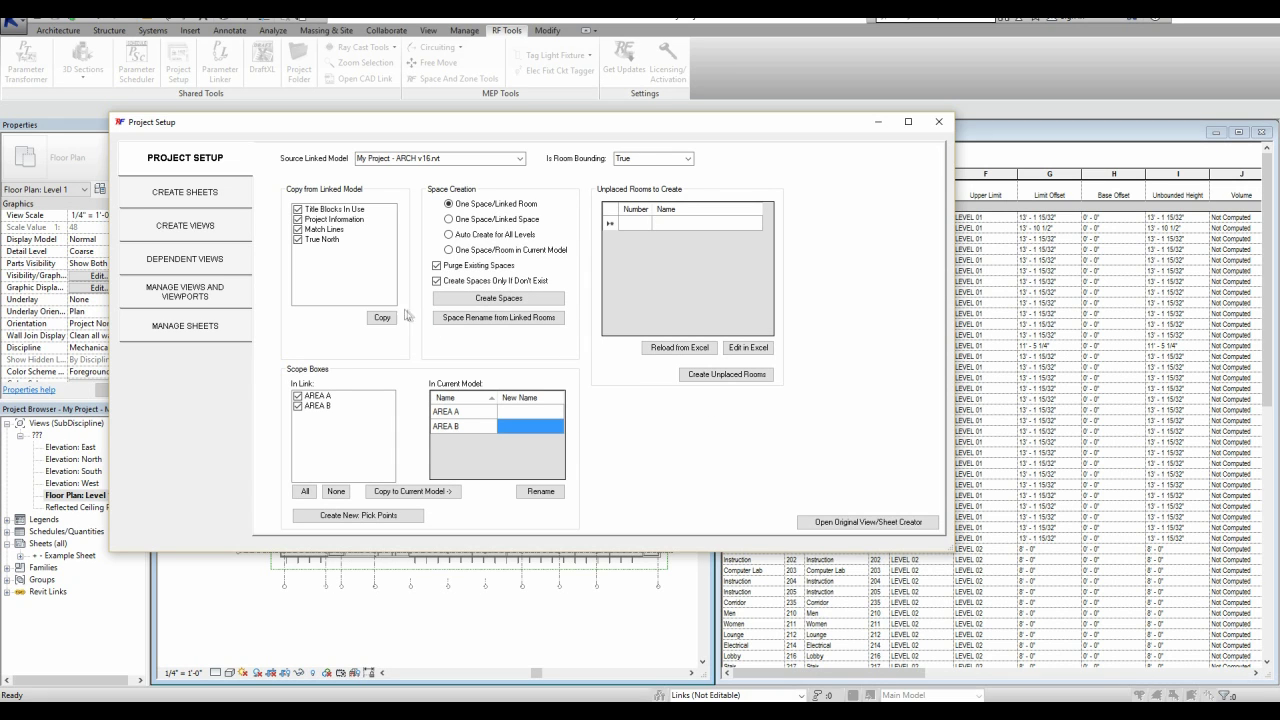
left_click(214, 199)
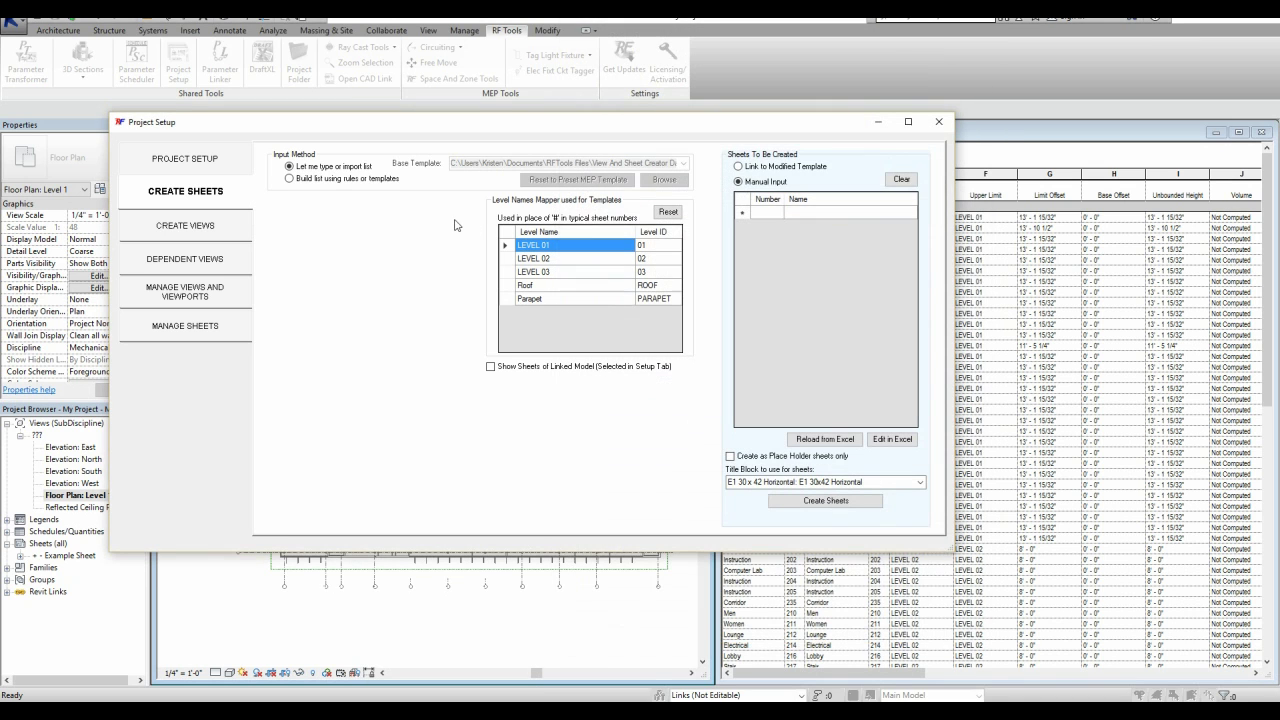
- Open the Create Sheets list in Excel to edit sheet numbers and names
left_click(459, 225)
left_click(892, 439)
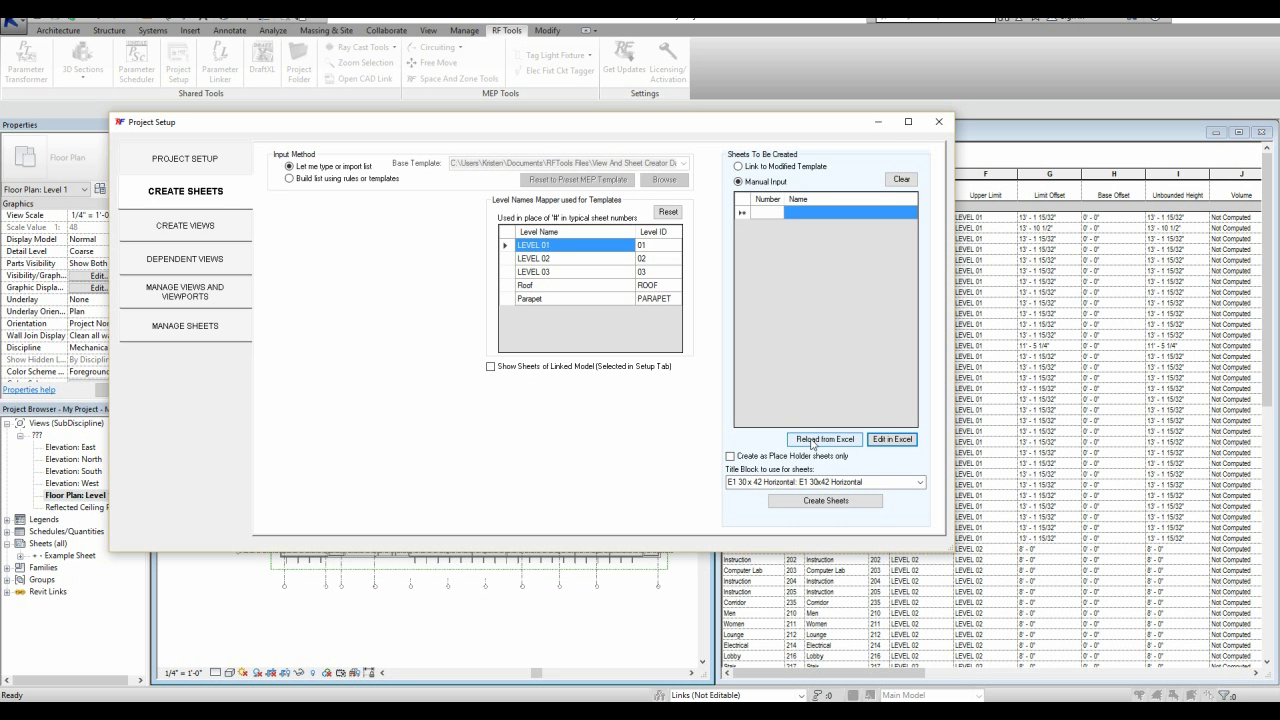
- Reload the edited list from Excel, create its sheets, and reopen the Create Sheets page
left_click(812, 442)
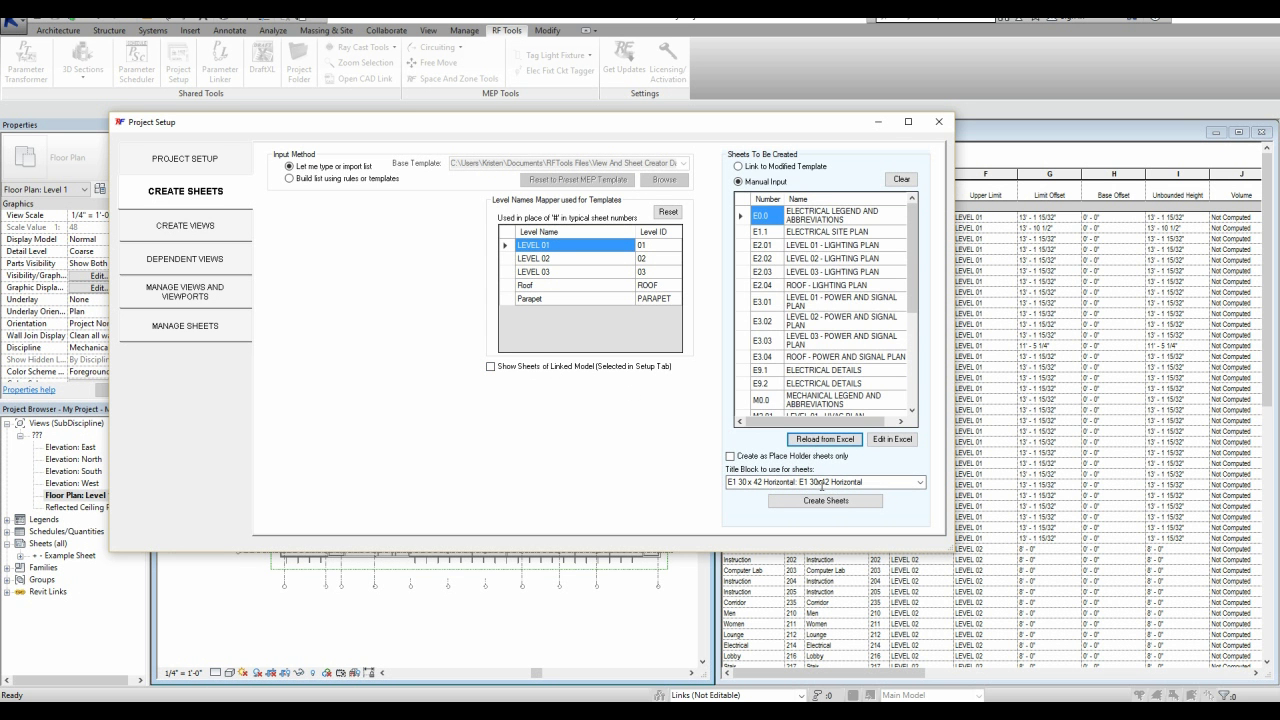
left_click(828, 502)
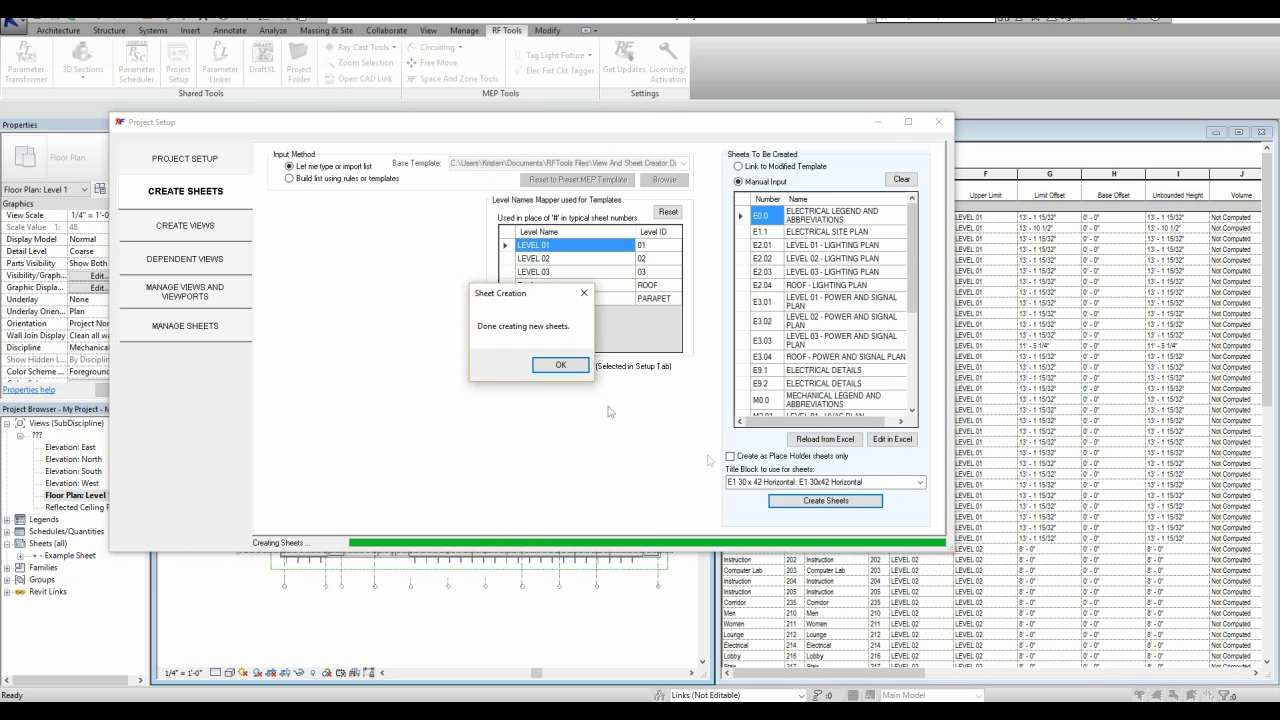
left_click(564, 364)
left_click(939, 121)
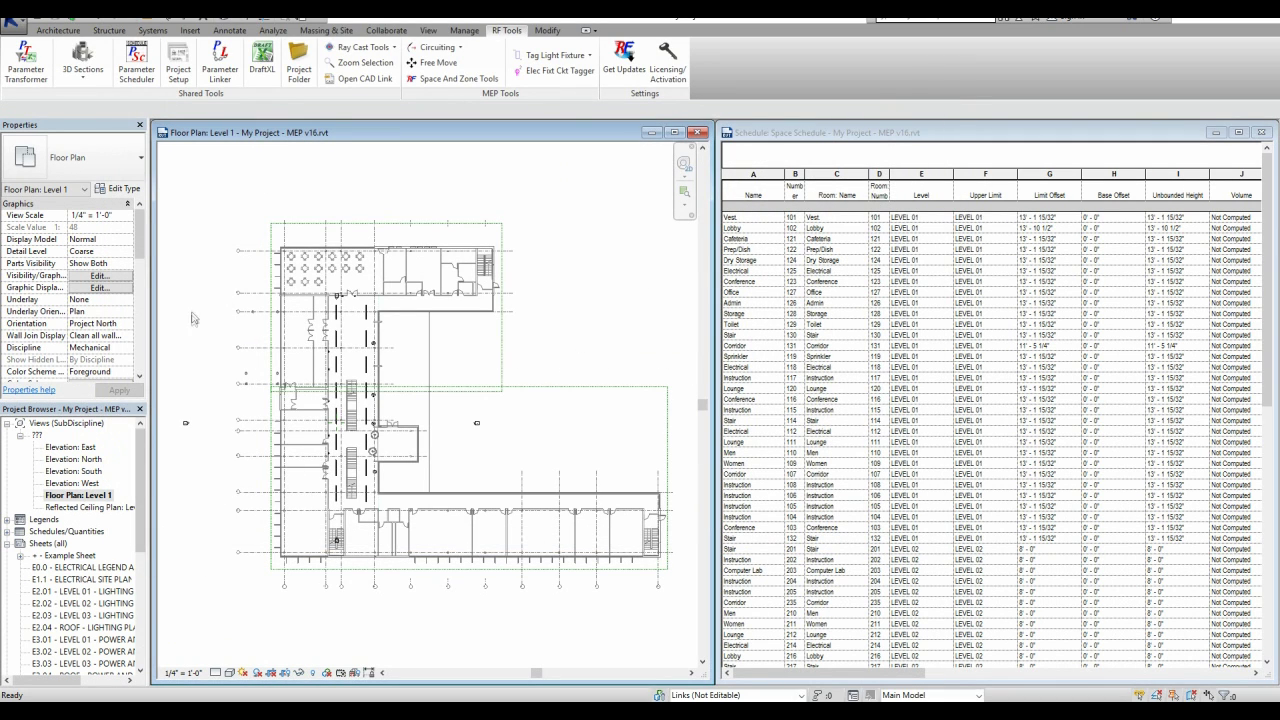
left_click(178, 64)
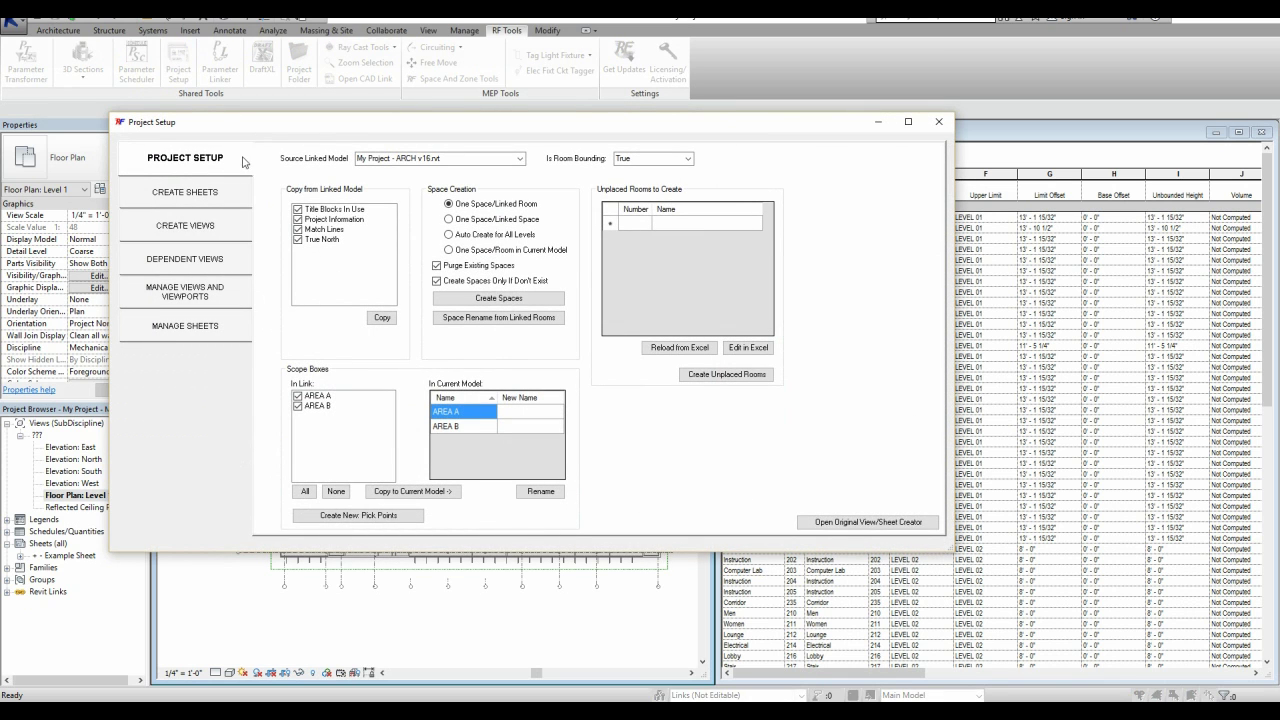
left_click(185, 192)
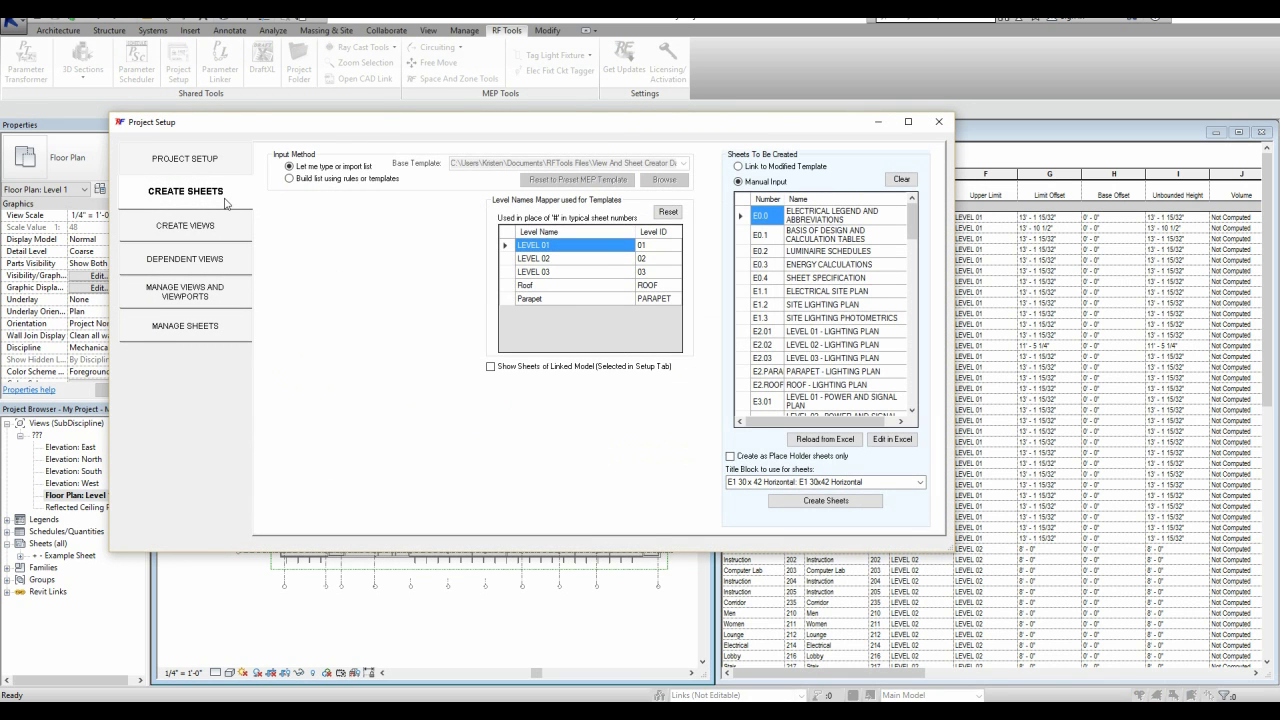
- Switch to rule-based sheet templates, clear extra per-project rows, and rename E0.0 to COVER SHEET
left_click(290, 179)
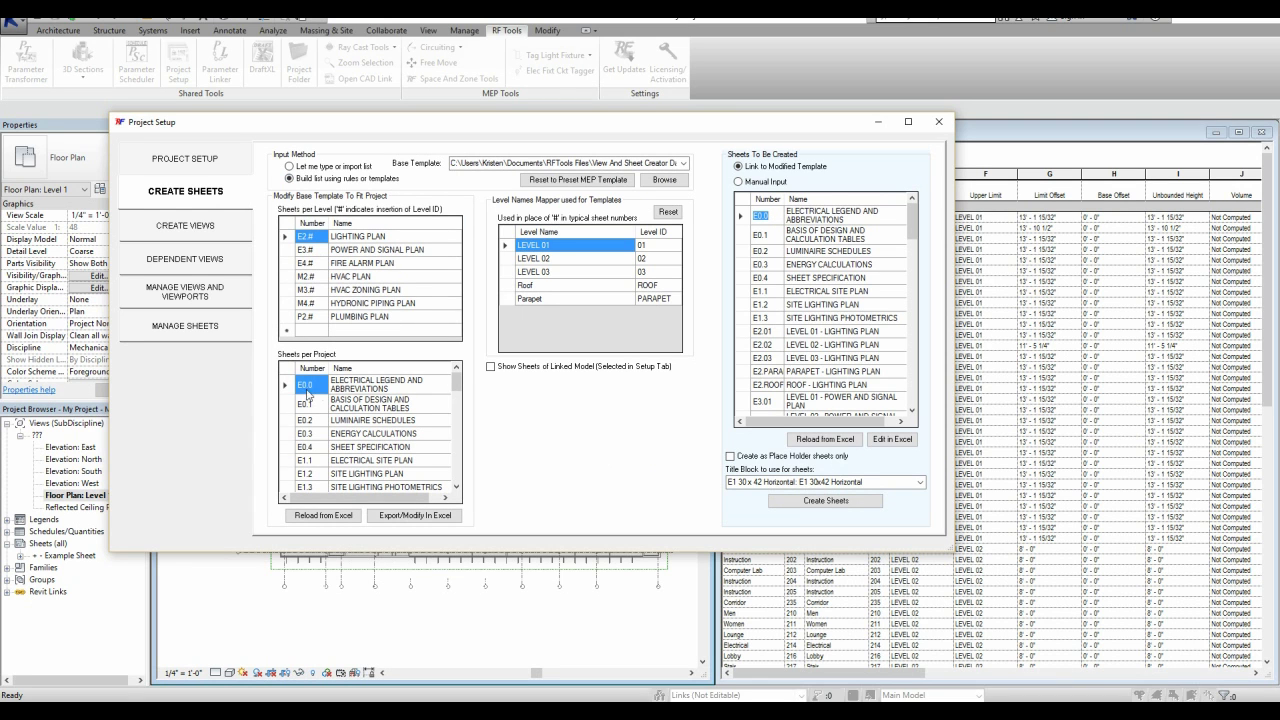
key("ctrl+a")
key("Delete")
double_click(395, 385)
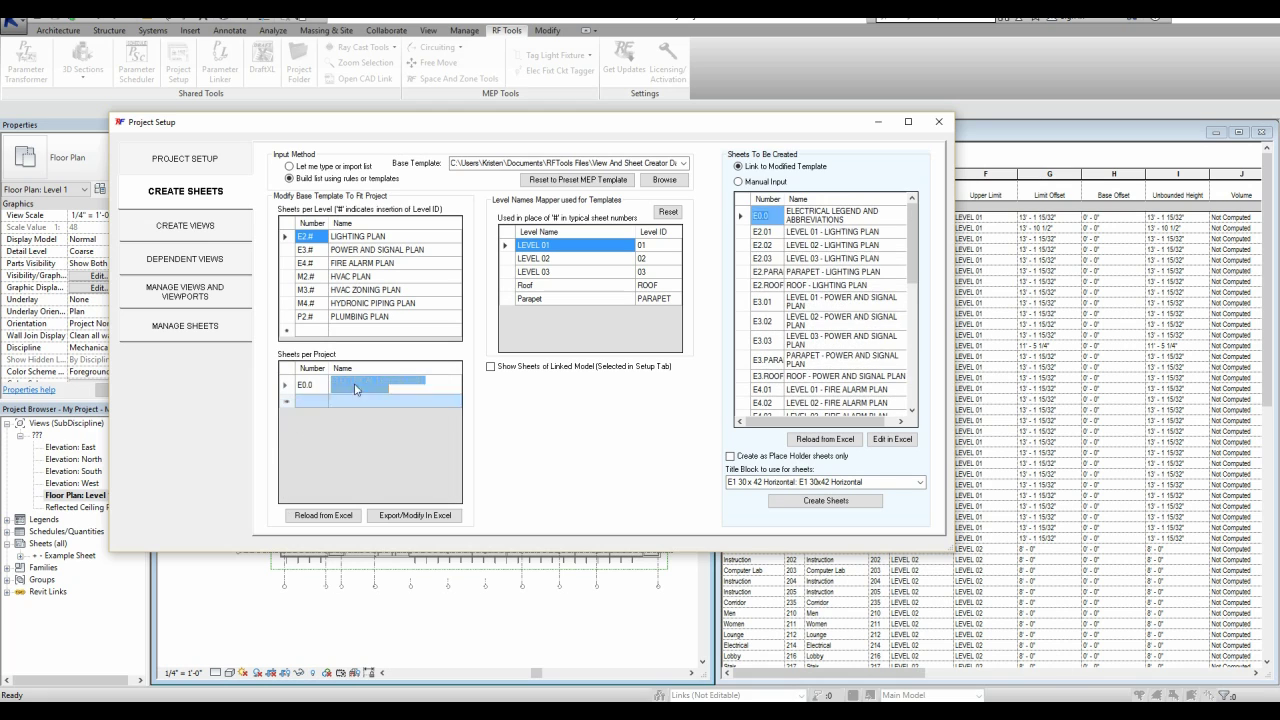
type("COVER SHEET")
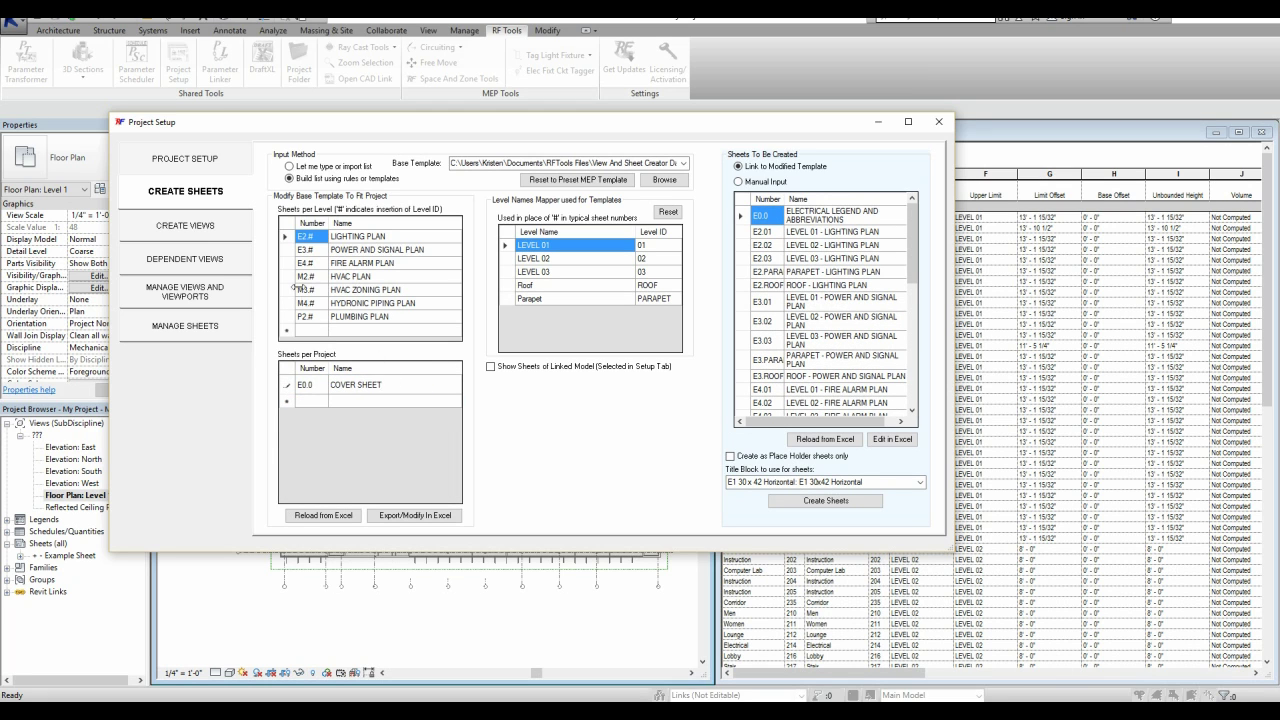
- Delete the M3.#, M4.#, P2.# rows and rename level sheets MICKEY NORTH, MICKEY SOUTH, DONALD, GOOFY
left_click_drag(296, 287, 296, 318)
key("Delete")
double_click(390, 240)
type("MICKE")
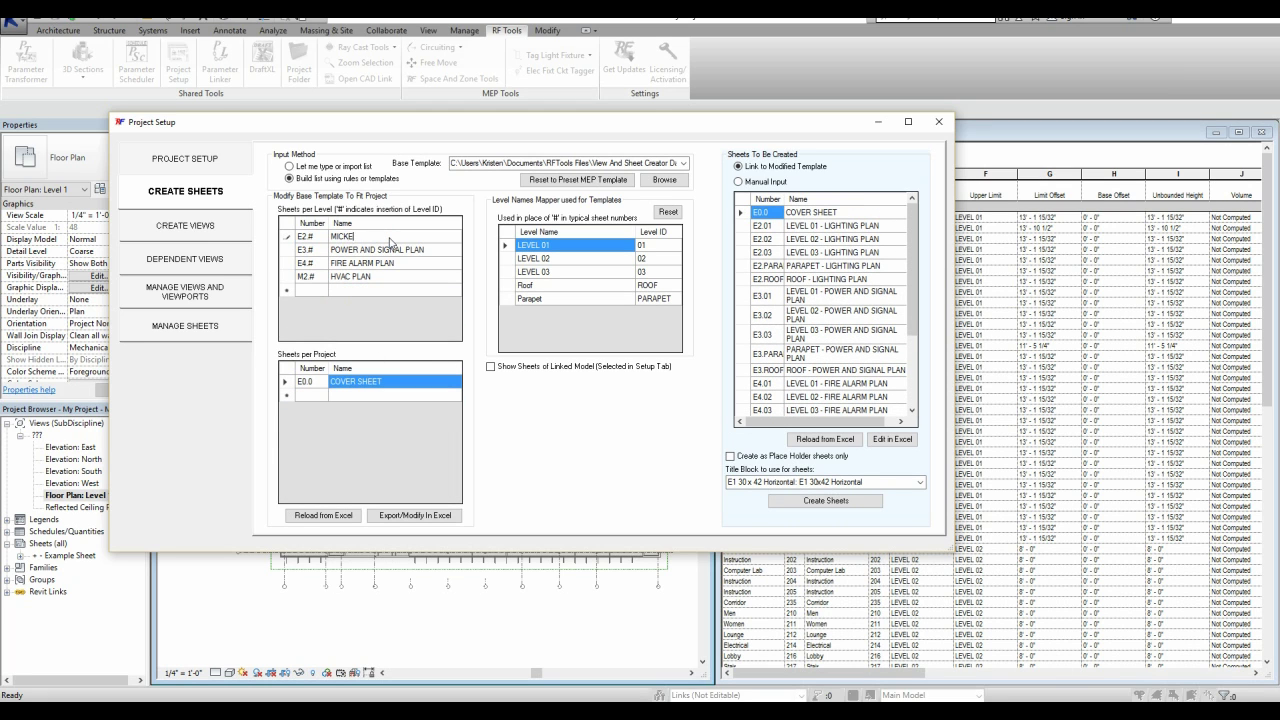
type("Y NORTH")
key("Return")
type("MICKEY SOUTH")
key("Return")
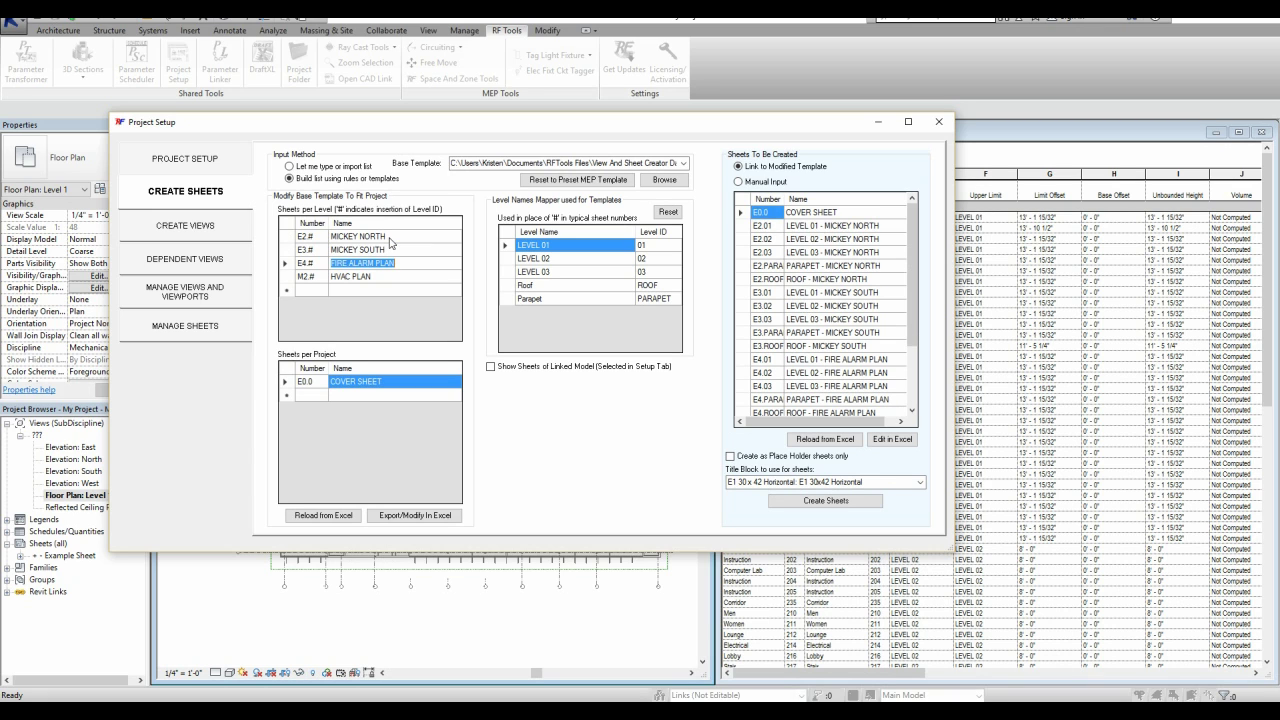
type("DONALD")
key("Return")
type("GOOFY")
key("Return")
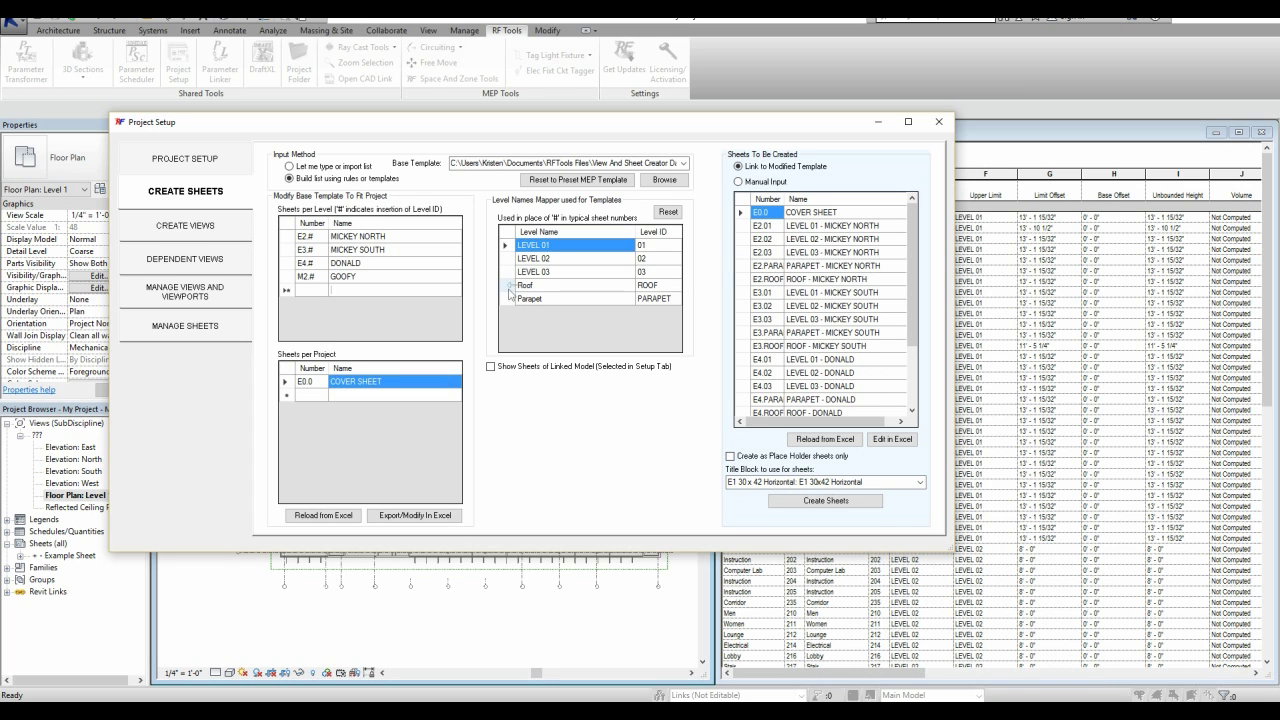
- Remove the Parapet level, set the Roof level ID to 04, and show the linked model's sheets
left_click(507, 302)
key("Delete")
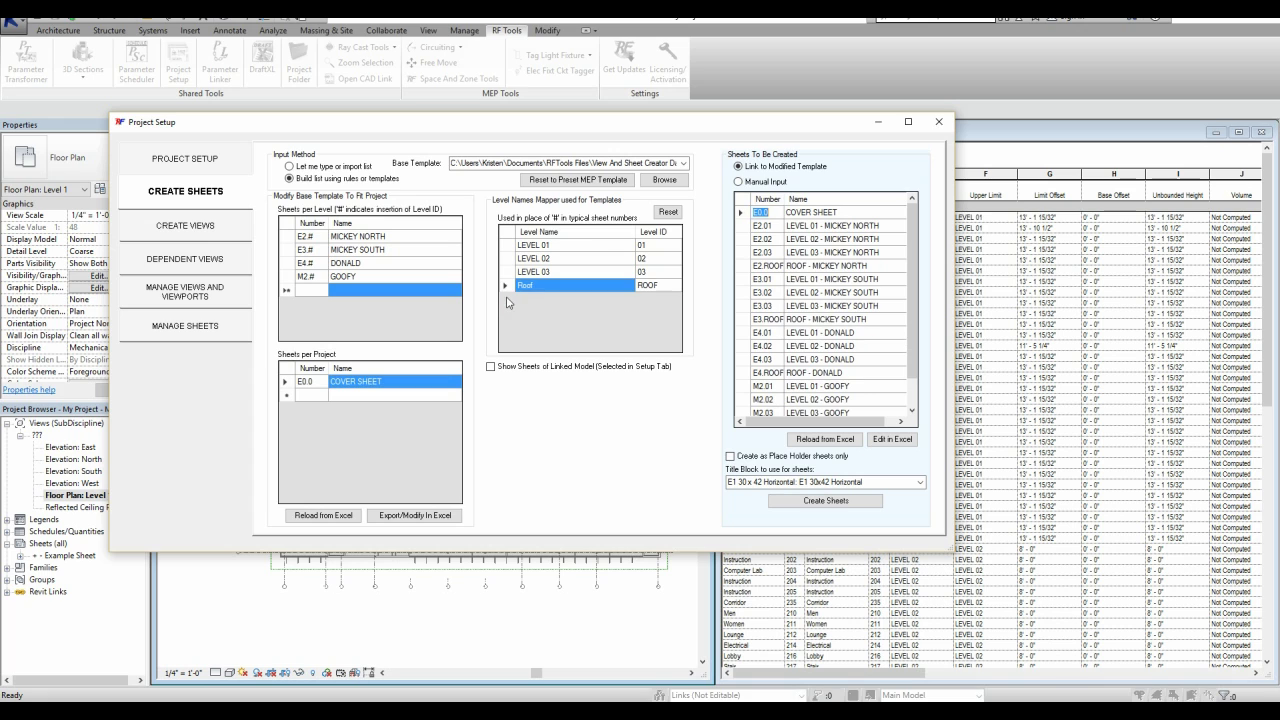
left_click(665, 287)
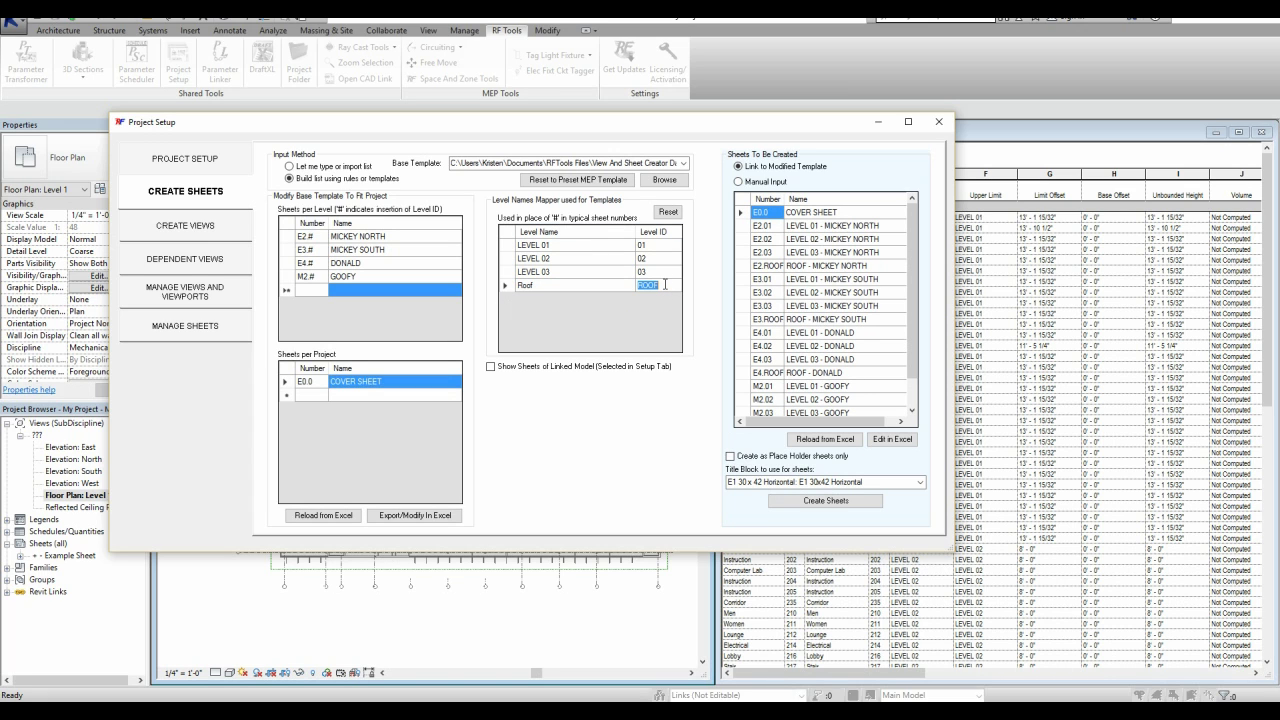
type("04")
left_click(664, 274)
left_click(491, 367)
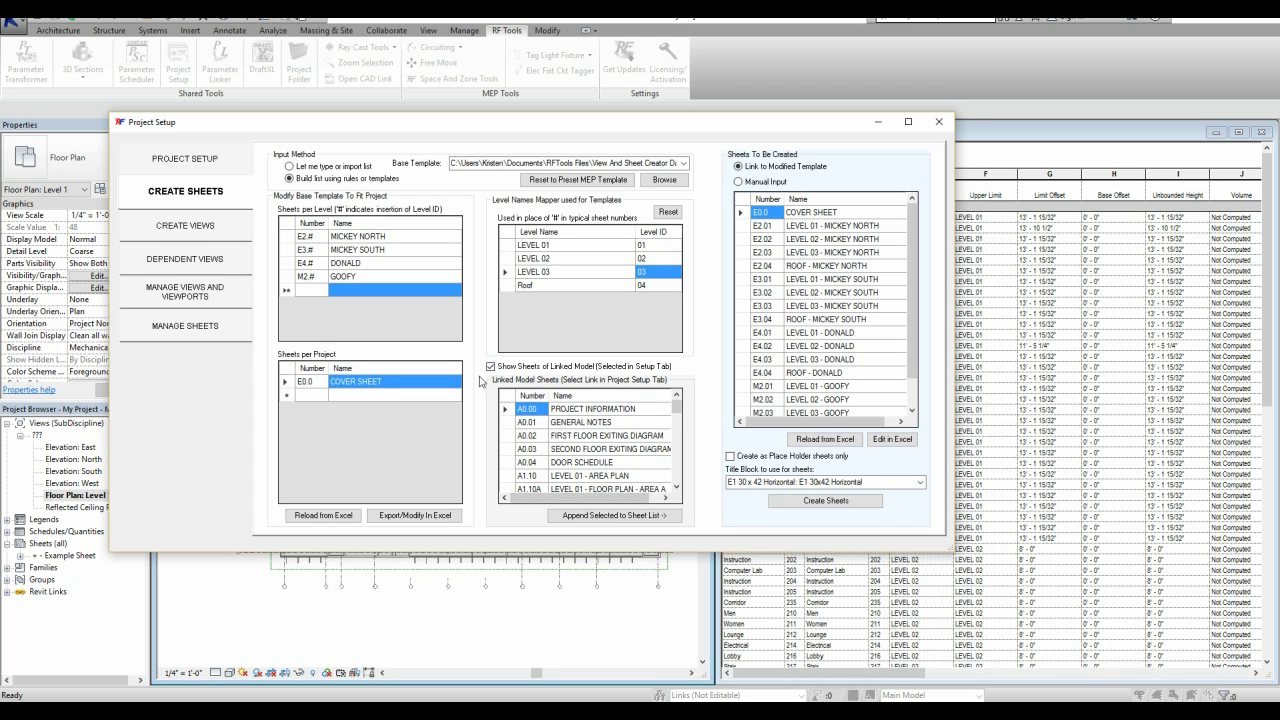
- Export the sheet template to Excel as MY MICKEY LIST.xlsx
left_click(403, 515)
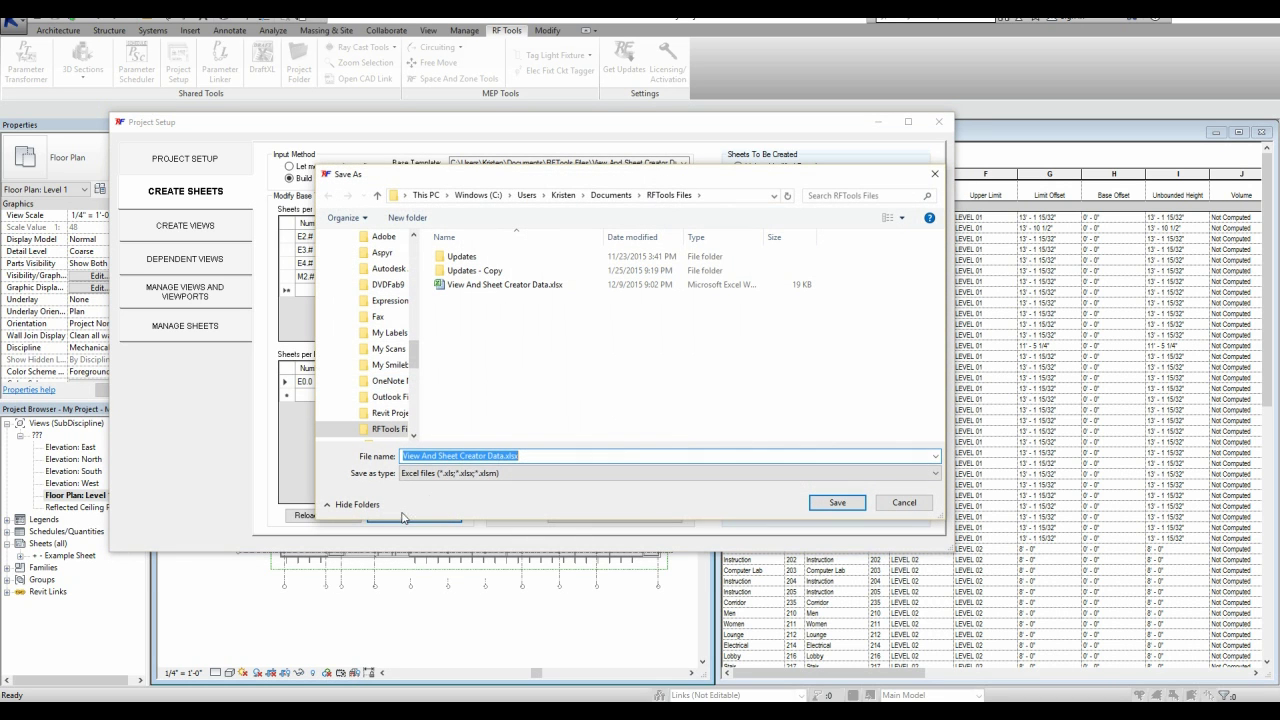
type("MY MICKEY LIST")
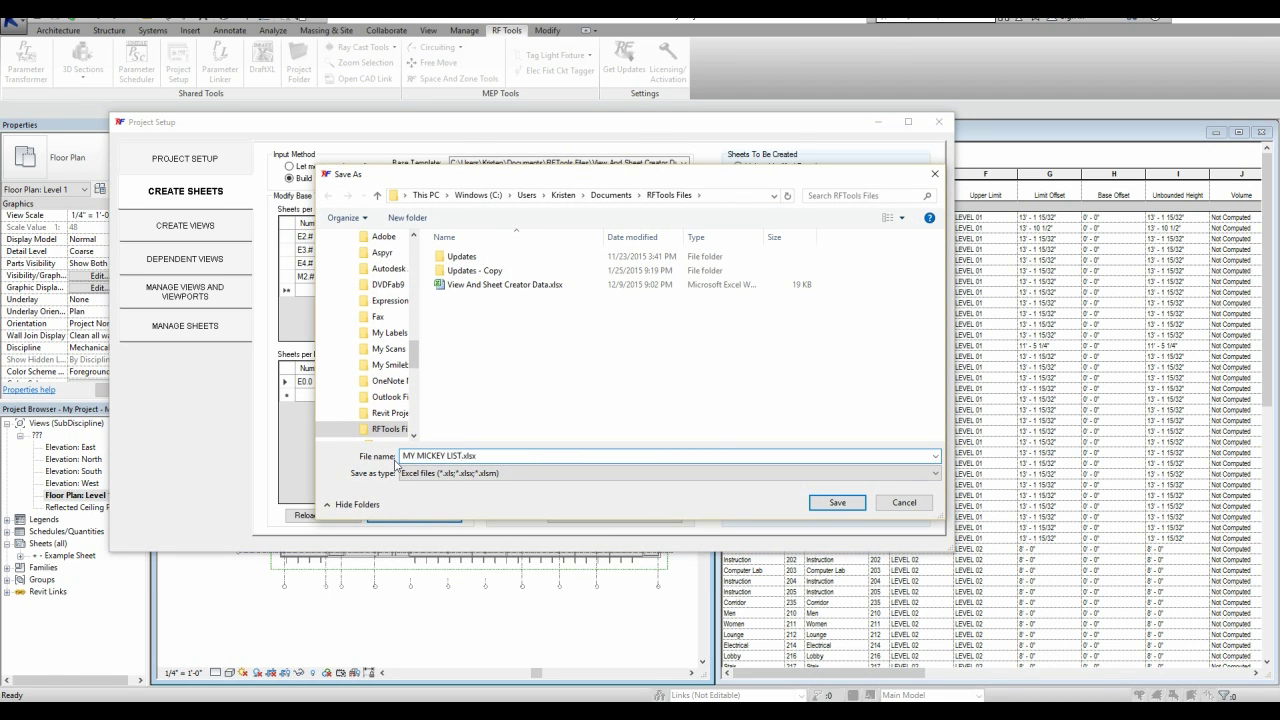
key("Return")
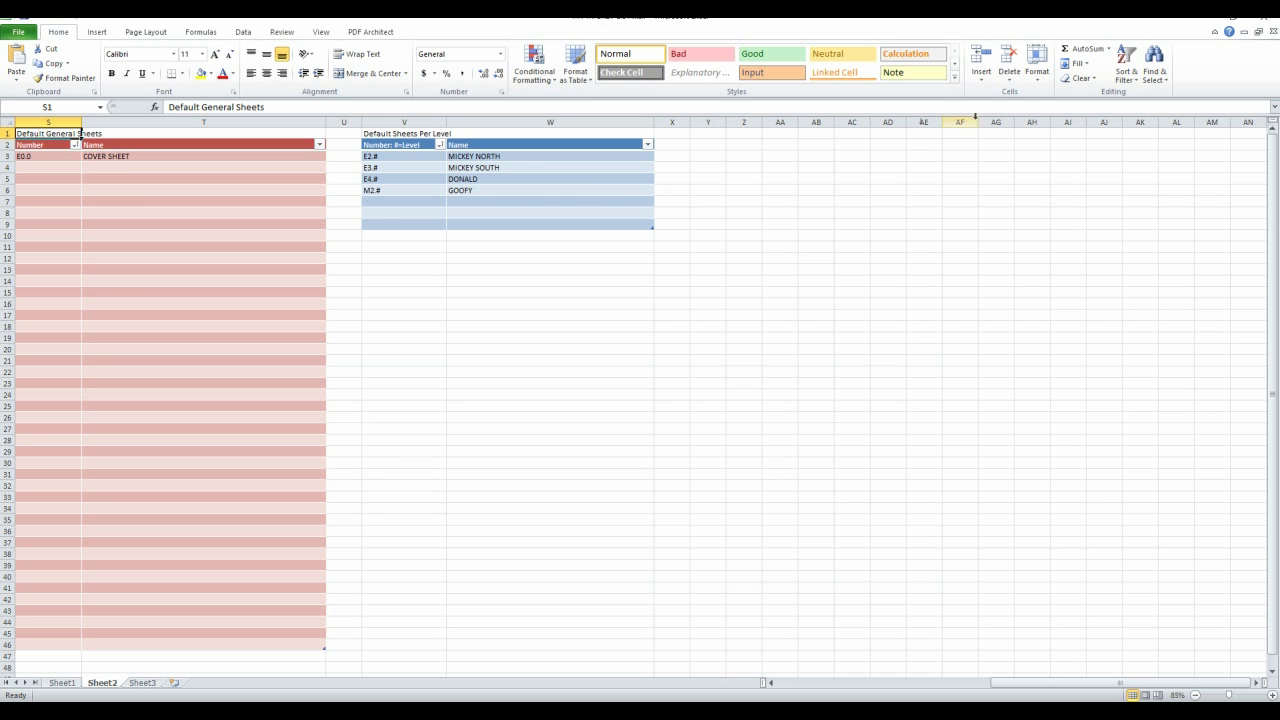
left_click(1270, 25)
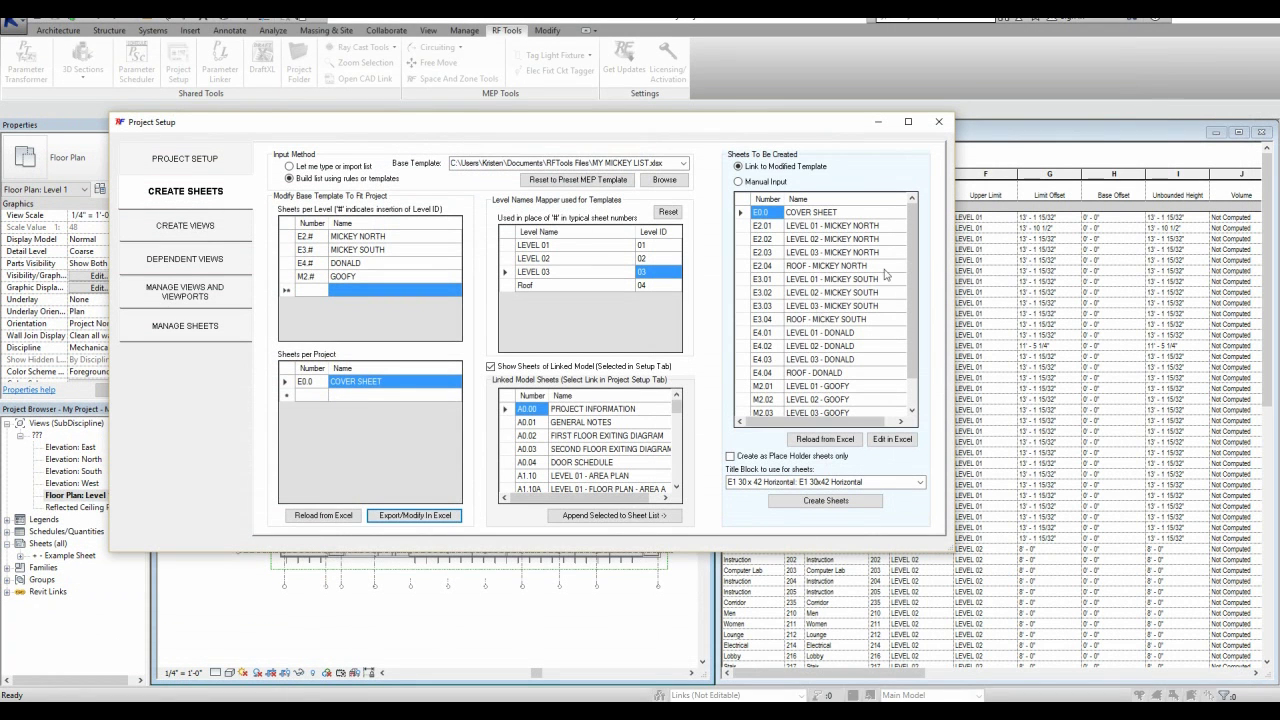
- Keep MY MICKEY LIST.xlsx as base template and create the COVER SHEET, MICKEY, DONALD and GOOFY sheets
left_click(684, 163)
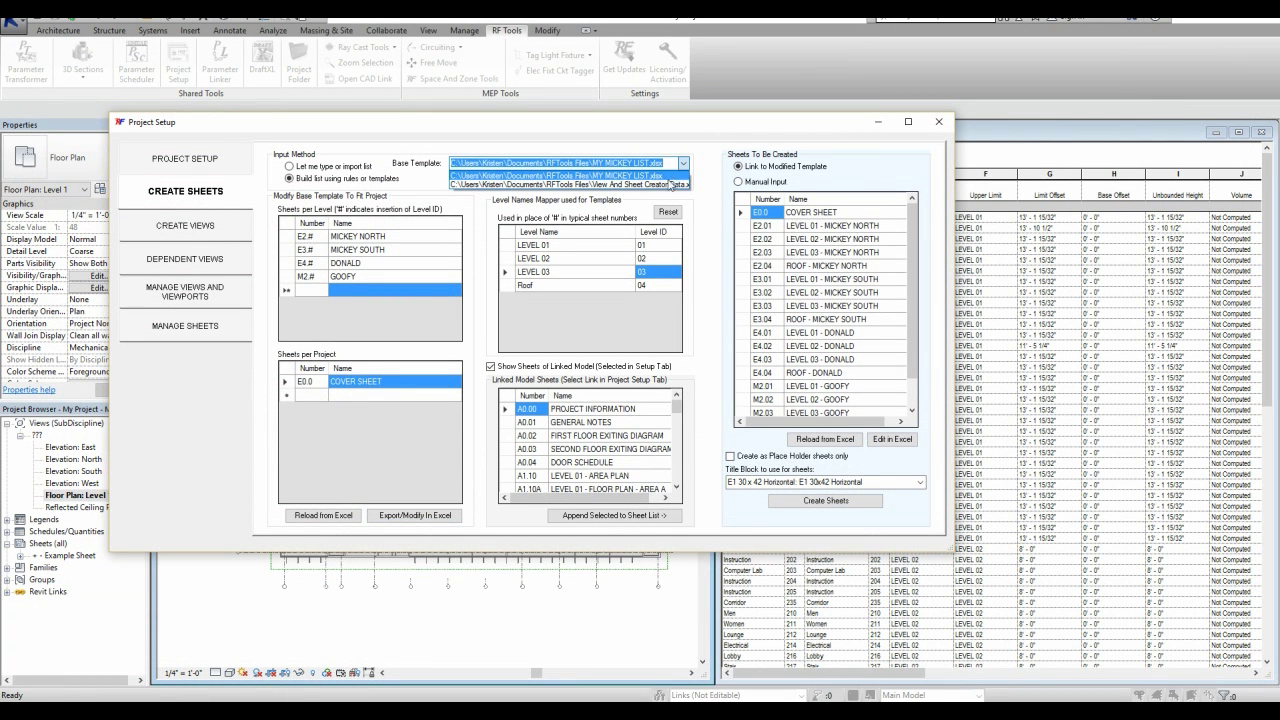
left_click(680, 175)
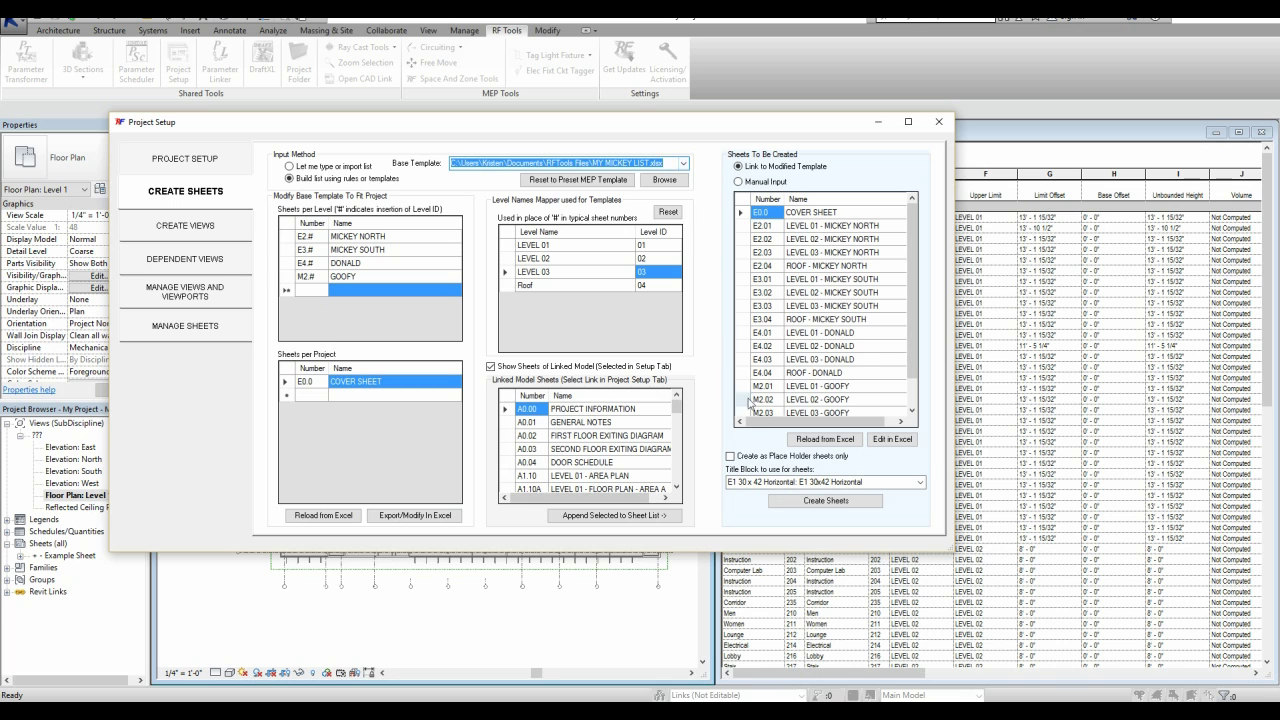
left_click(825, 500)
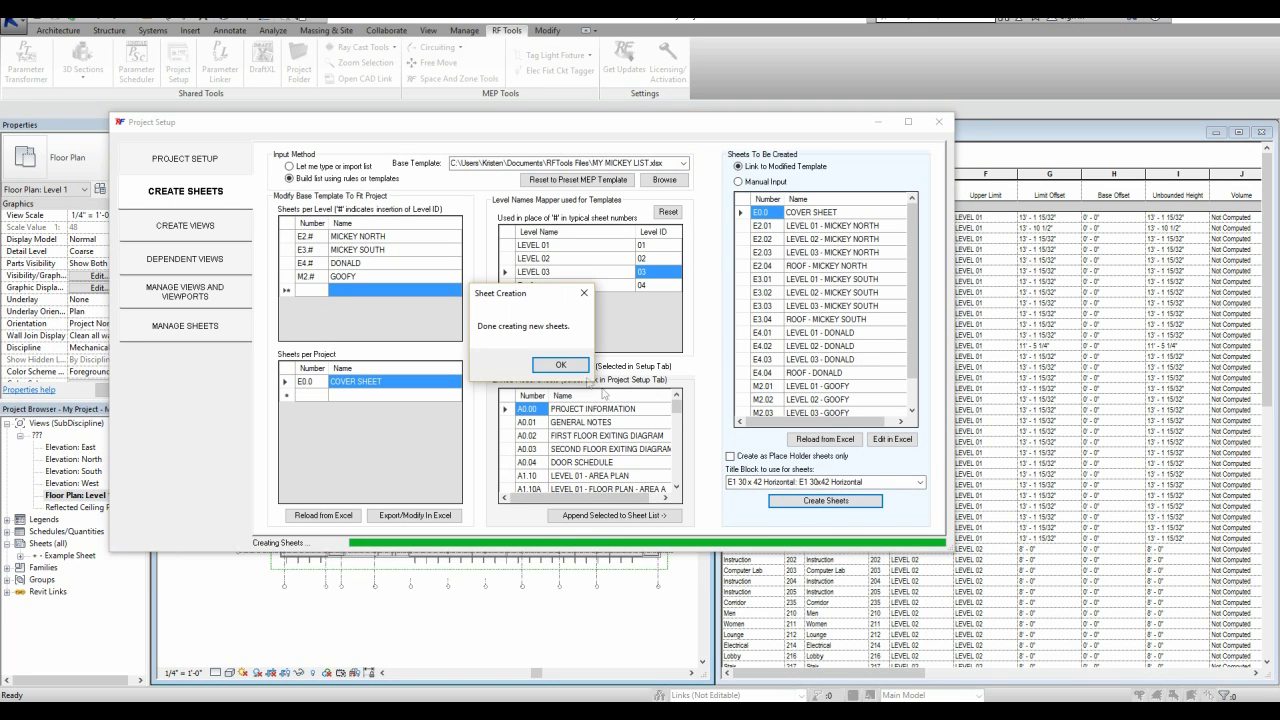
left_click(560, 364)
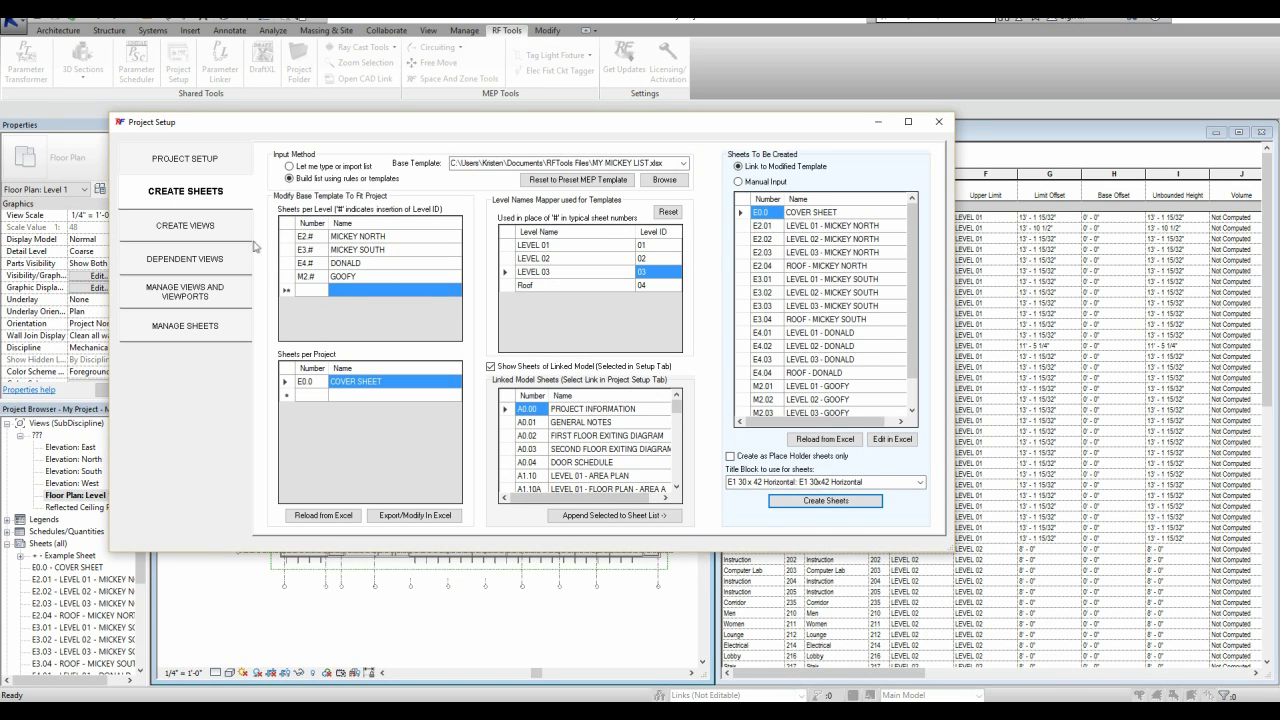
left_click(222, 230)
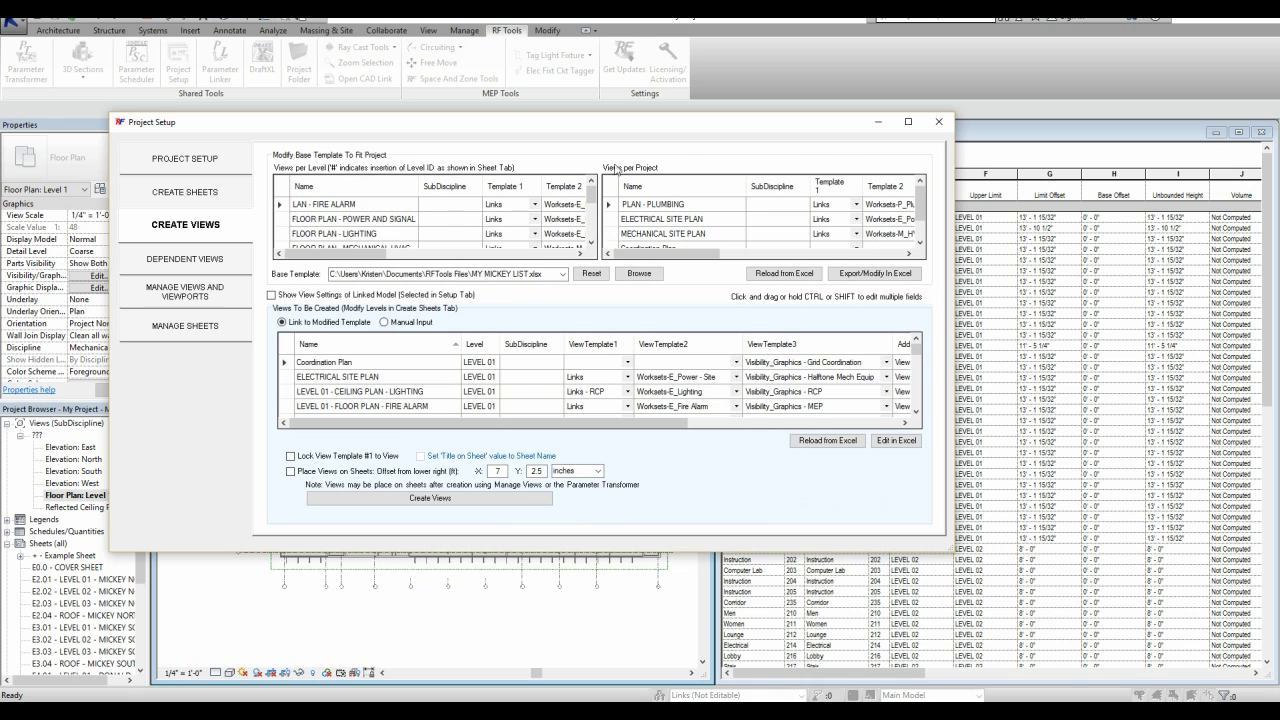
- Delete the per-project view rows and the MECHANICAL HVAC view row
left_click_drag(609, 233, 617, 273)
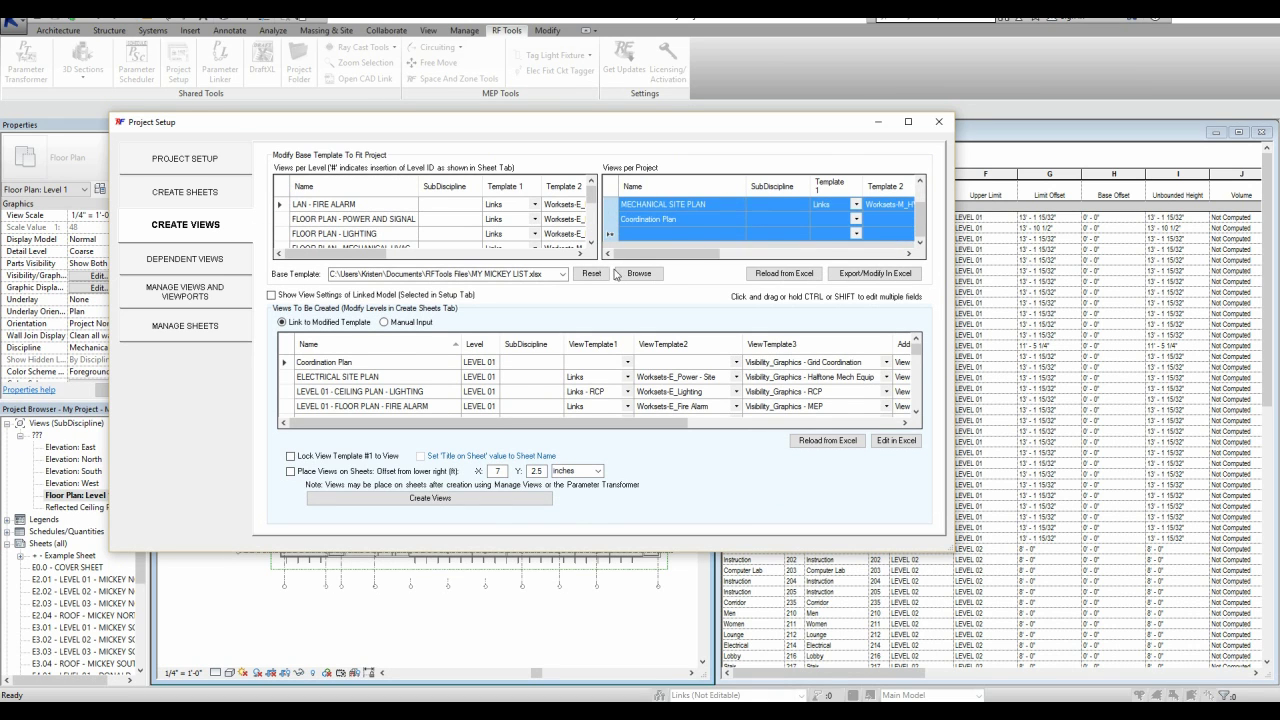
key("Delete")
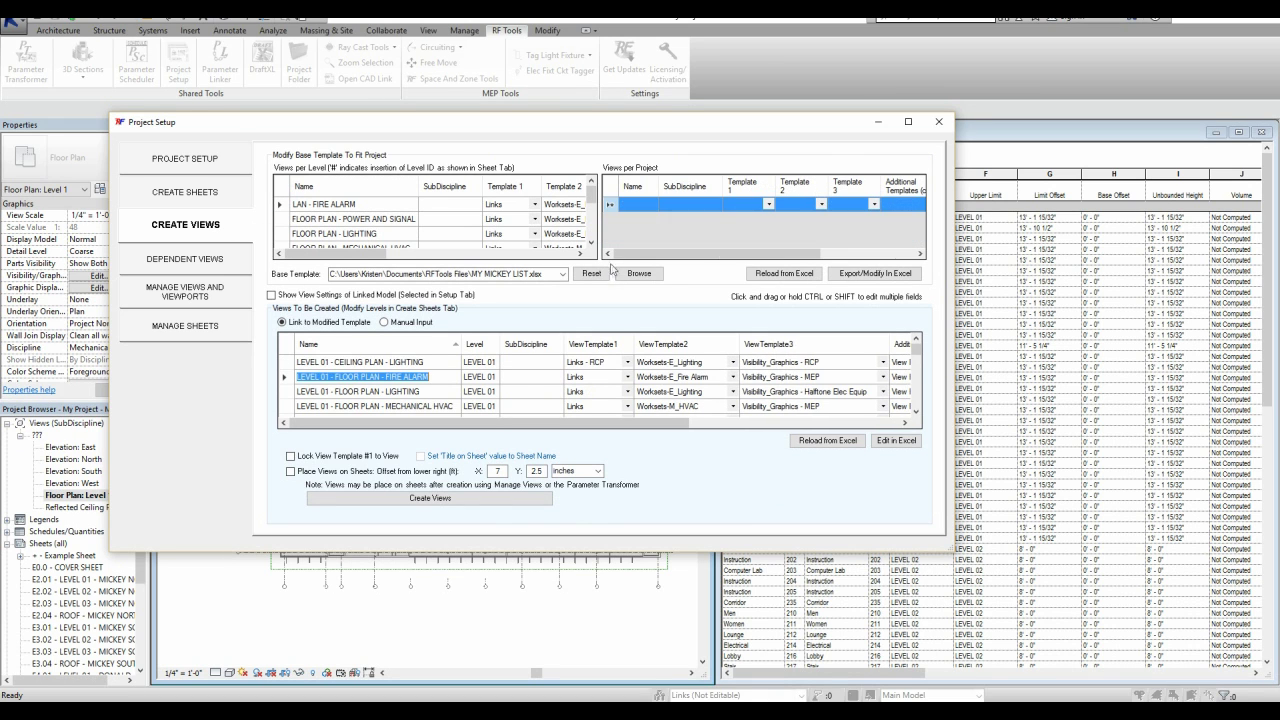
left_click(284, 243)
key("Delete")
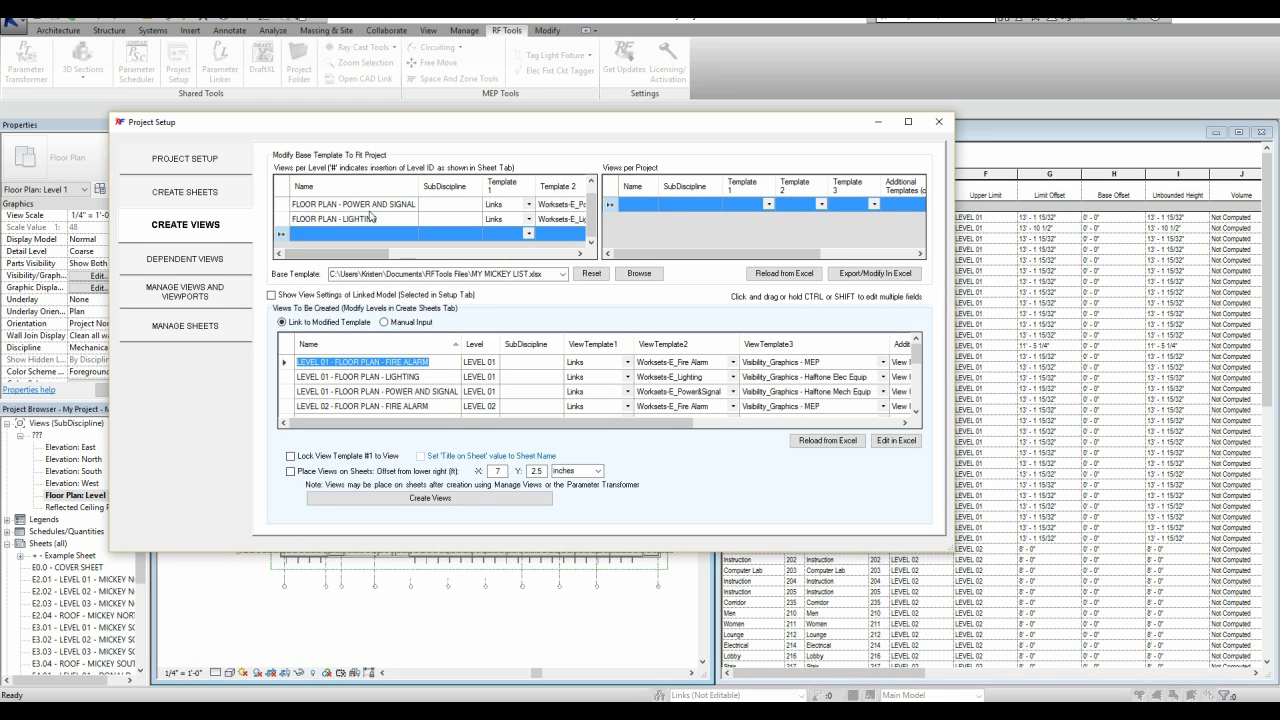
- Rename the per-level views to MICKEY, DONALD and GOOFY
type("mickey")
key("Return")
type("MICKEY")
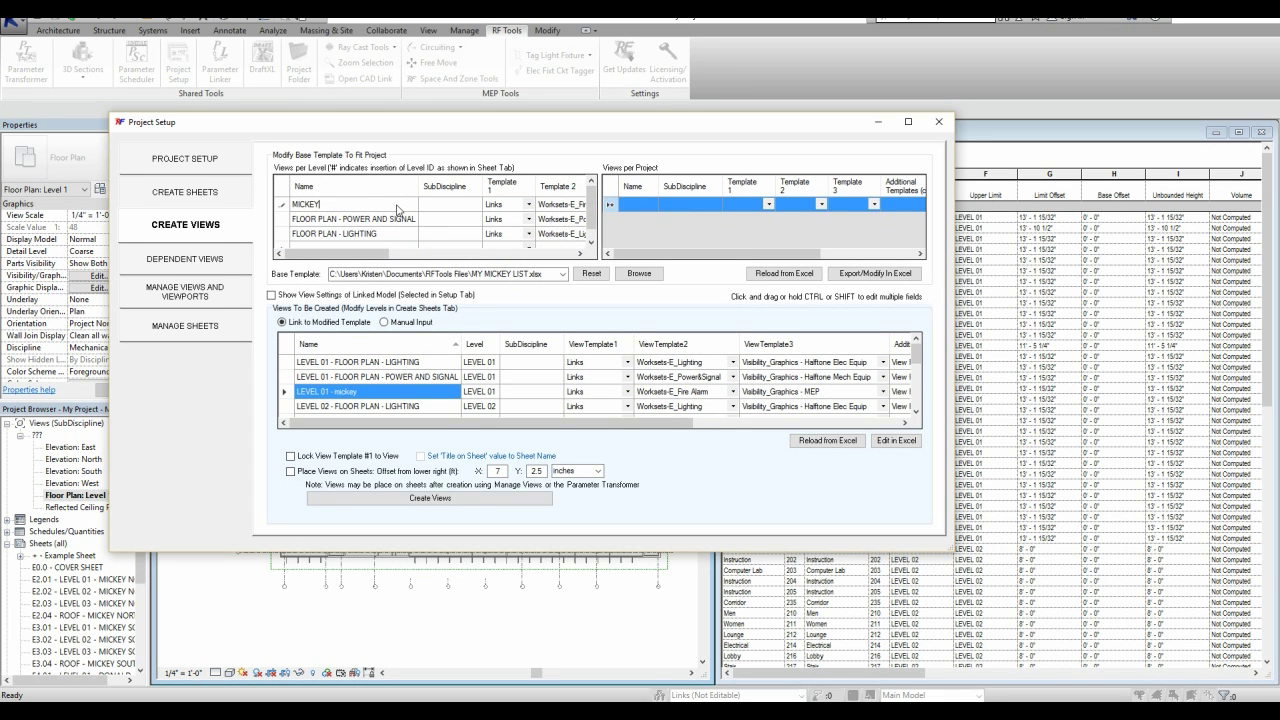
key("Return")
type("DONALD")
key("Return")
type("G")
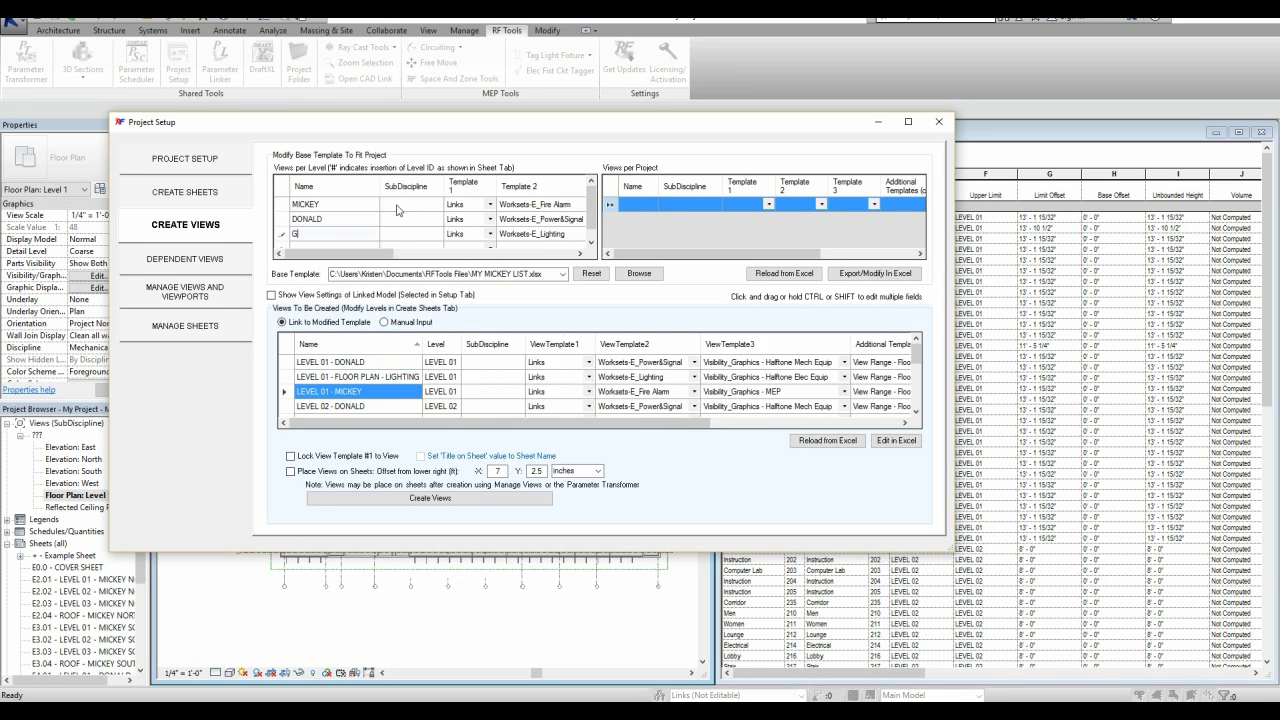
type("OOFY")
key("Return")
- Set a row's sheet number to E4.#, sort rows by sheet number, and keep Links as Template 1
left_click_drag(330, 254, 563, 268)
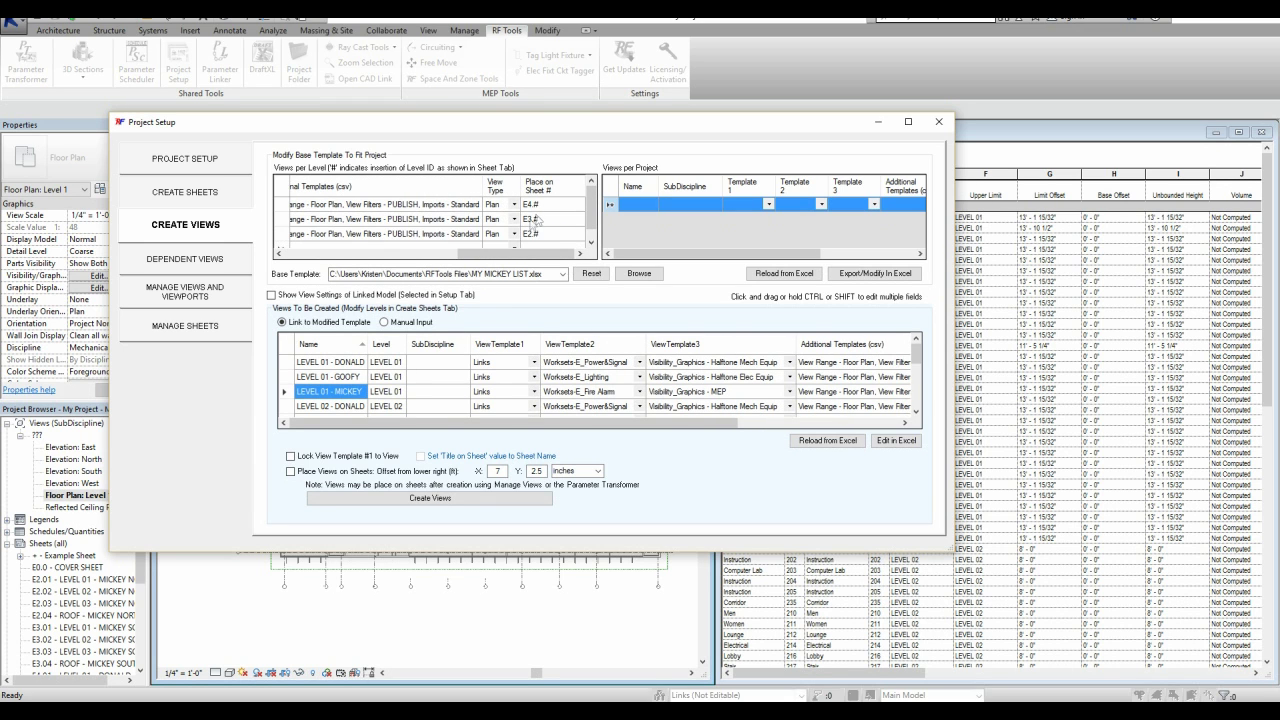
left_click(542, 205)
key("Return")
type("4")
key("Return")
left_click(547, 193)
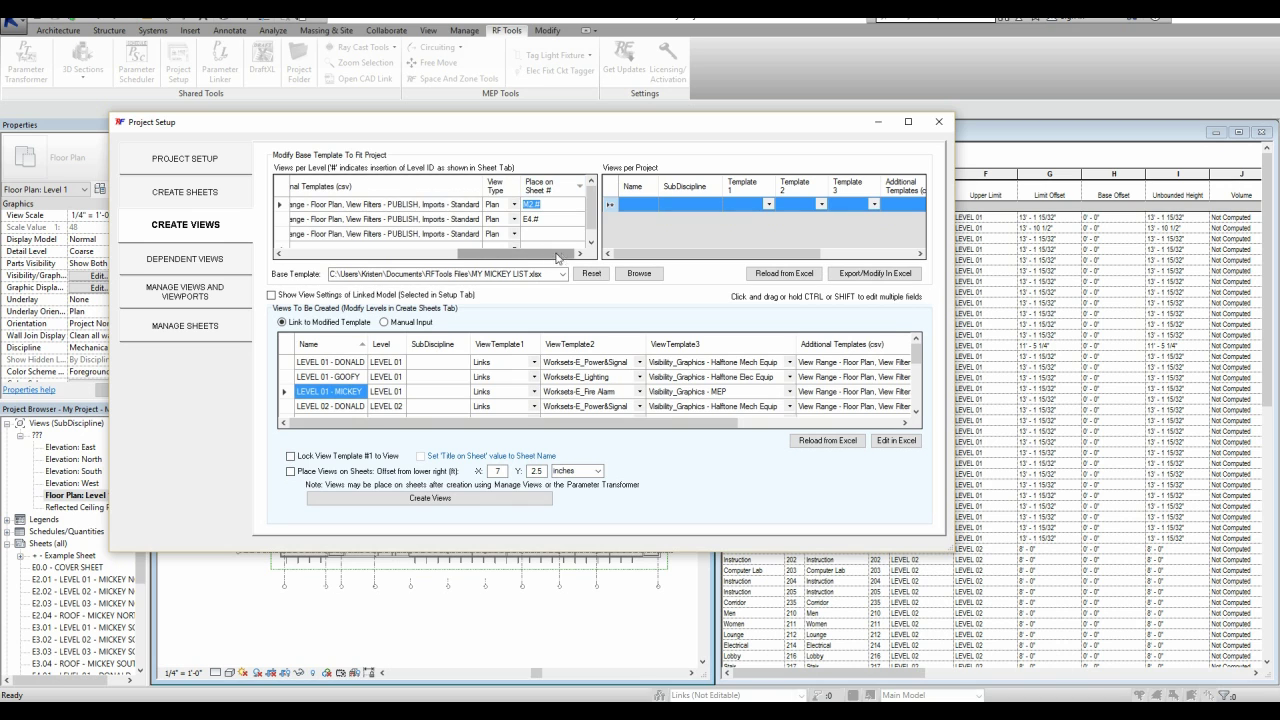
left_click_drag(570, 255, 395, 251)
left_click(373, 205)
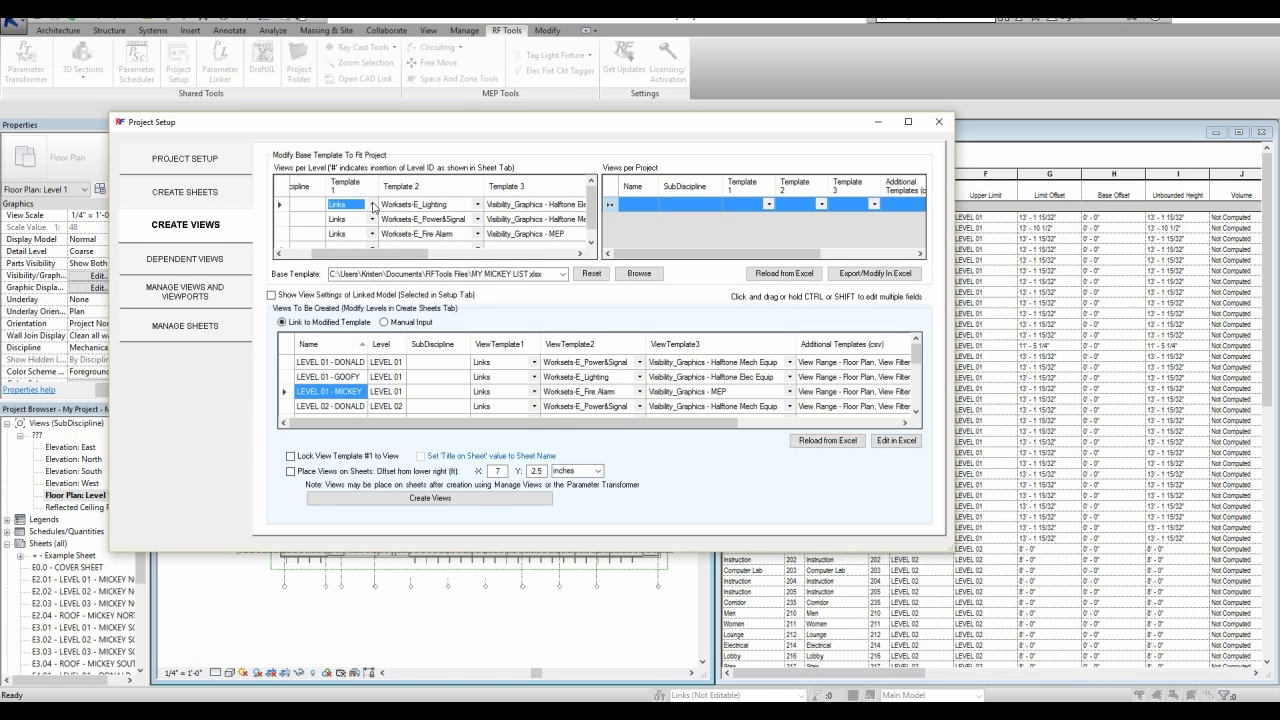
left_click(372, 205)
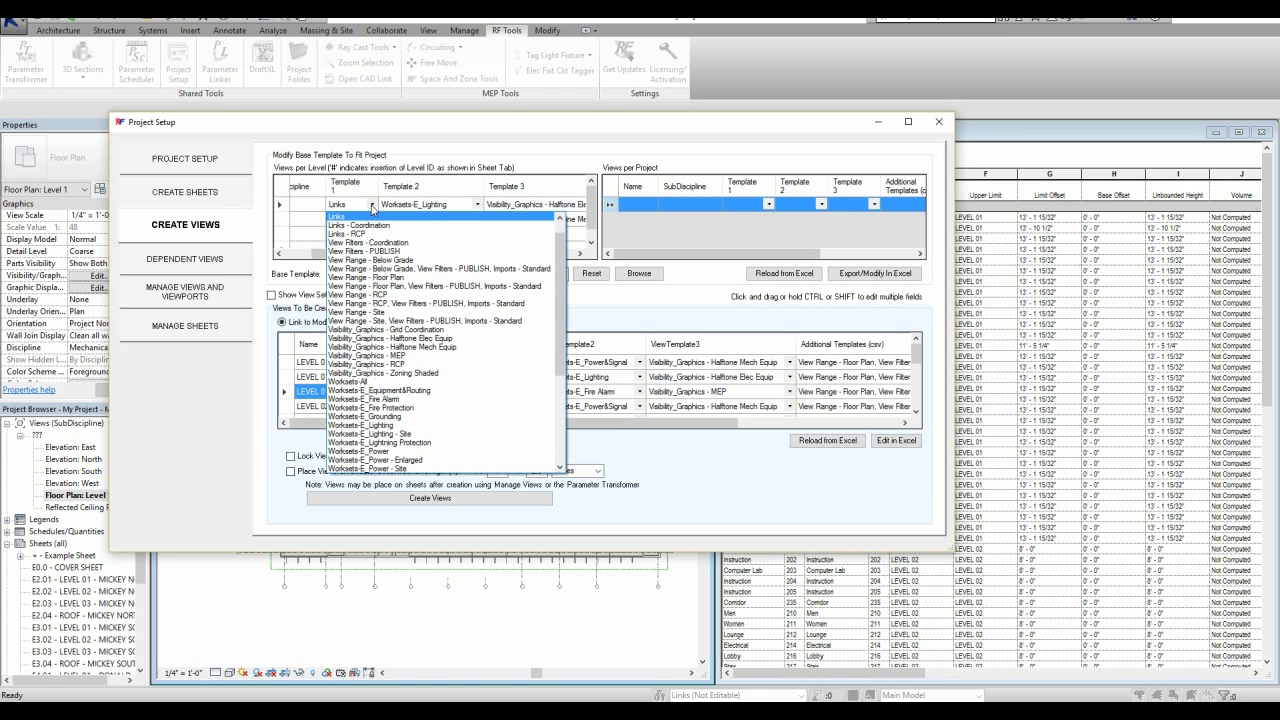
left_click(372, 206)
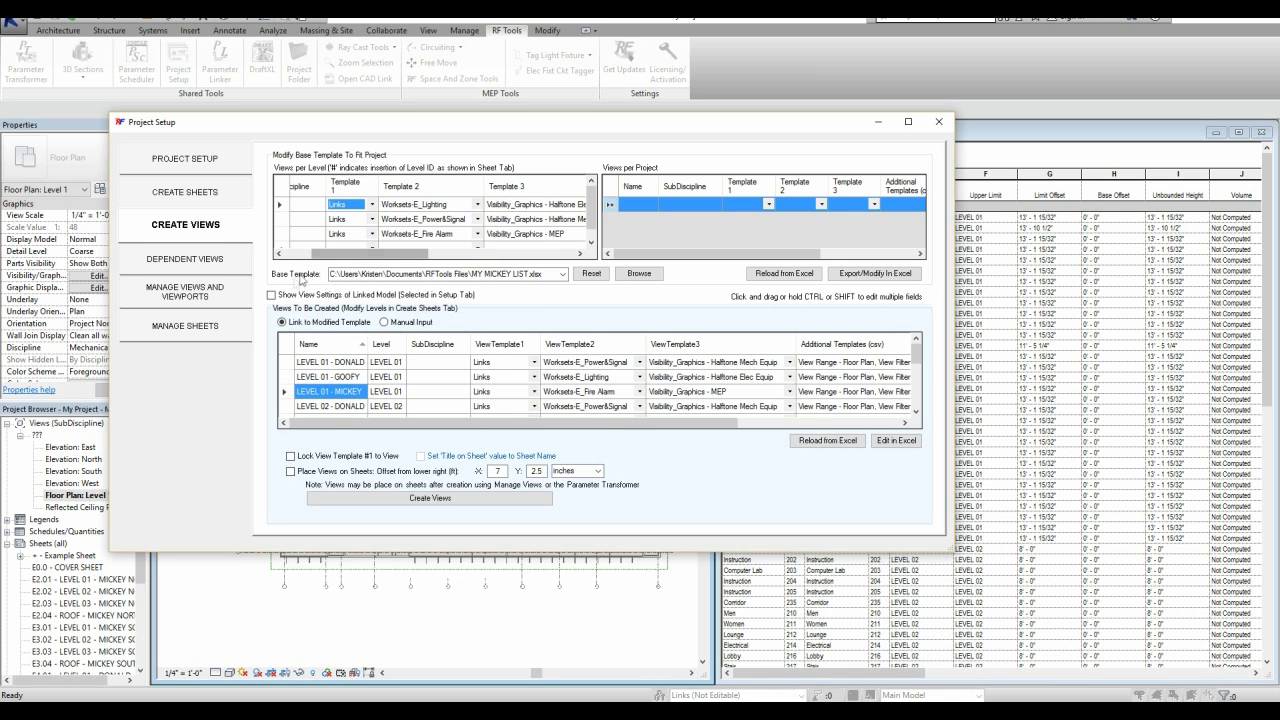
- Show the linked model's plan views and export the view list, replacing MY MICKEY LIST.xlsx
left_click(271, 295)
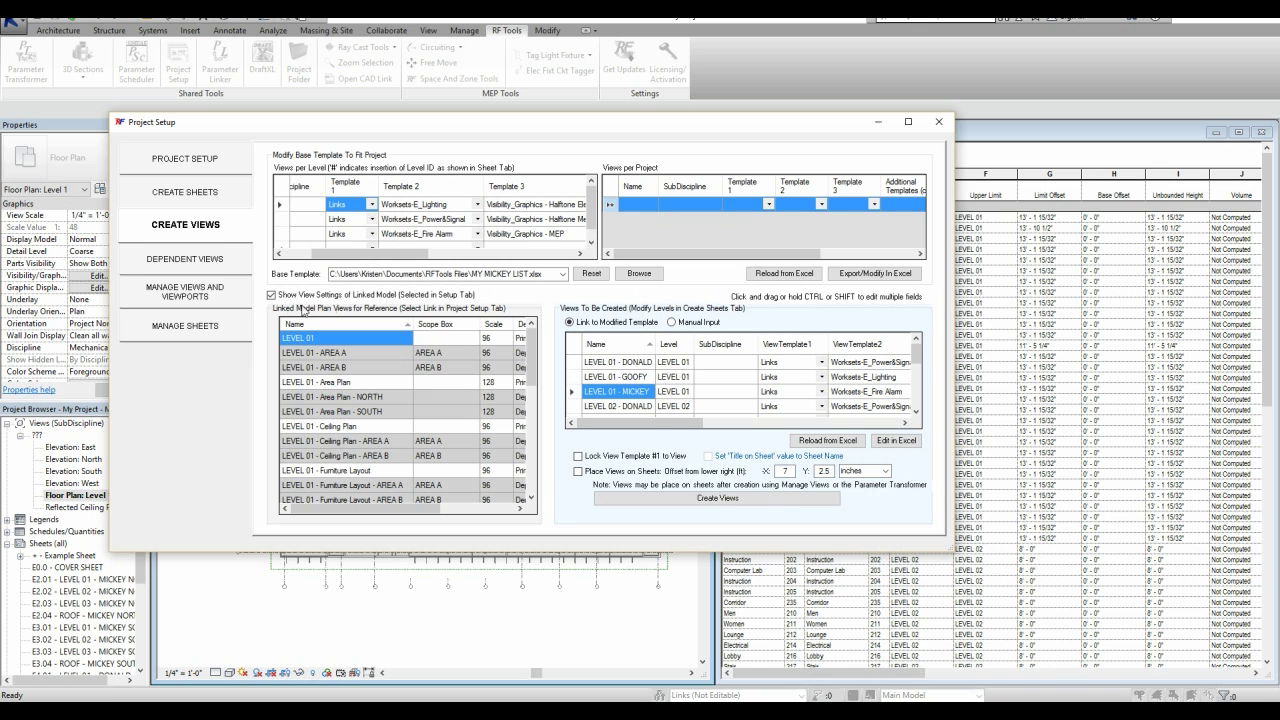
left_click(862, 274)
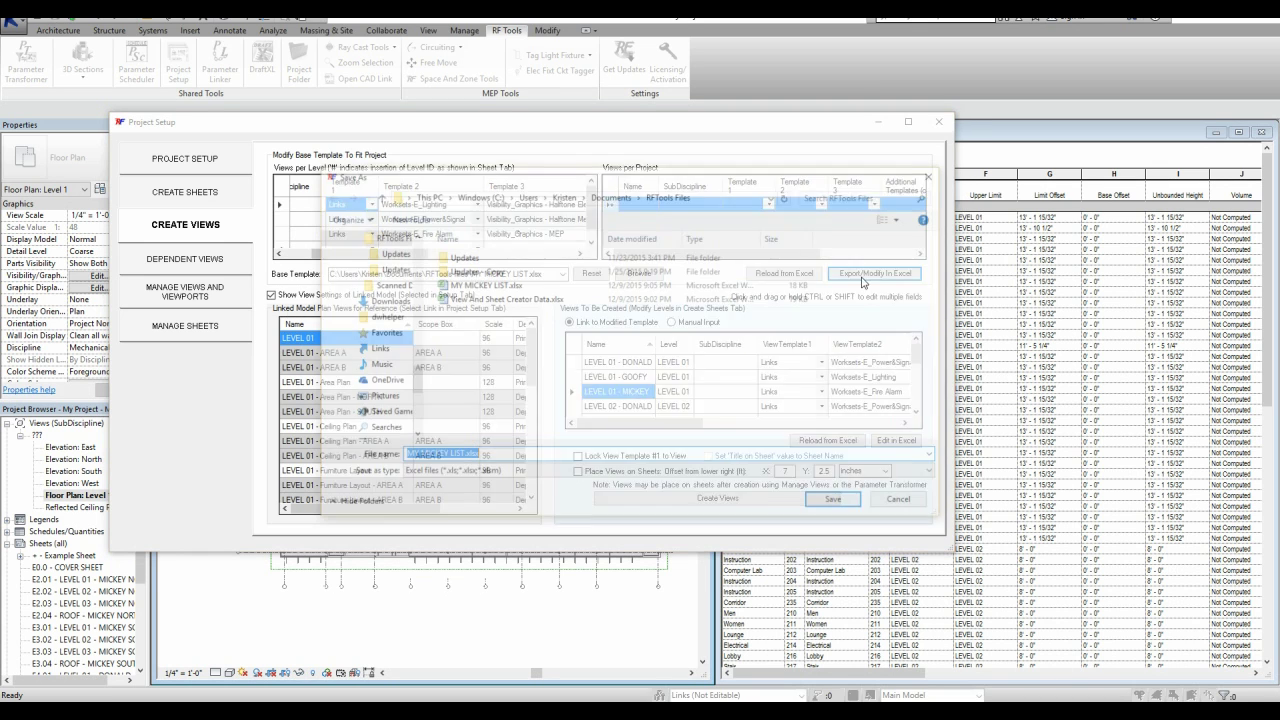
left_click(845, 506)
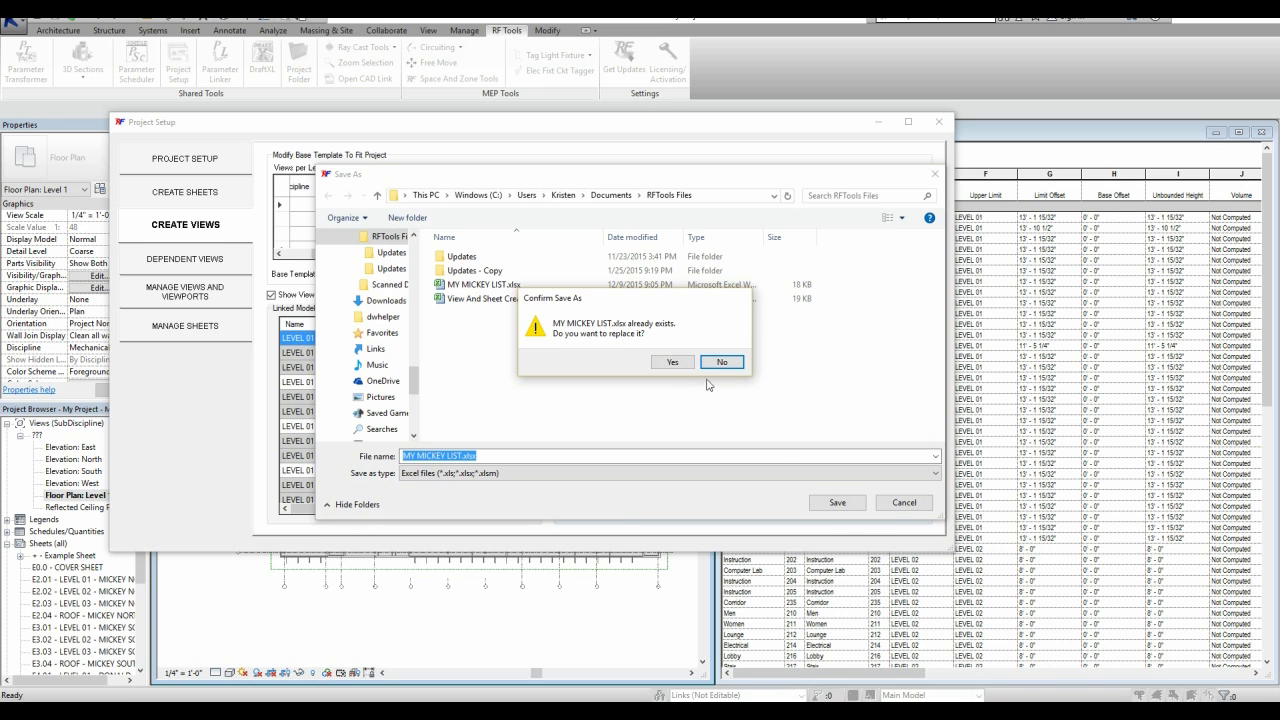
left_click(674, 362)
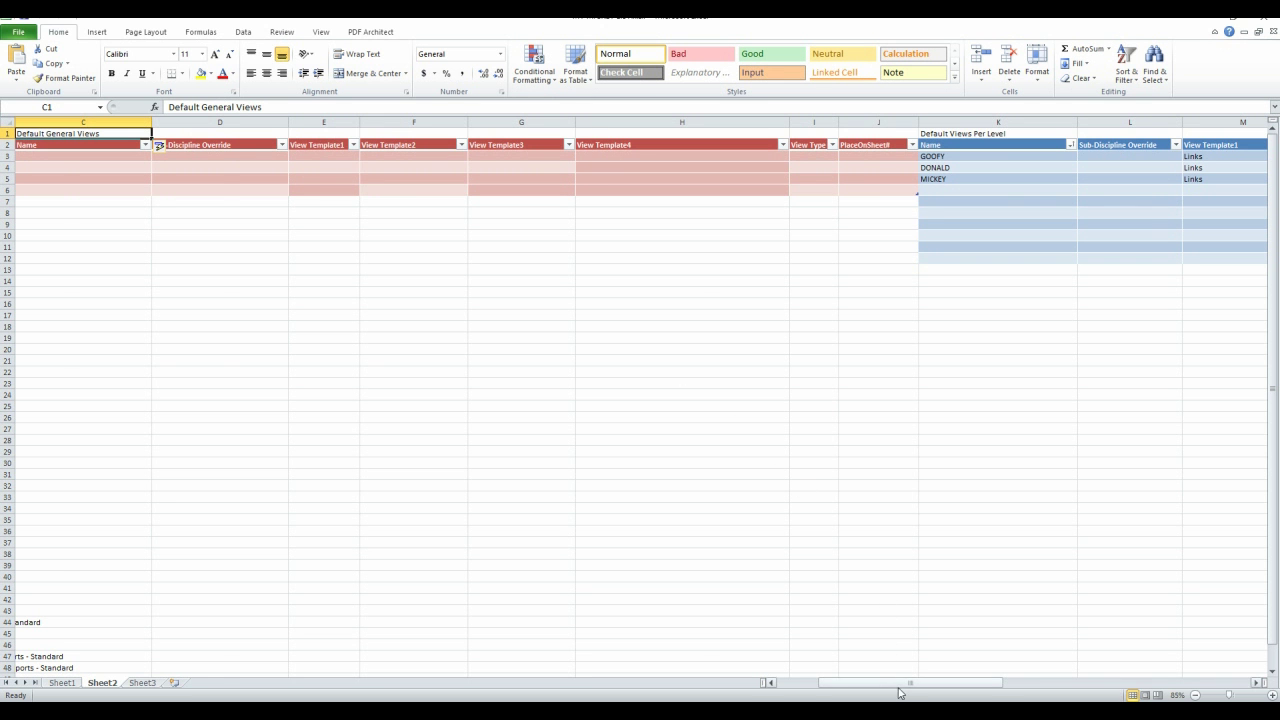
- Review the exported views per level on Sheet2 and Sheet1, then close Excel
left_click_drag(899, 692, 940, 686)
left_click(62, 682)
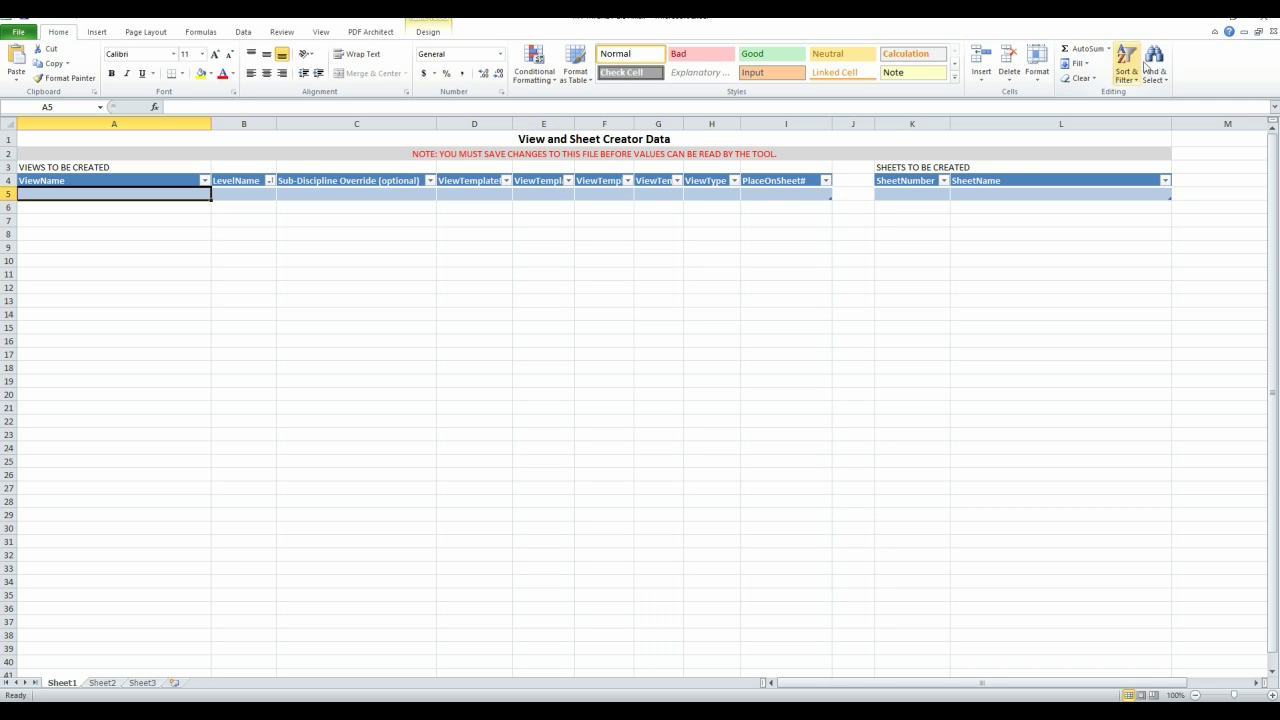
left_click(1265, 22)
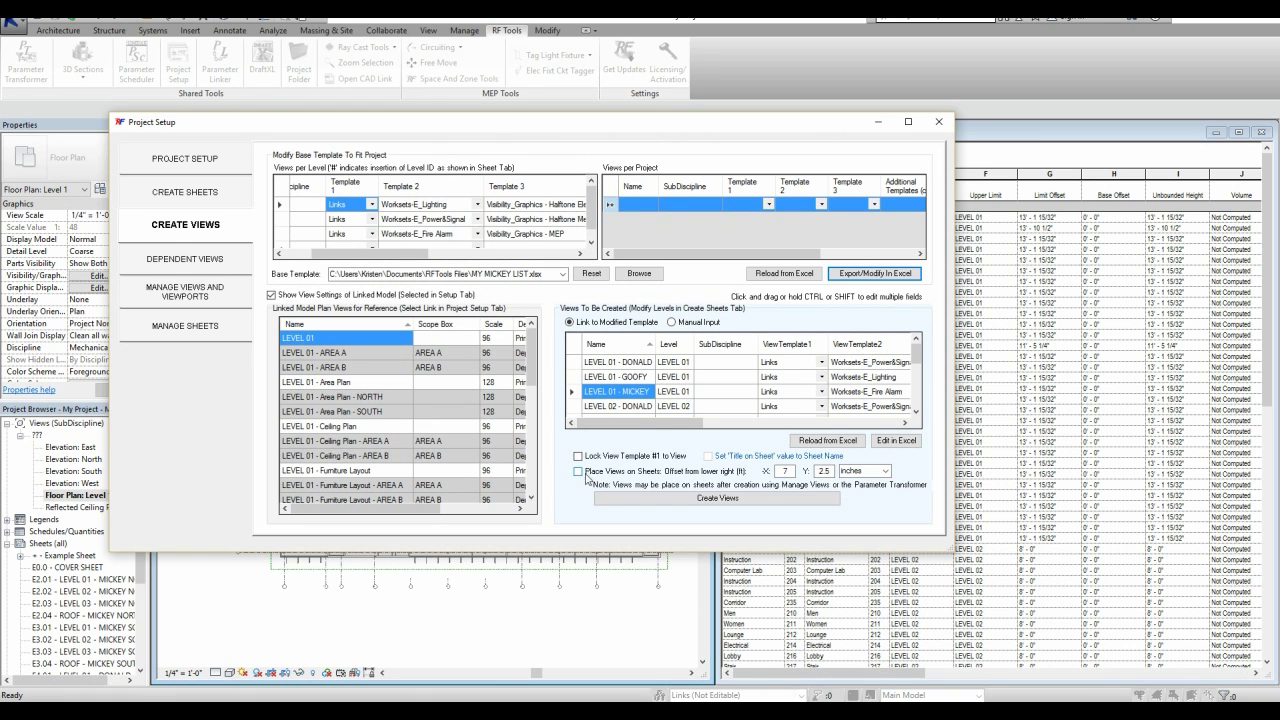
- Create the DONALD, GOOFY and MICKEY views with Place Views on Sheets enabled, confirming creation
left_click(579, 472)
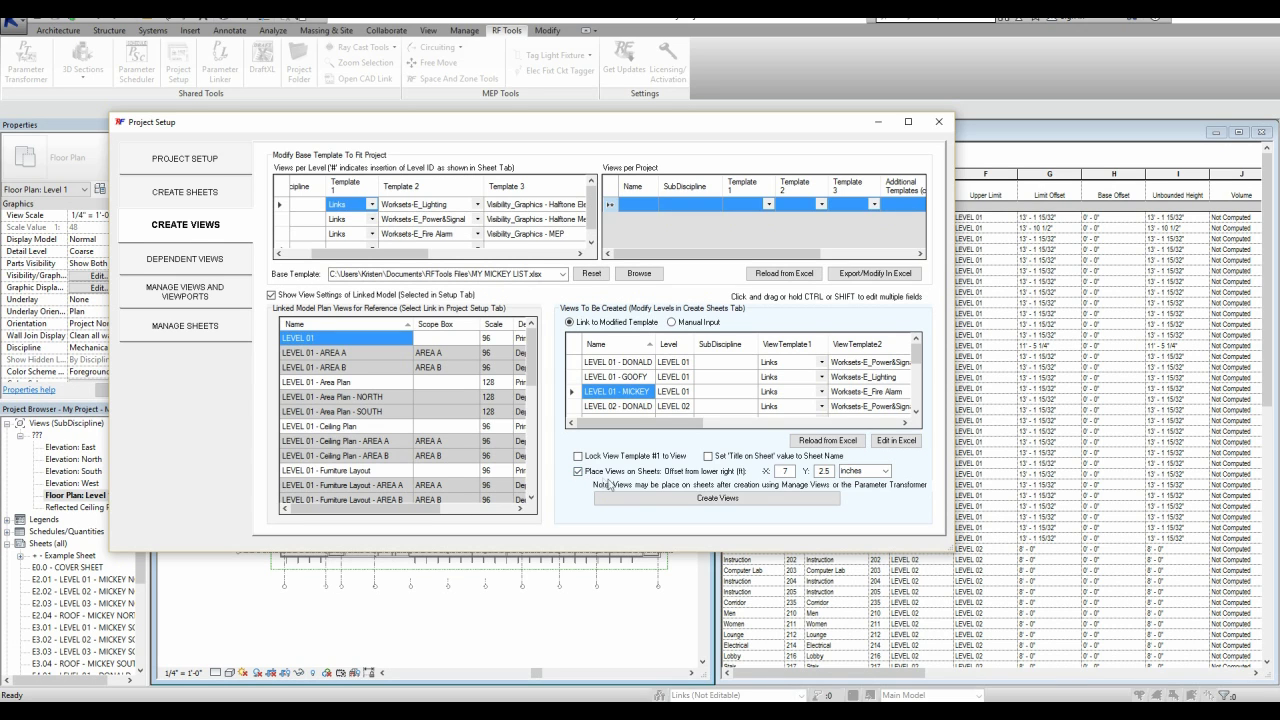
left_click(659, 498)
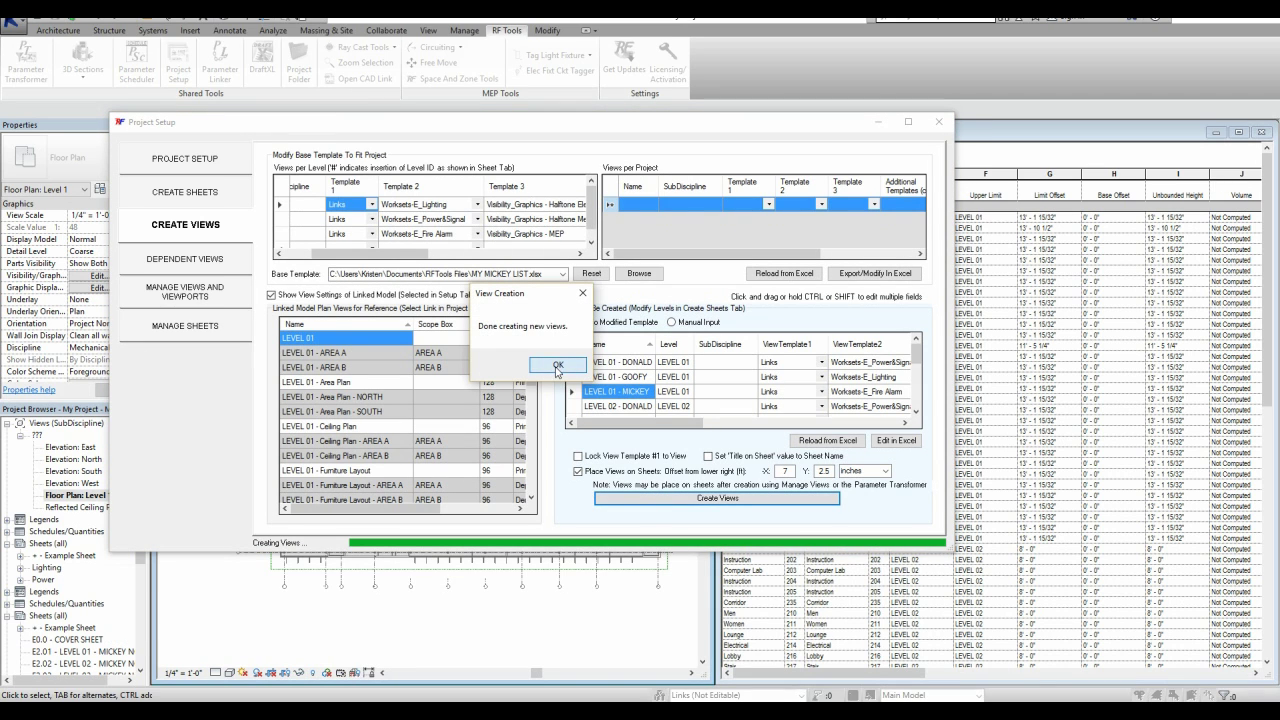
left_click(556, 365)
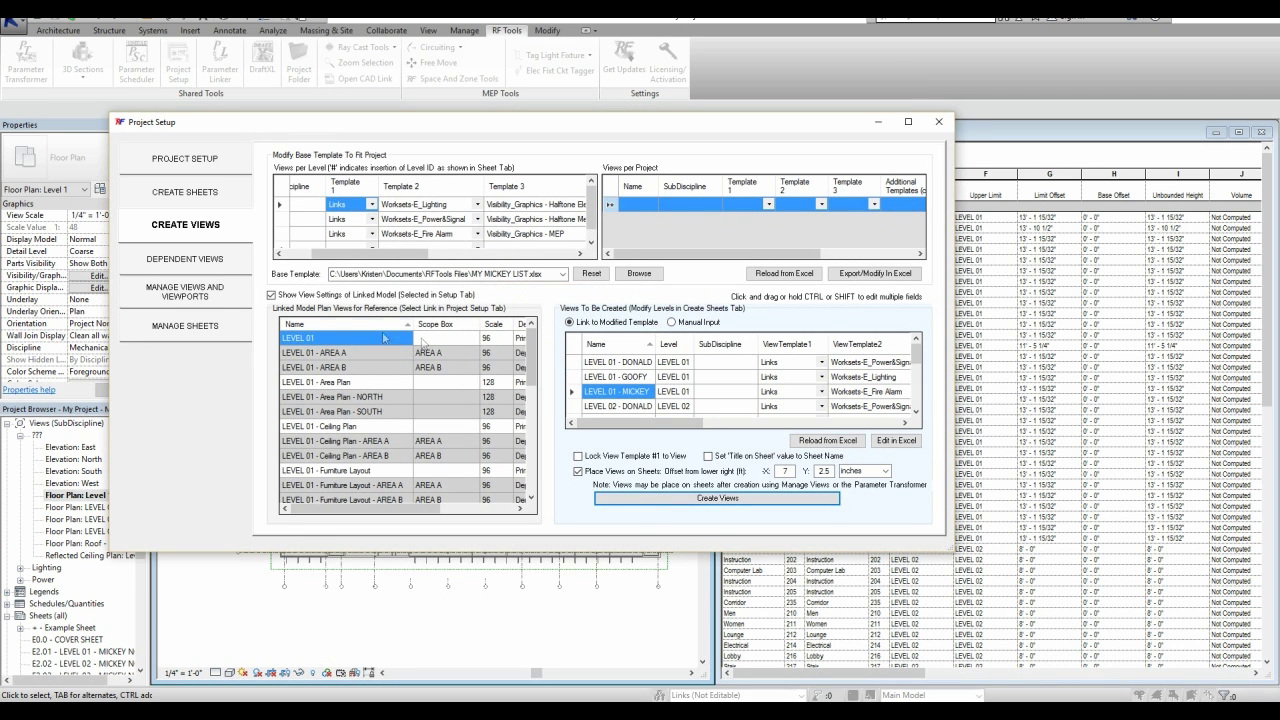
left_click(212, 266)
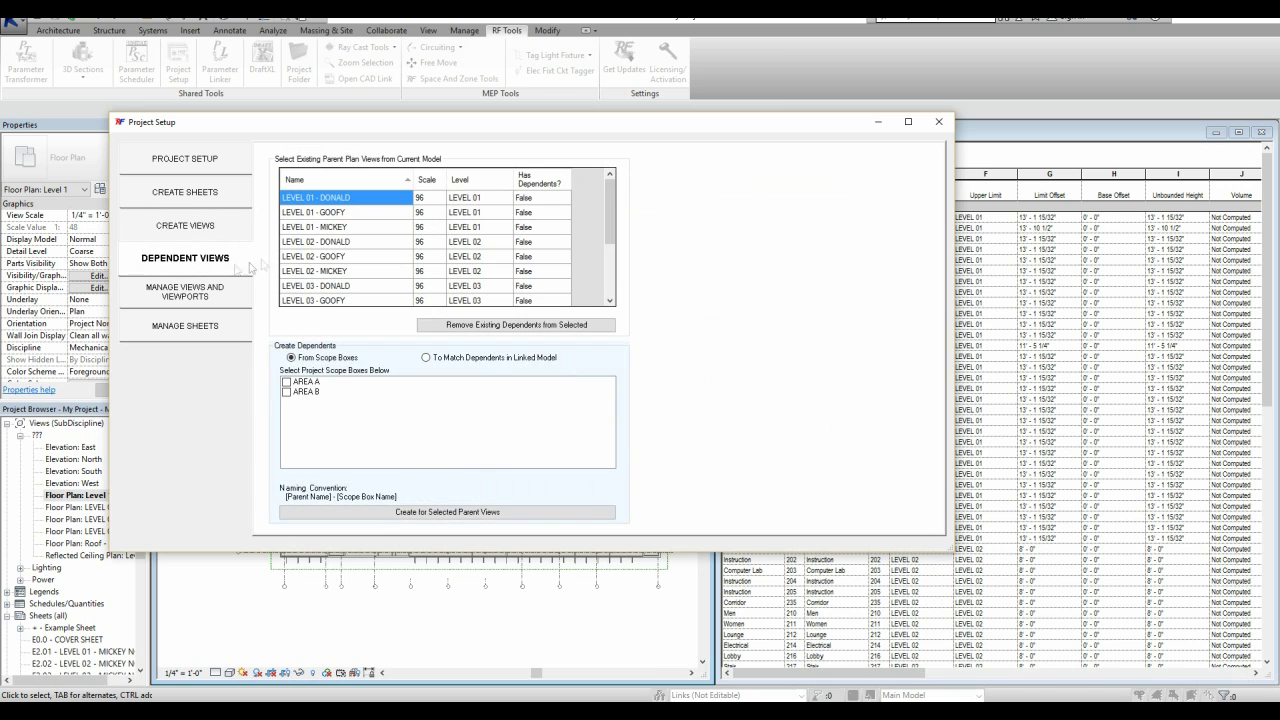
- Select the MICKEY parent views through Roof - MICKEY and include scope boxes AREA A and AREA B
left_click_drag(384, 192, 416, 293)
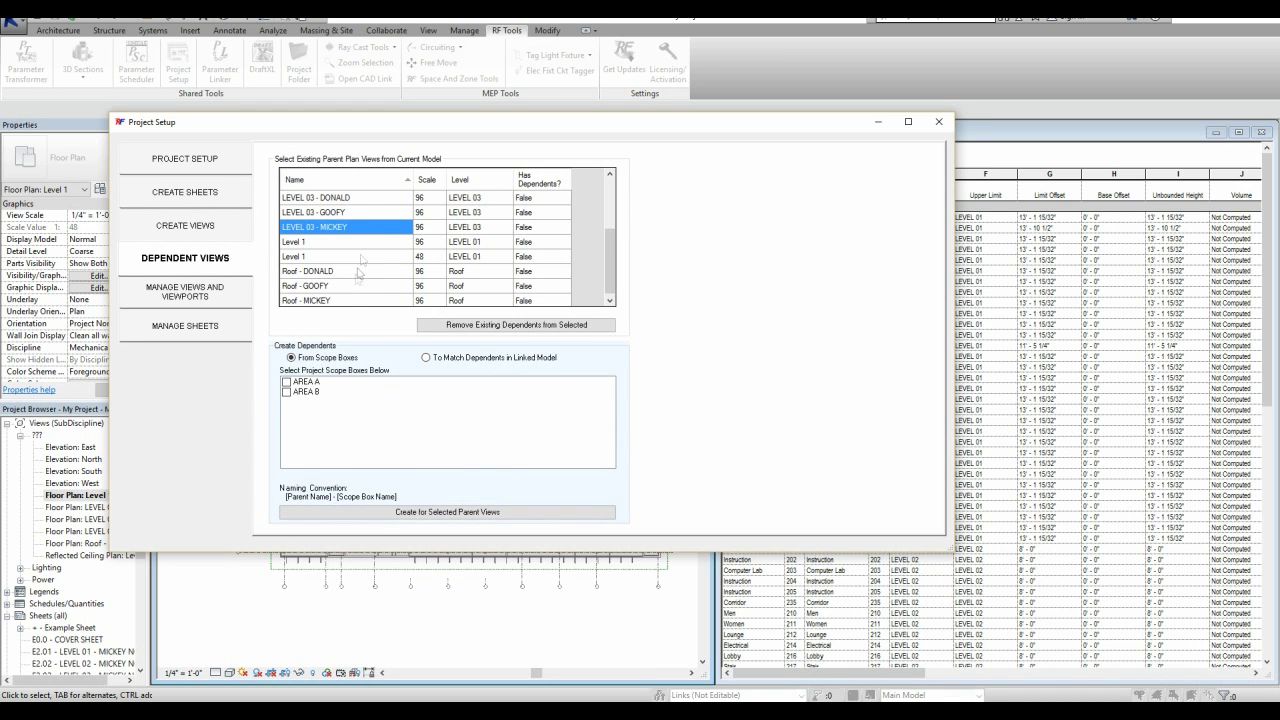
left_click(357, 299, "ctrl")
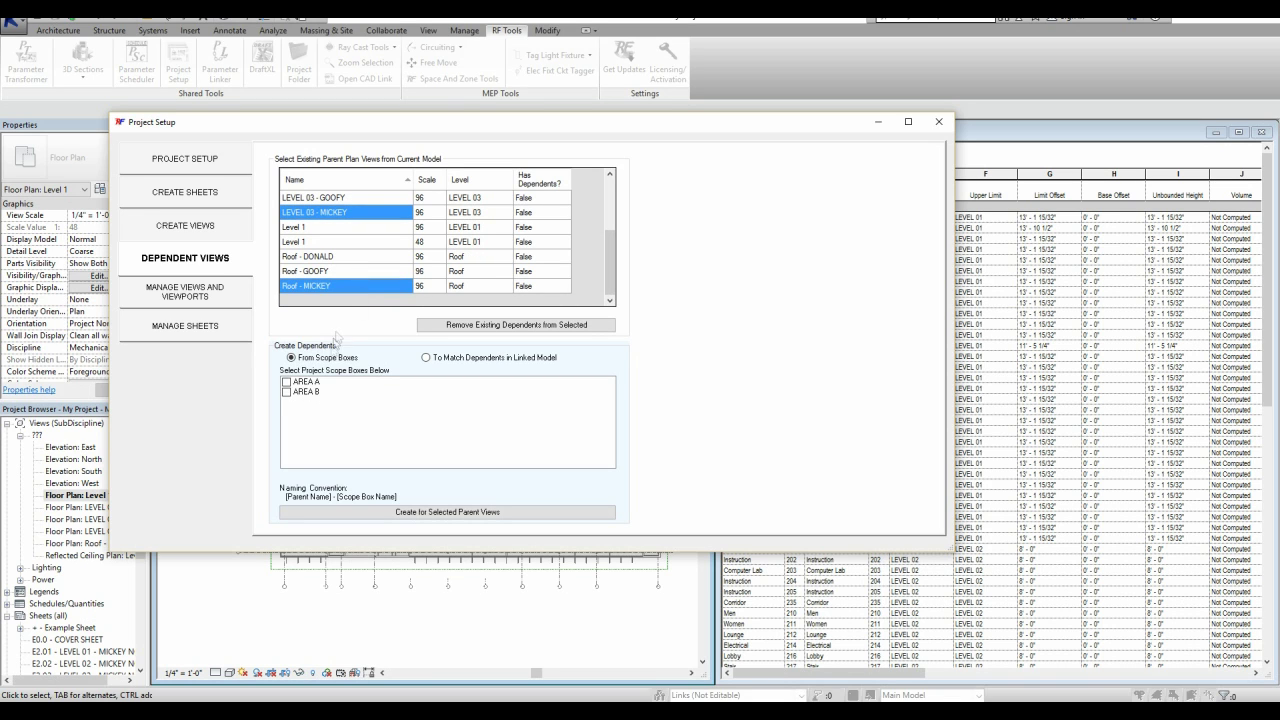
left_click(287, 381)
left_click(287, 392)
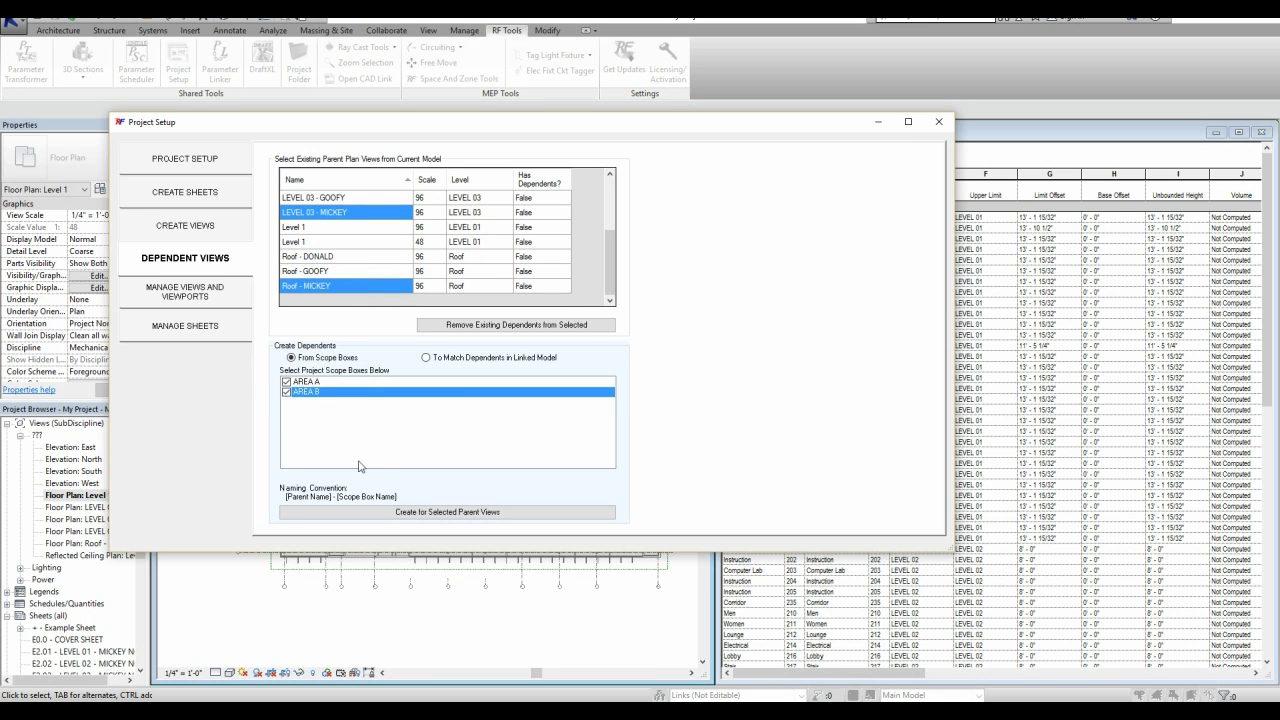
- Match dependents to the linked model, using linked LEVEL 01 as the reference
left_click(426, 357)
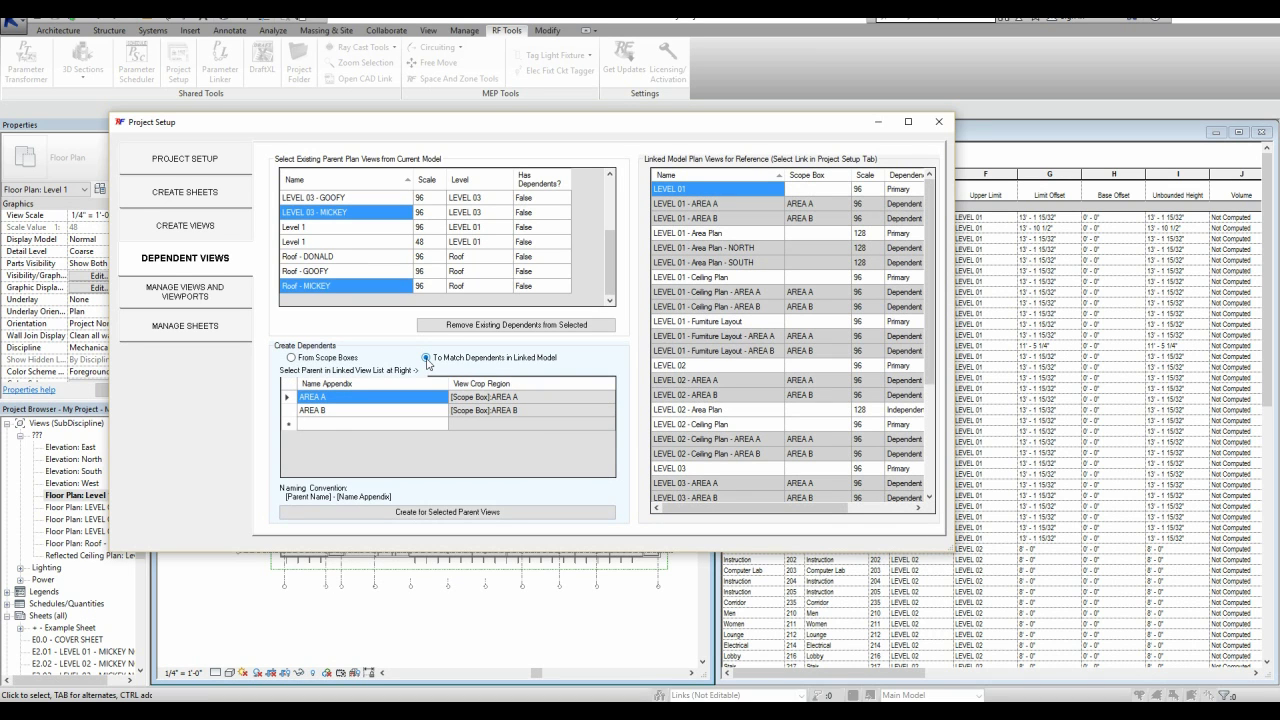
left_click(705, 236)
left_click(704, 282)
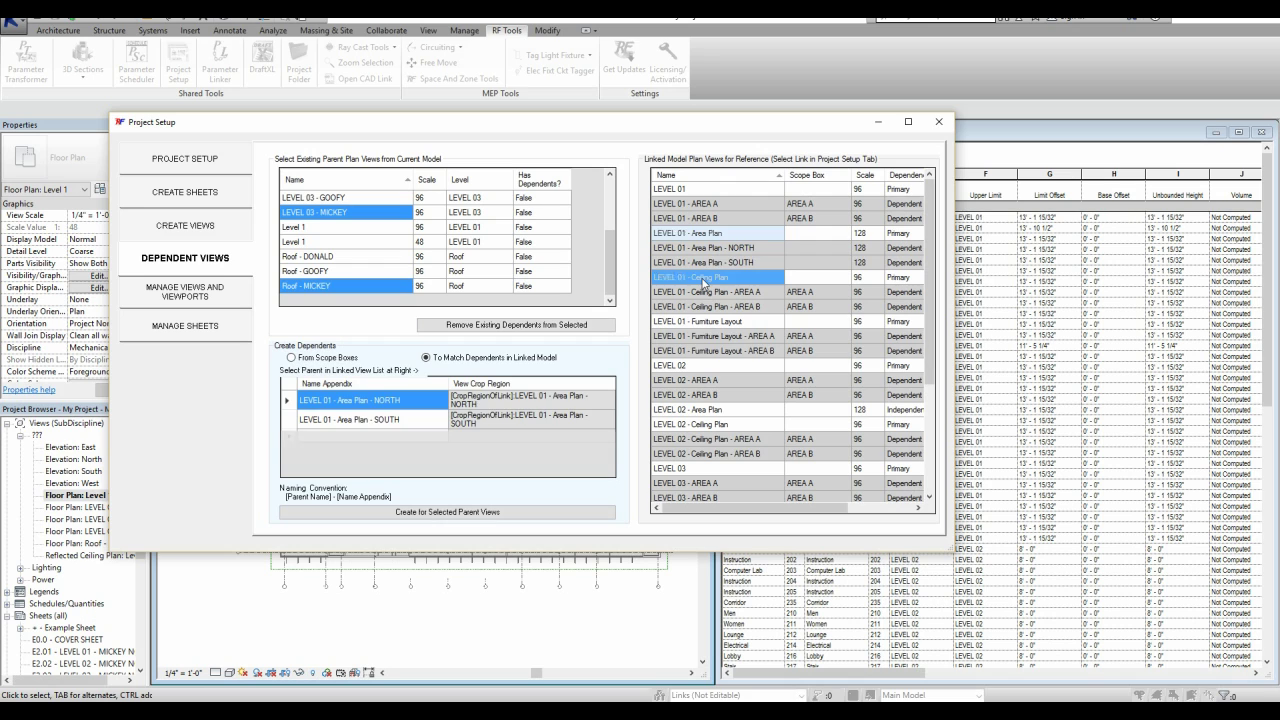
left_click(692, 368)
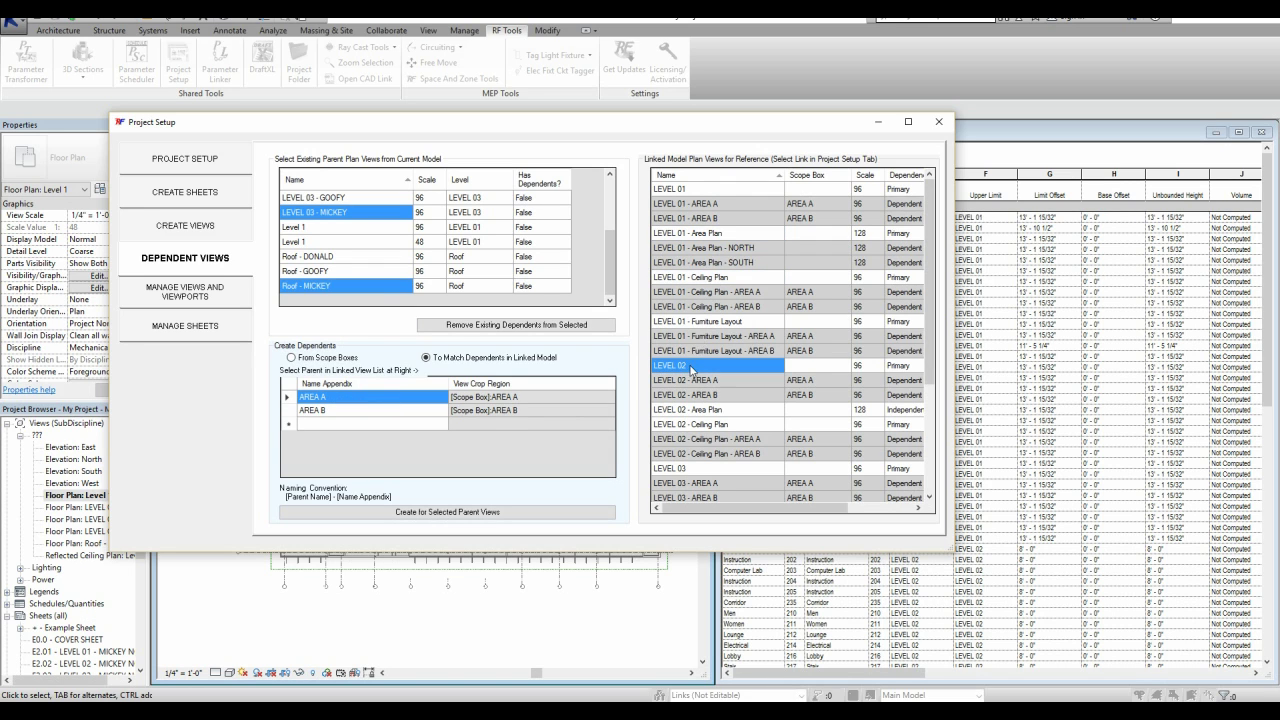
left_click(716, 282)
left_click(718, 234)
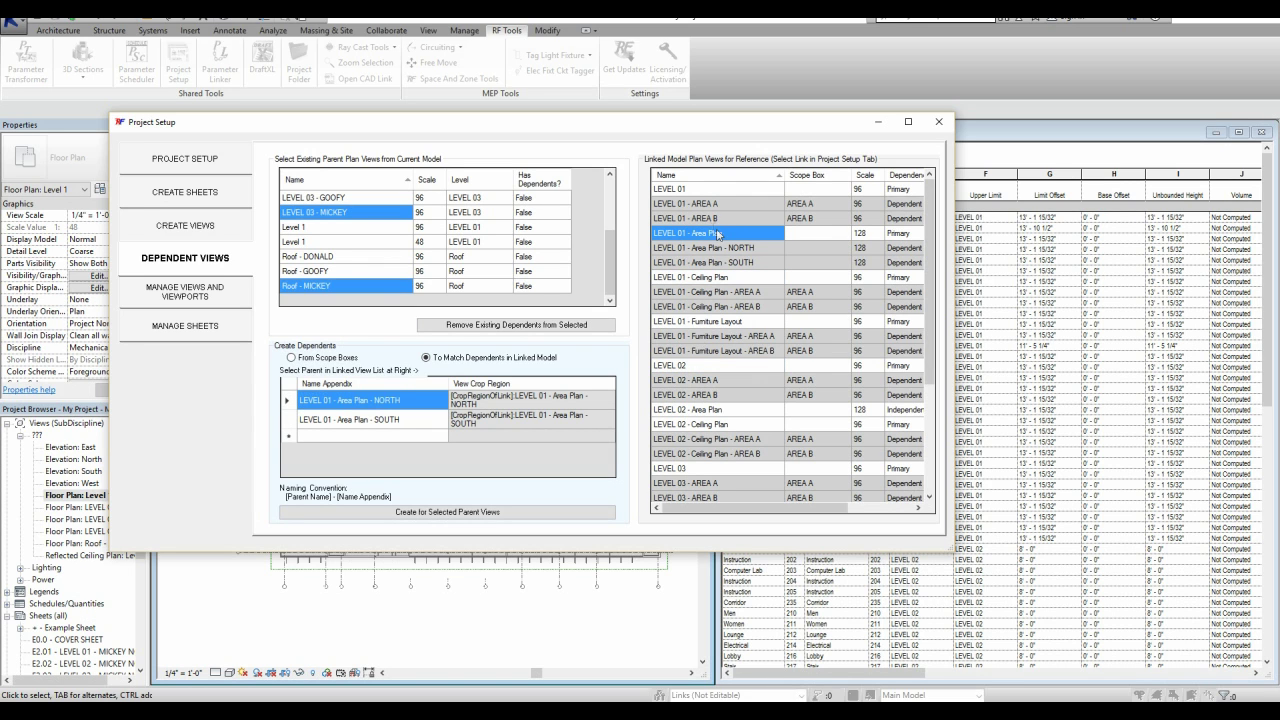
left_click(702, 190)
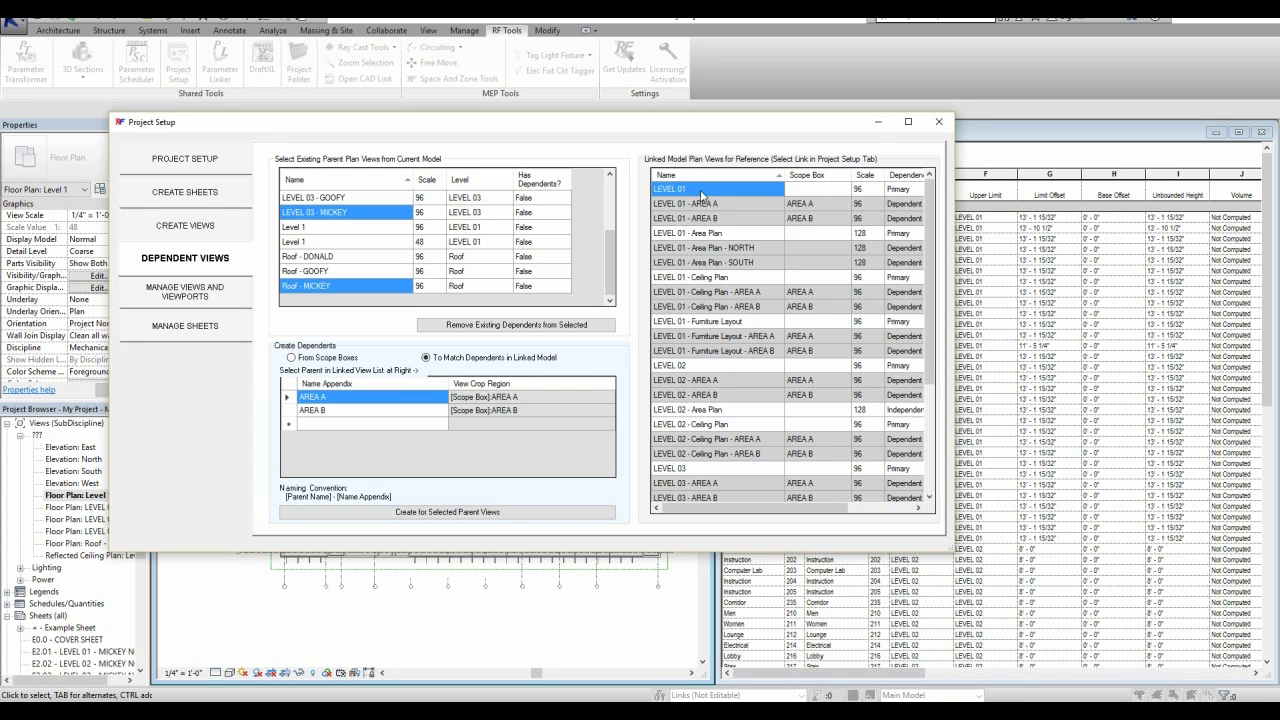
- Review the AREA A and AREA B name appendices and create the dependent views
double_click(340, 398)
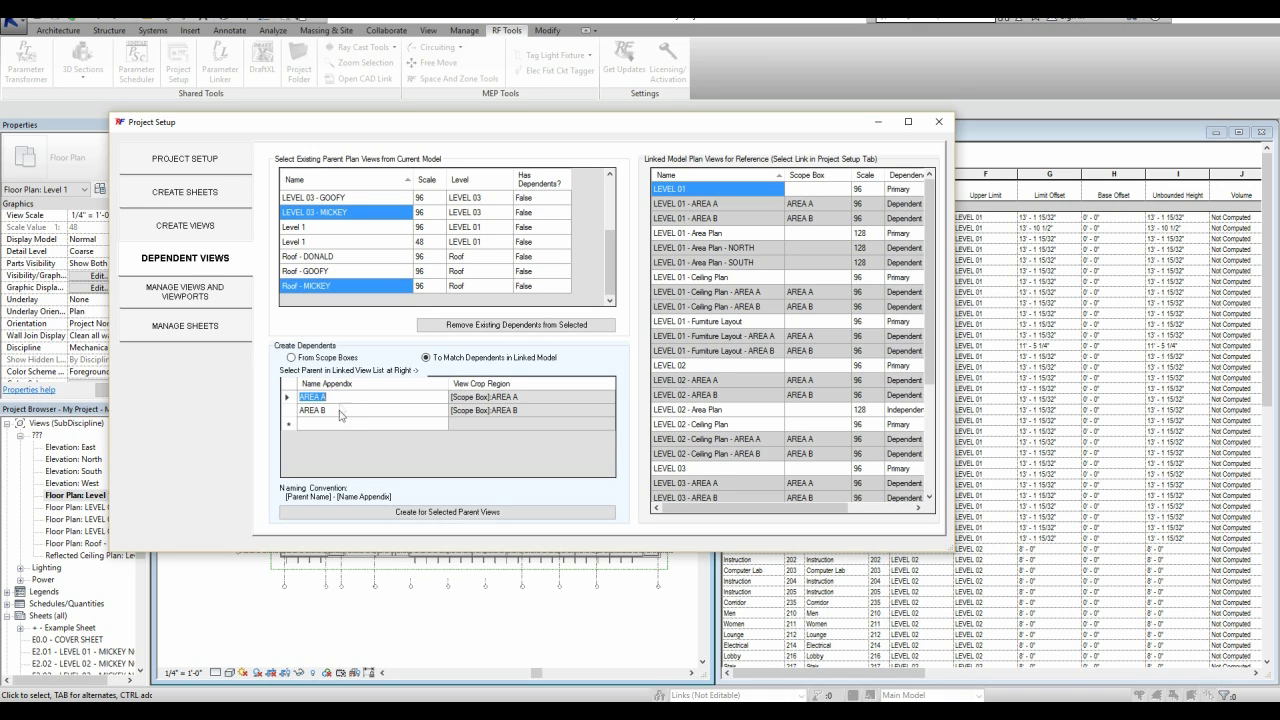
left_click(342, 412)
left_click(436, 513)
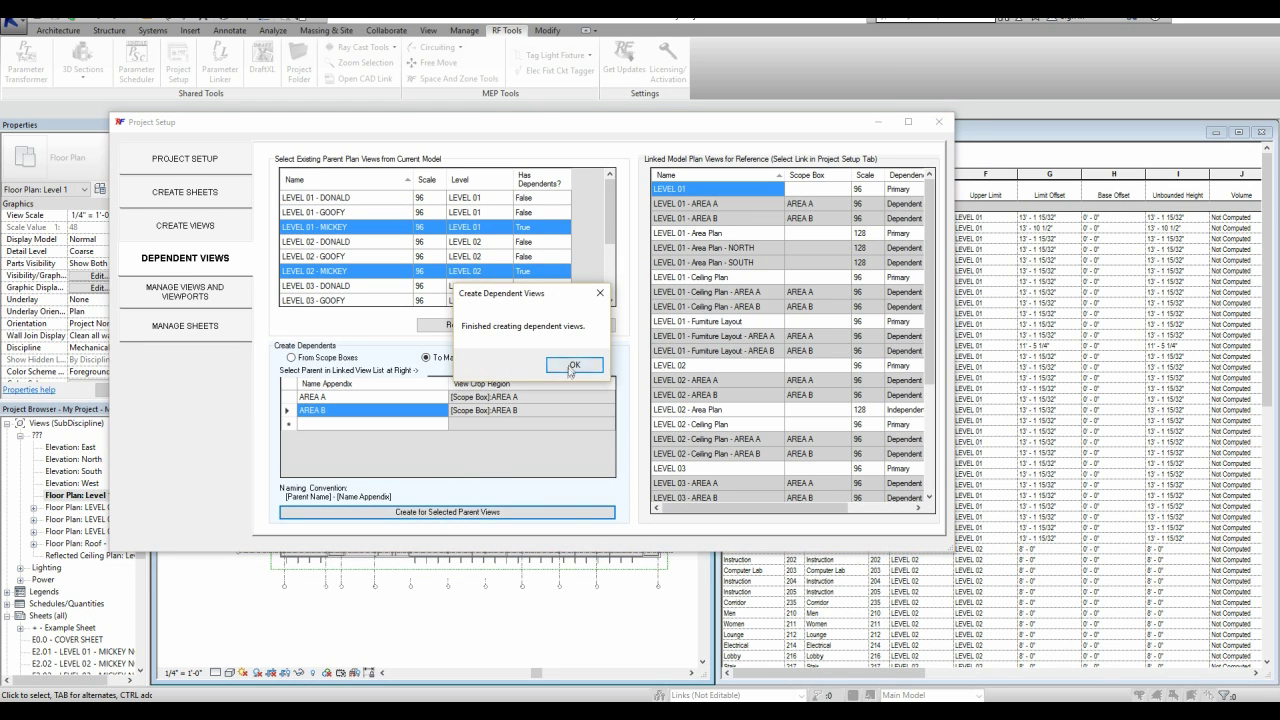
left_click(573, 369)
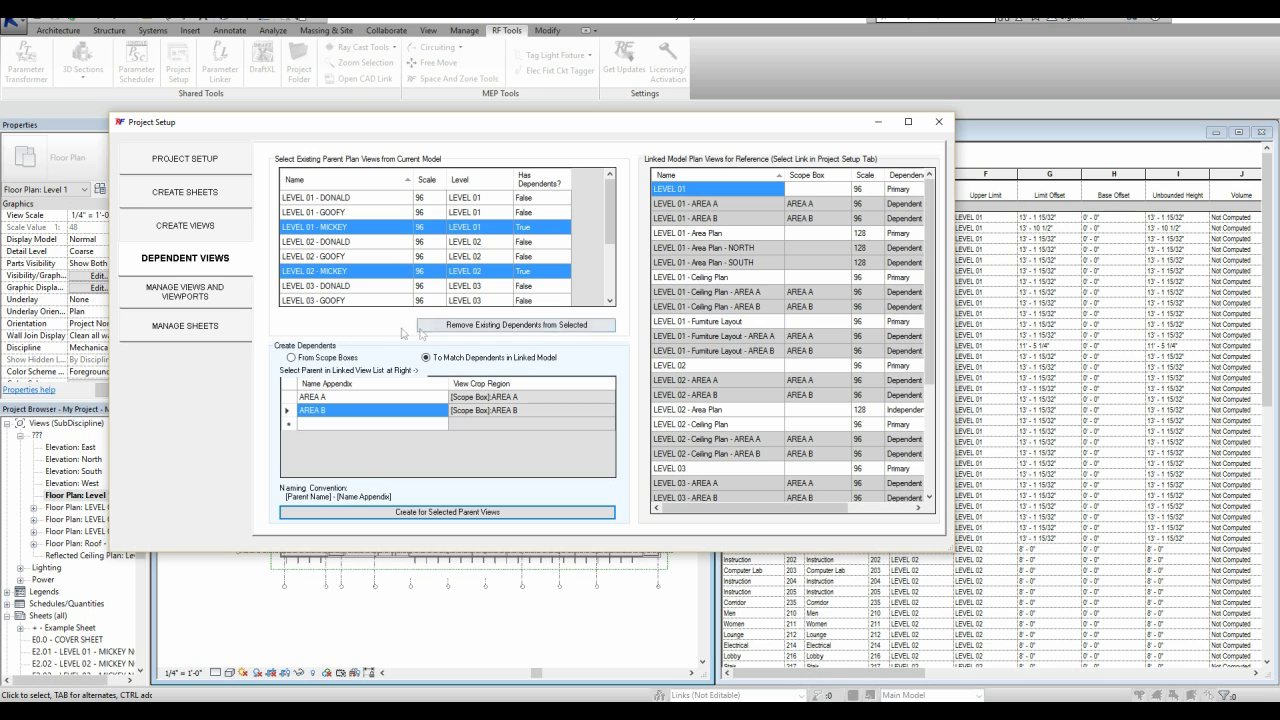
- In Manage Views and Viewports, search the view list for AREA
left_click(202, 299)
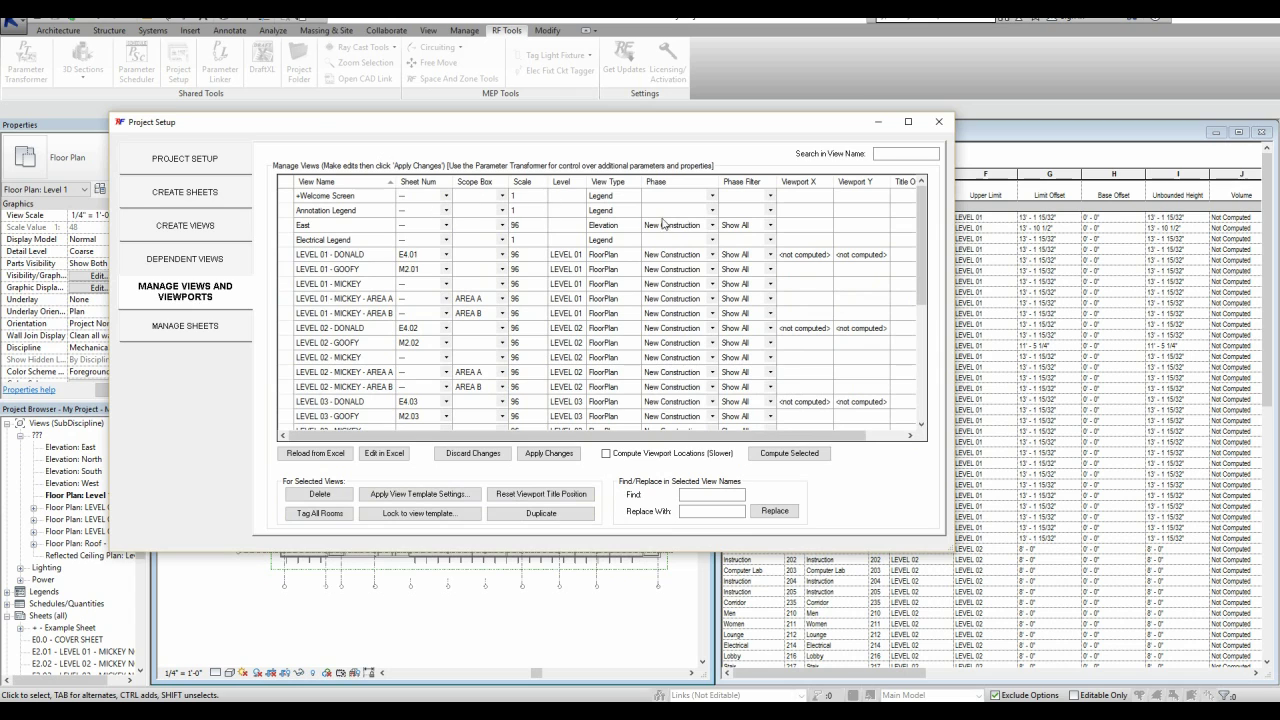
left_click(884, 154)
type("AREA")
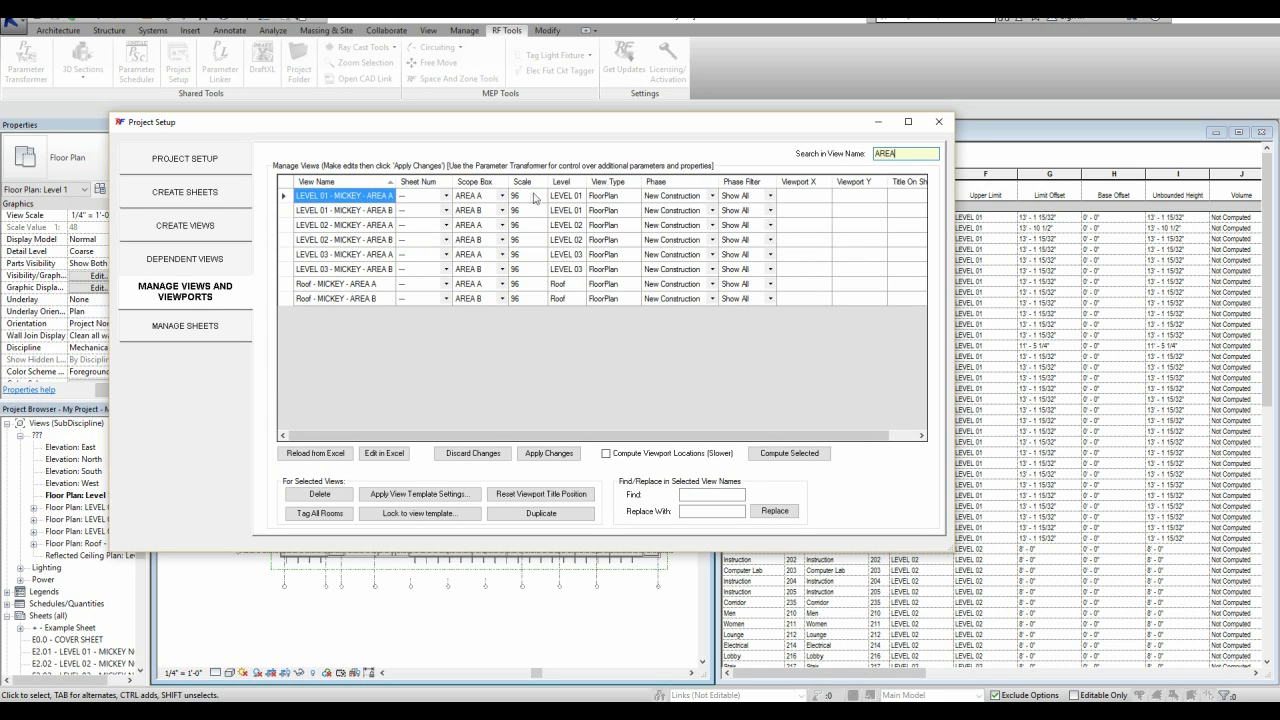
- Try scale 48 and phase Existing on the AREA views, then discard those edits
left_click_drag(534, 197, 533, 307)
type("48")
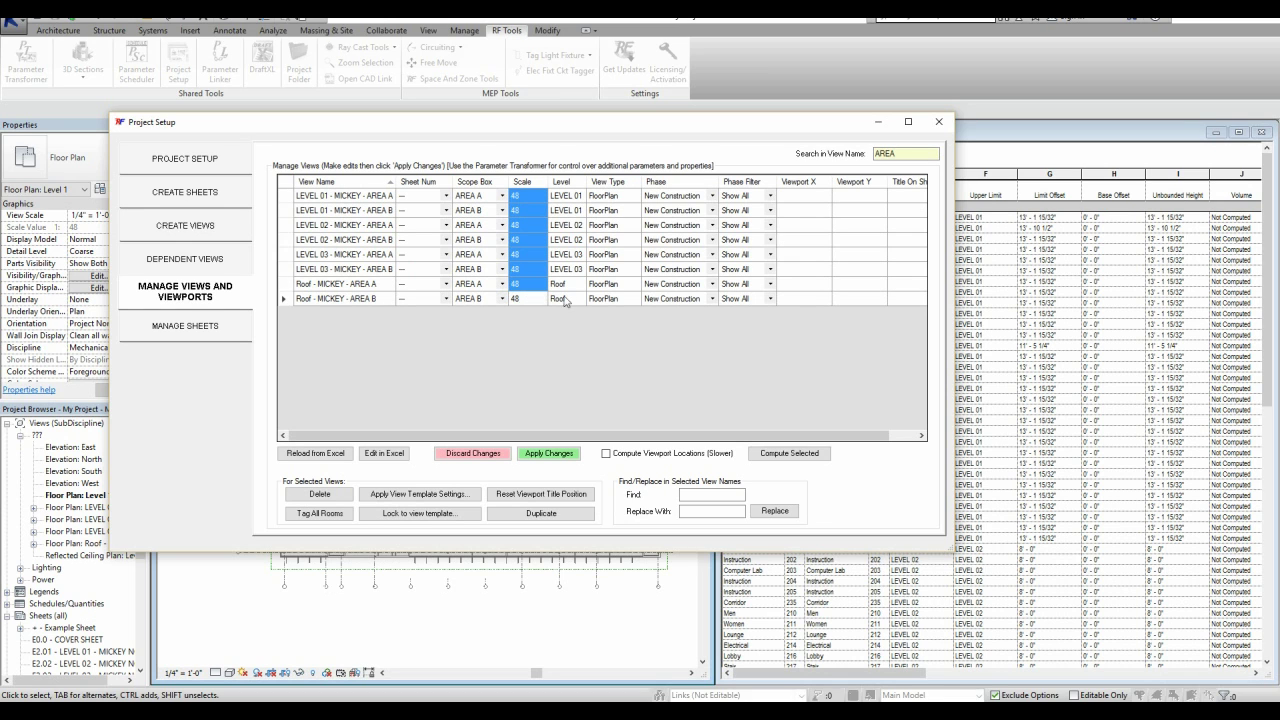
left_click_drag(695, 197, 708, 300)
left_click(712, 298)
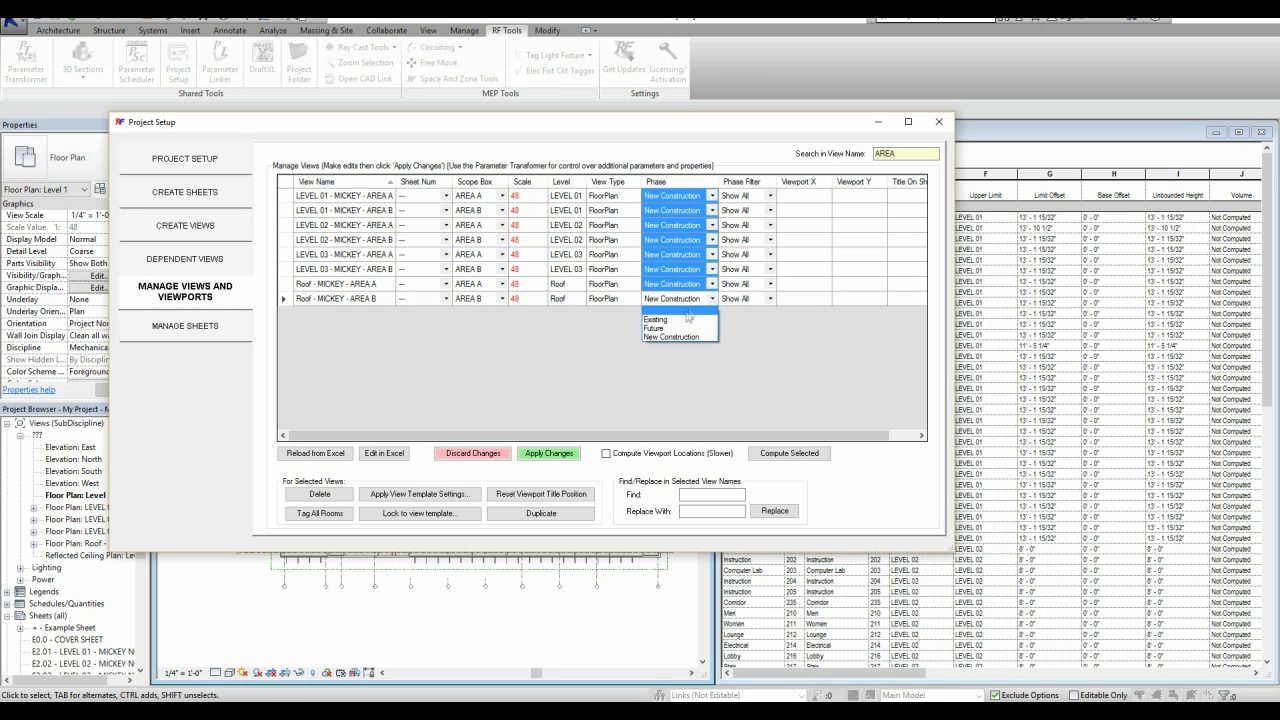
left_click(656, 319)
left_click(535, 300)
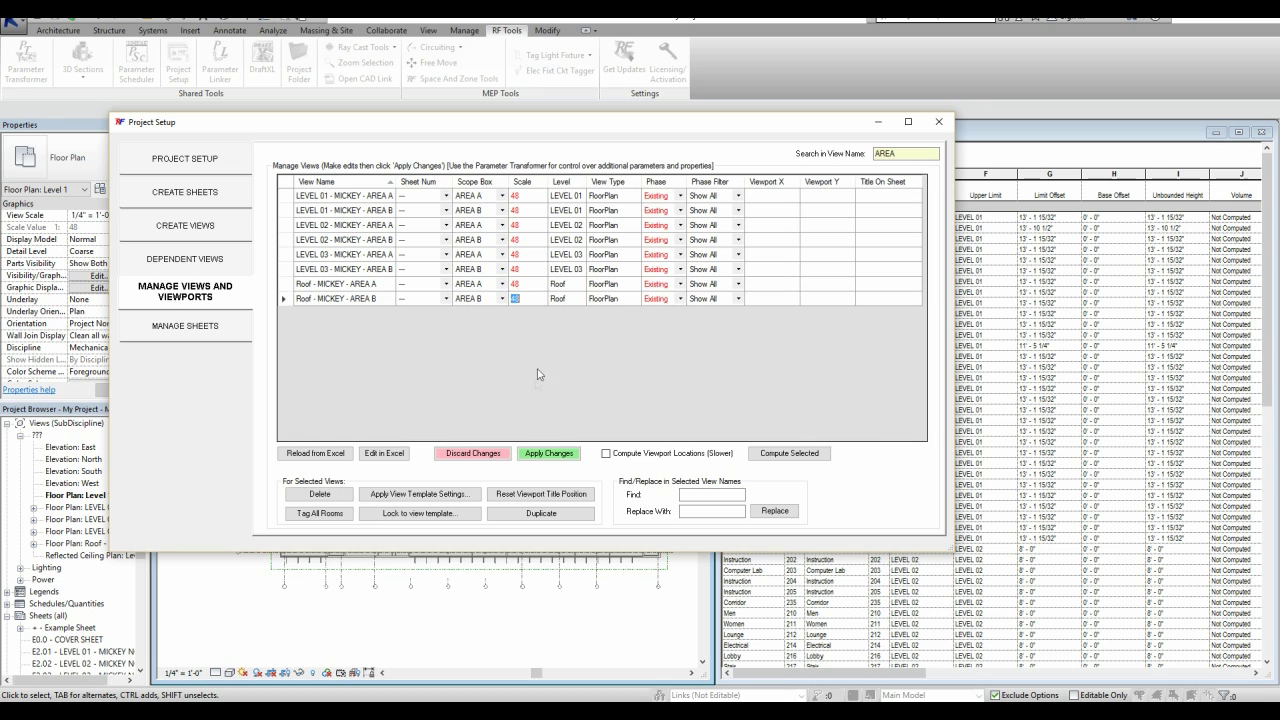
left_click(494, 457)
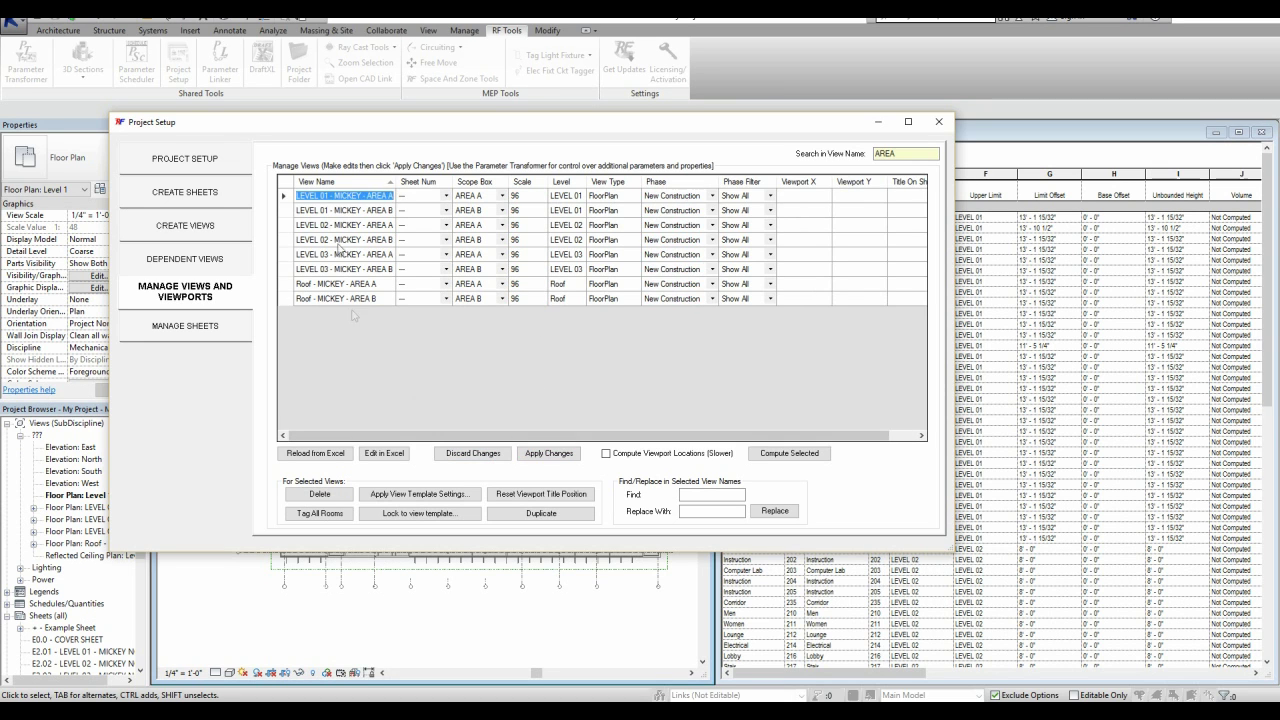
- Rename AREA A to NORTH across the eight selected AREA views
left_click_drag(284, 196, 284, 298)
left_click(696, 494)
type("AREA")
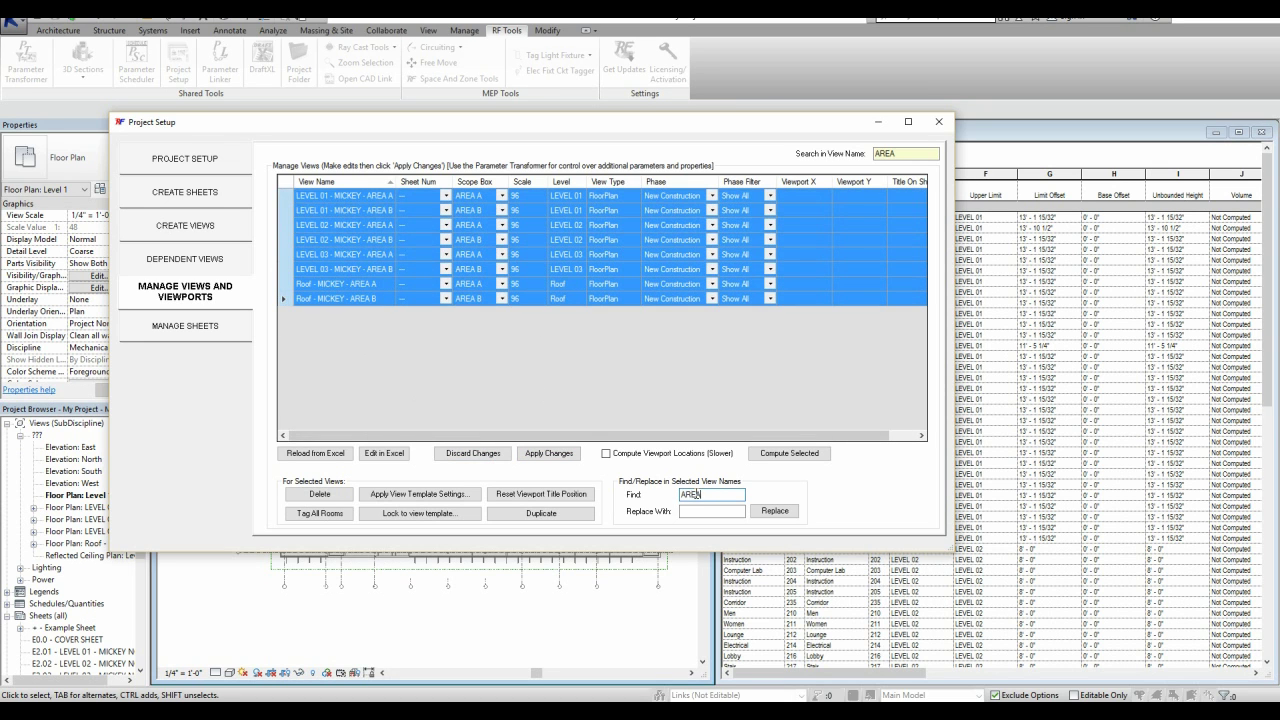
left_click(695, 507)
type("NORTH")
left_click(774, 511)
key("Return")
left_click(725, 493)
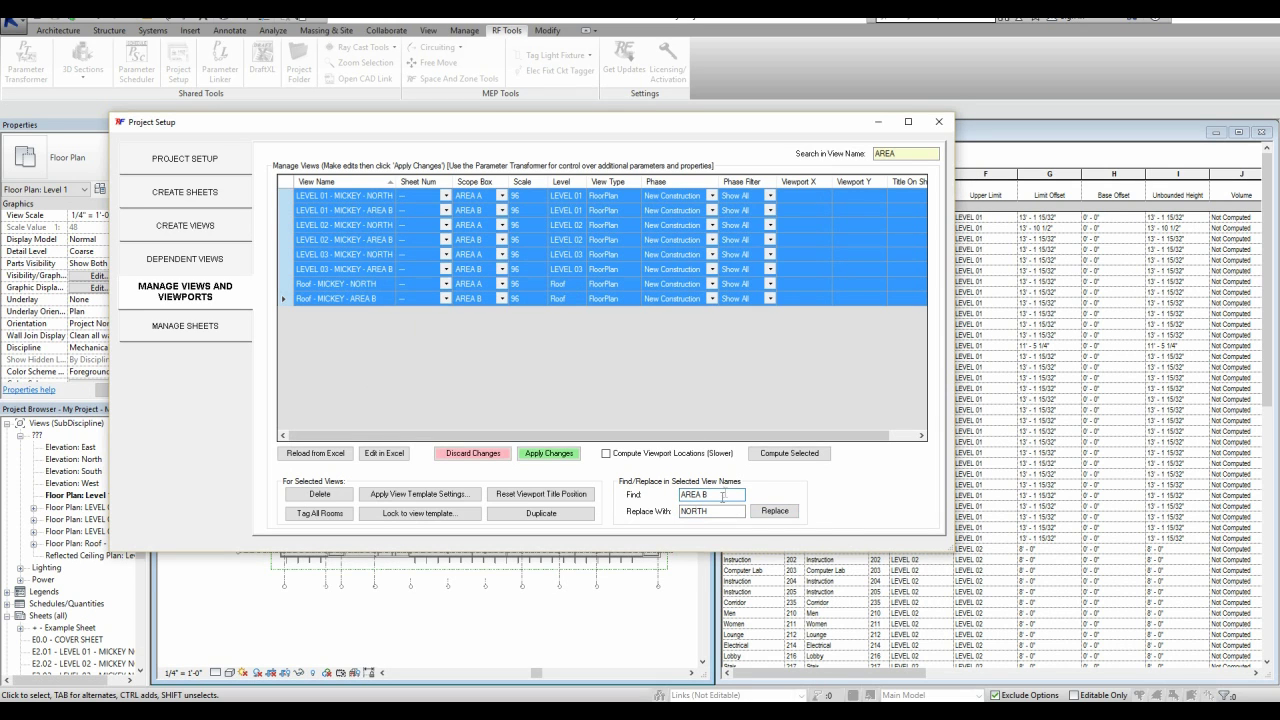
- Rename AREA B to SOUTH and commit the renamed views to the model
key("Tab")
type("SOUT")
left_click(752, 511)
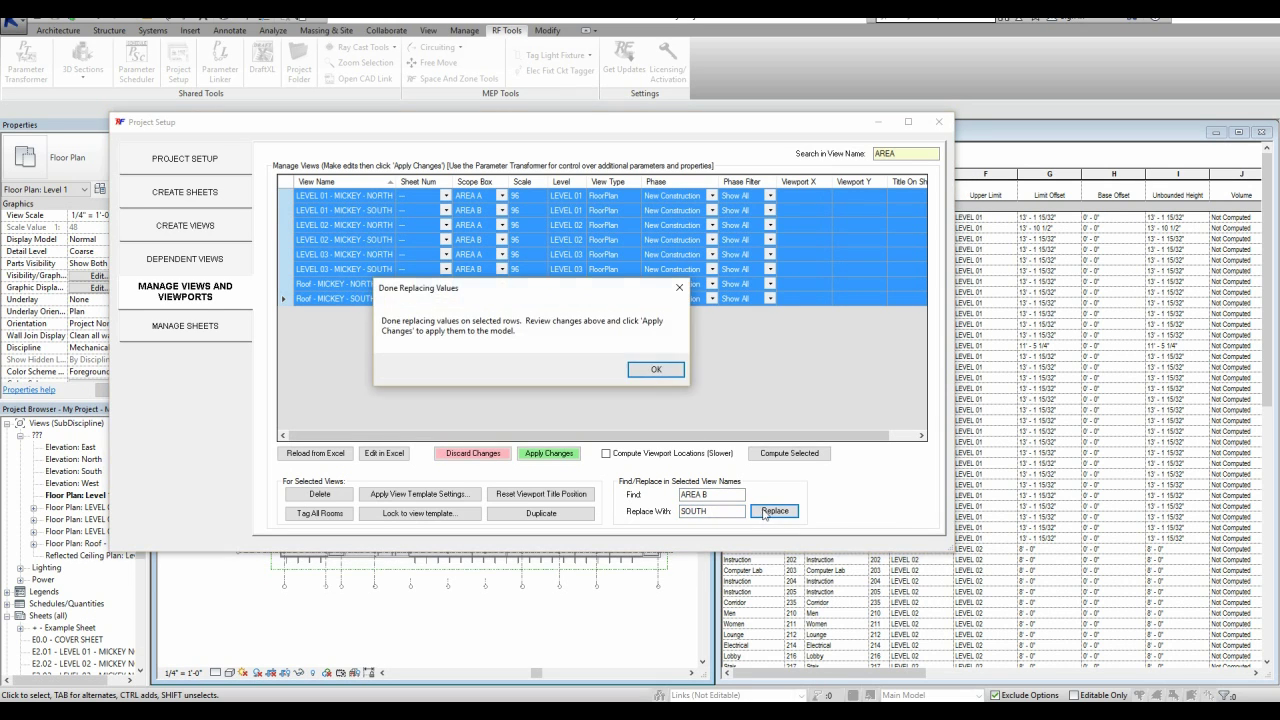
key("Return")
left_click(549, 454)
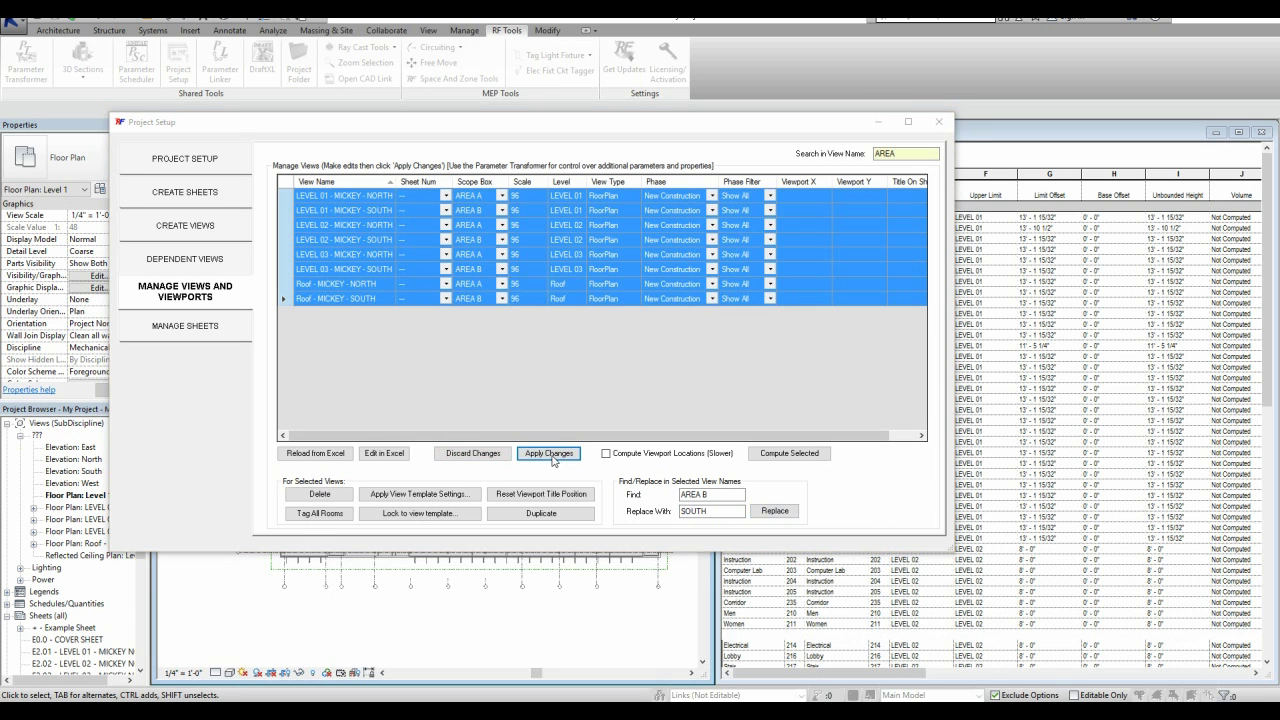
left_click(552, 364)
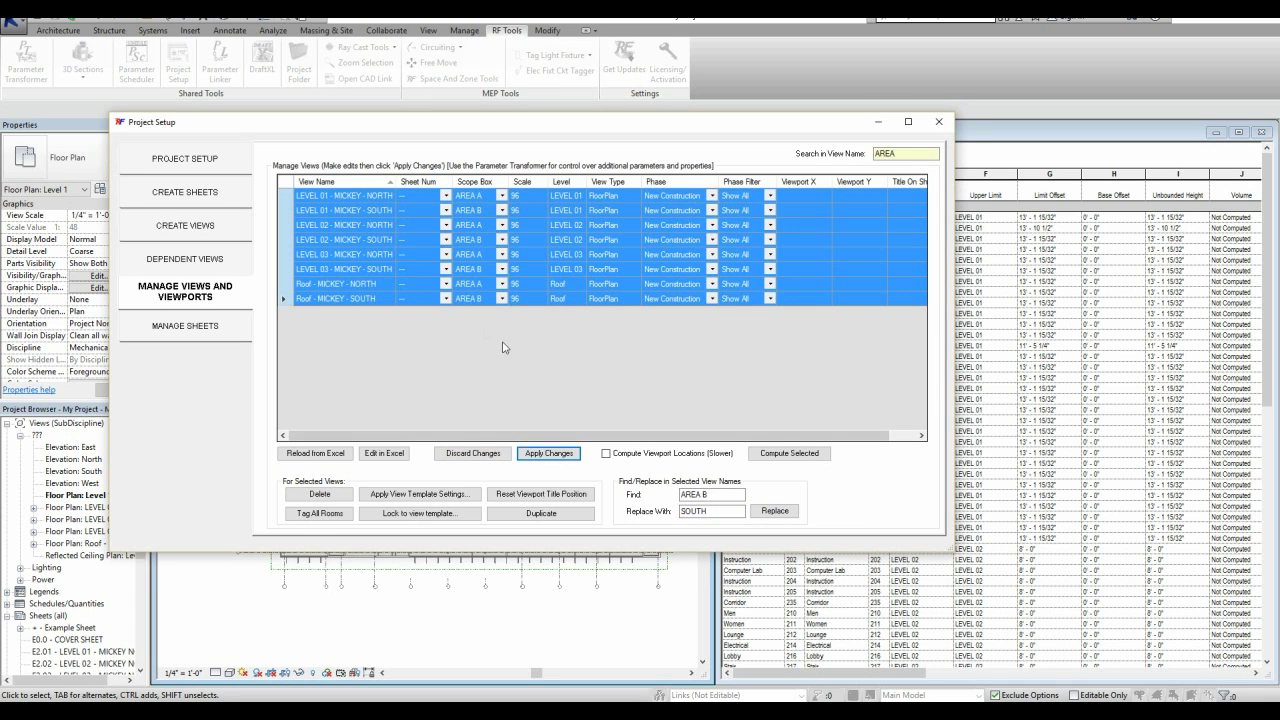
- Put LEVEL 01 - MICKEY - NORTH on sheet E2.01 and SOUTH on E3.01, then close
left_click(398, 197)
left_click(448, 195)
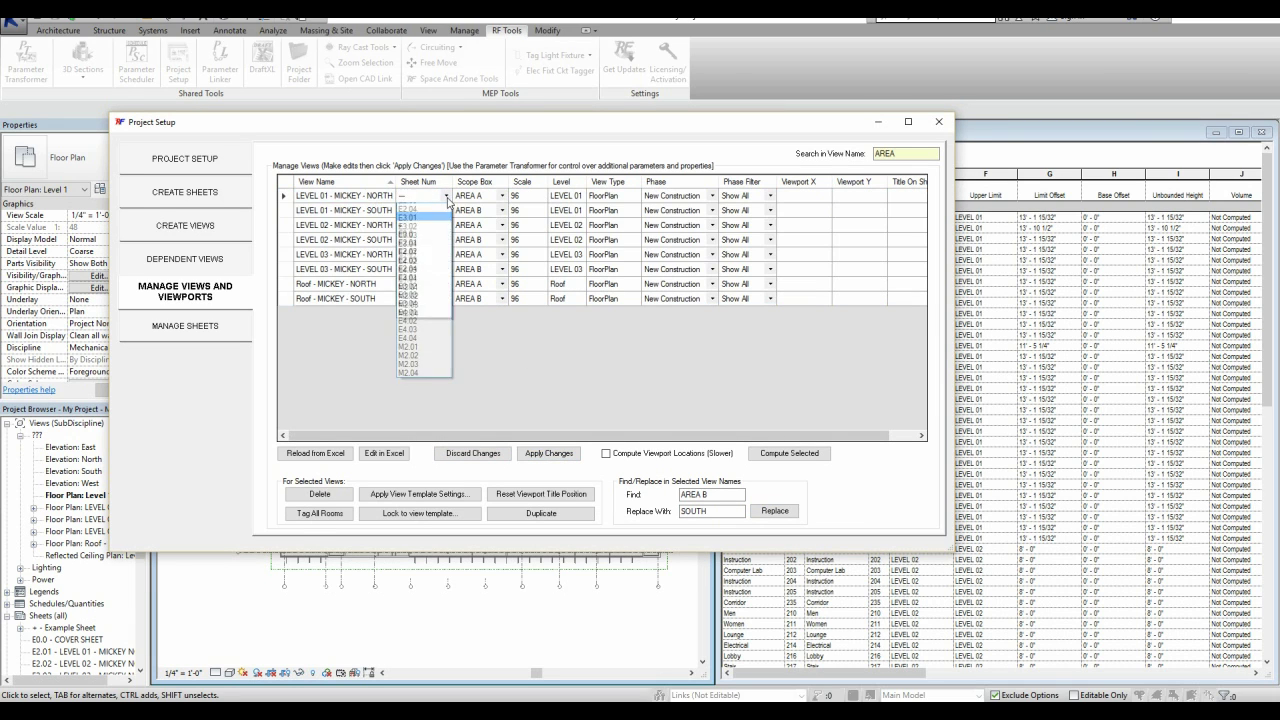
left_click(426, 241)
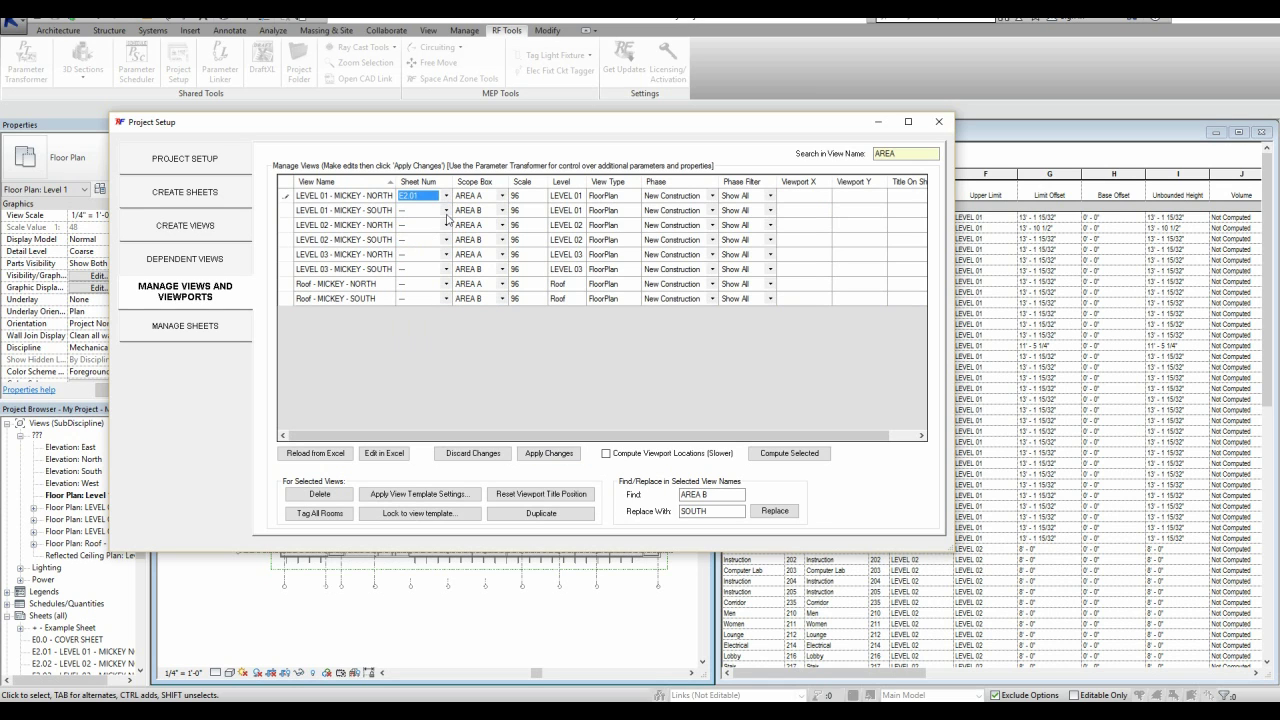
left_click(446, 211)
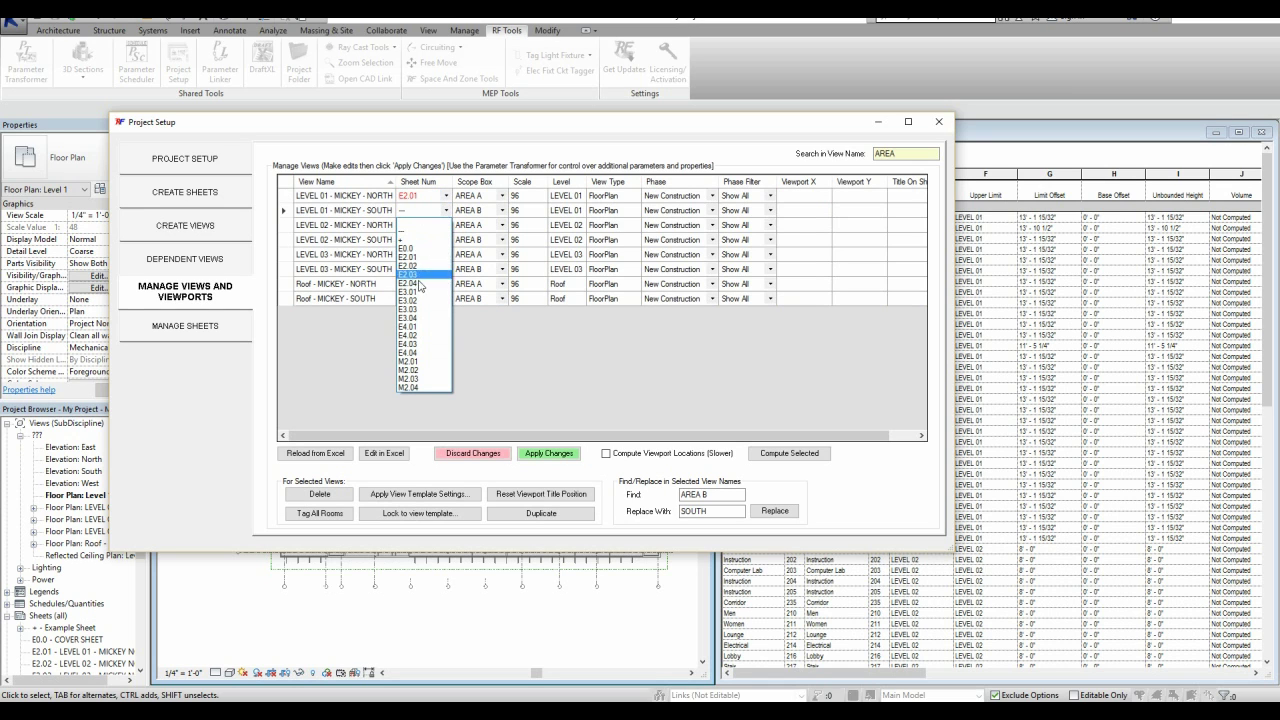
left_click(410, 291)
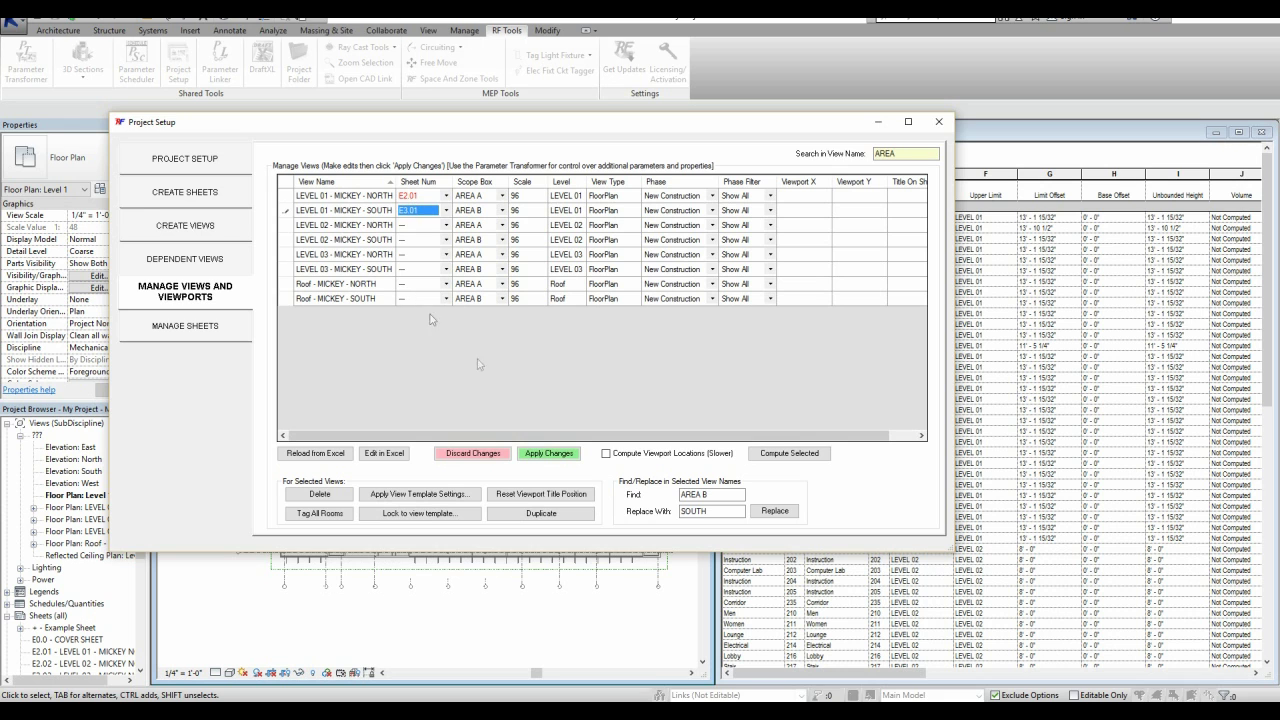
left_click(540, 455)
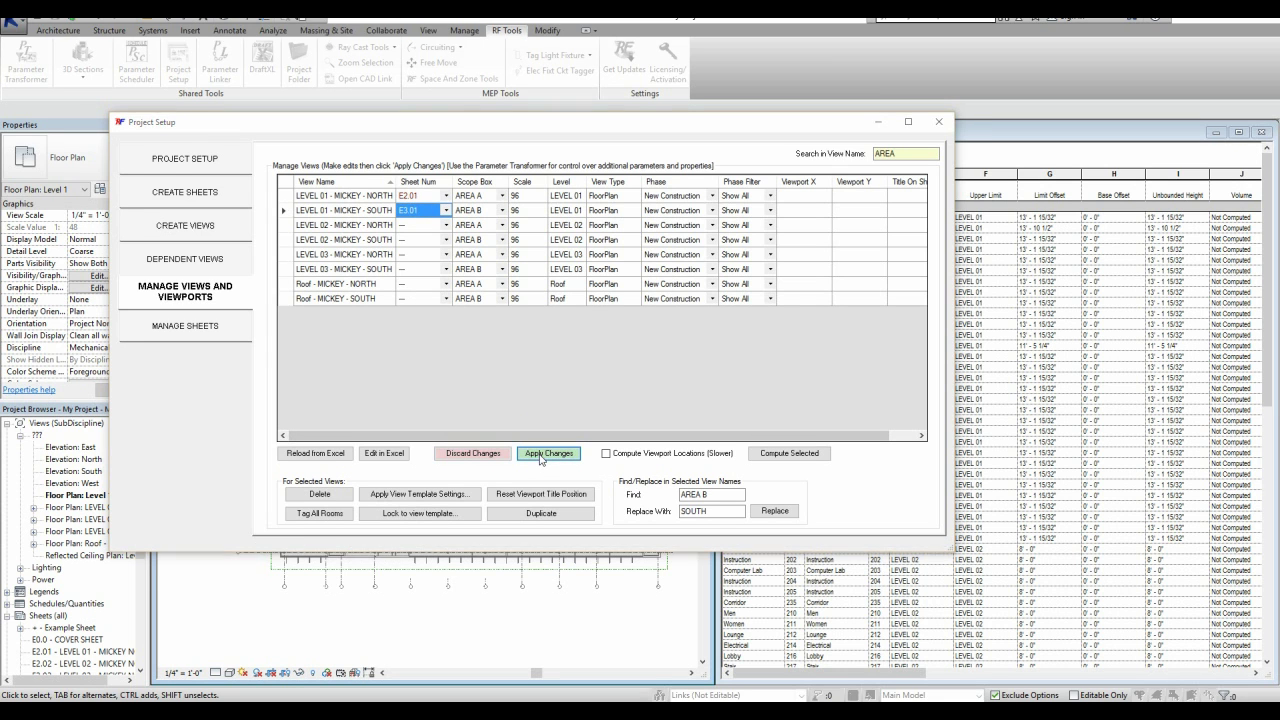
left_click(540, 455)
left_click(566, 366)
- Open sheets E2.01 and E3.01 to check the placed views, closing the space schedule
left_click(939, 121)
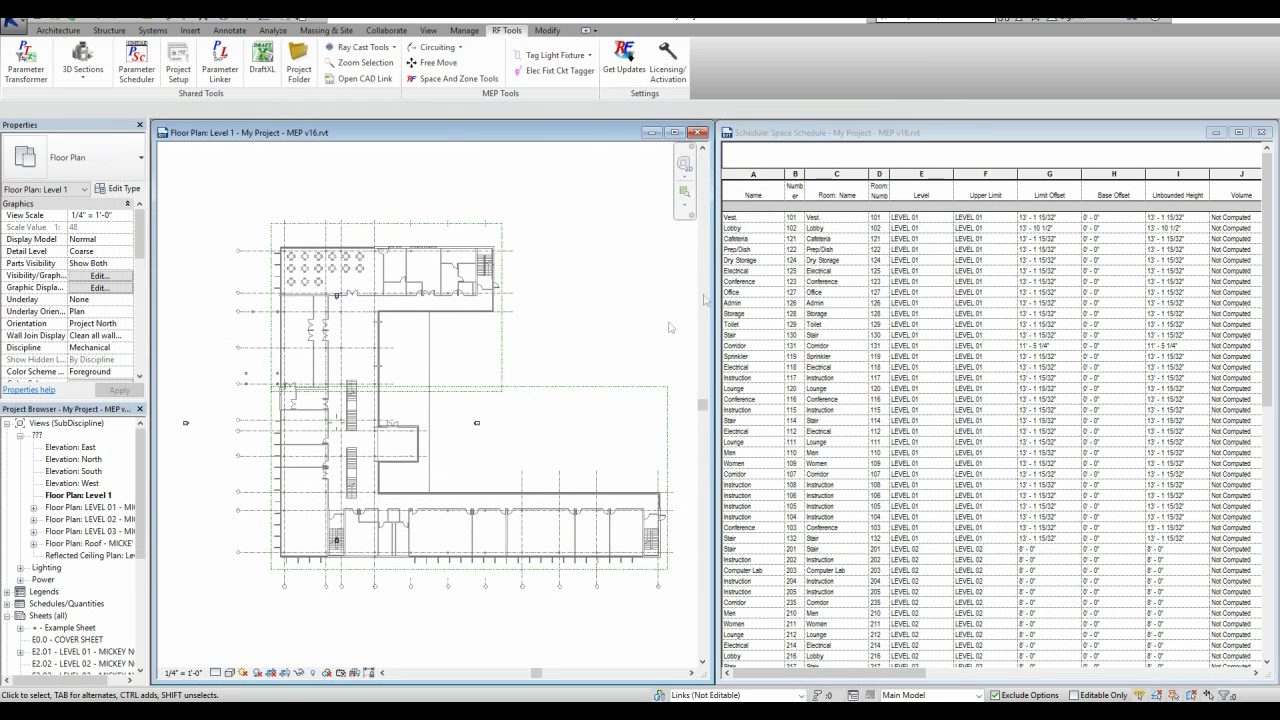
scroll(75, 550, "down", 2)
double_click(59, 591)
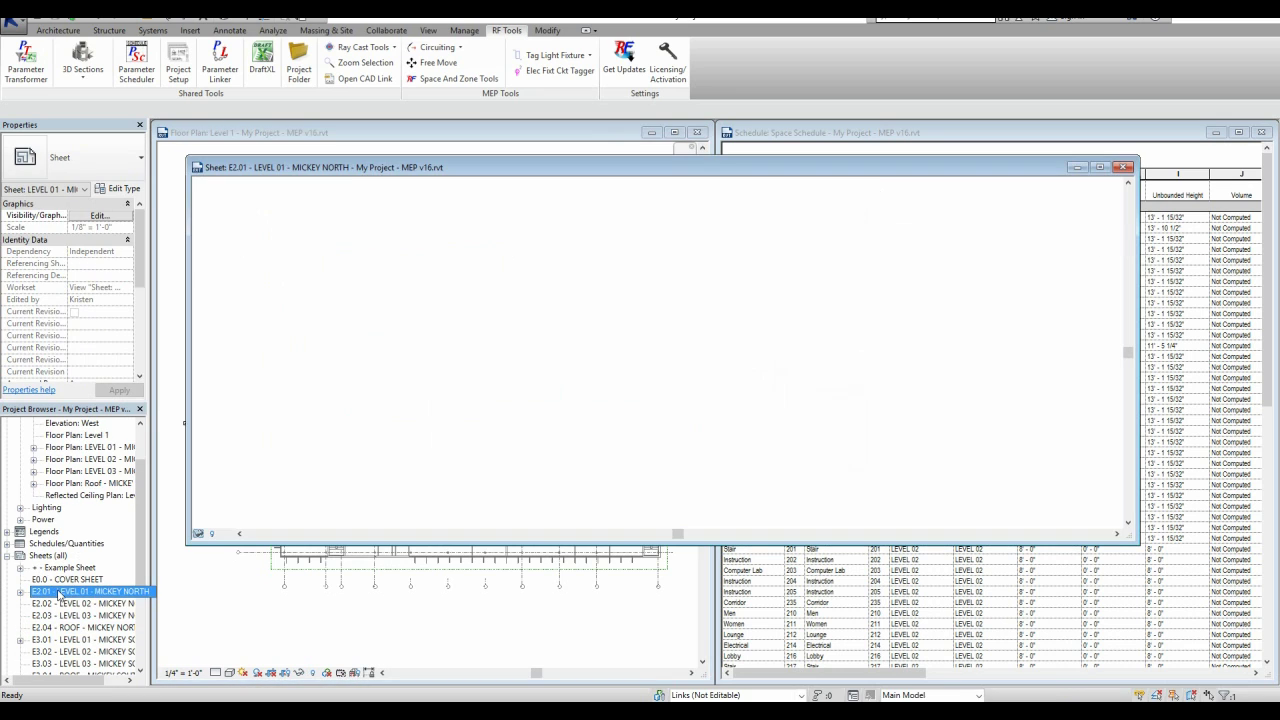
double_click(55, 640)
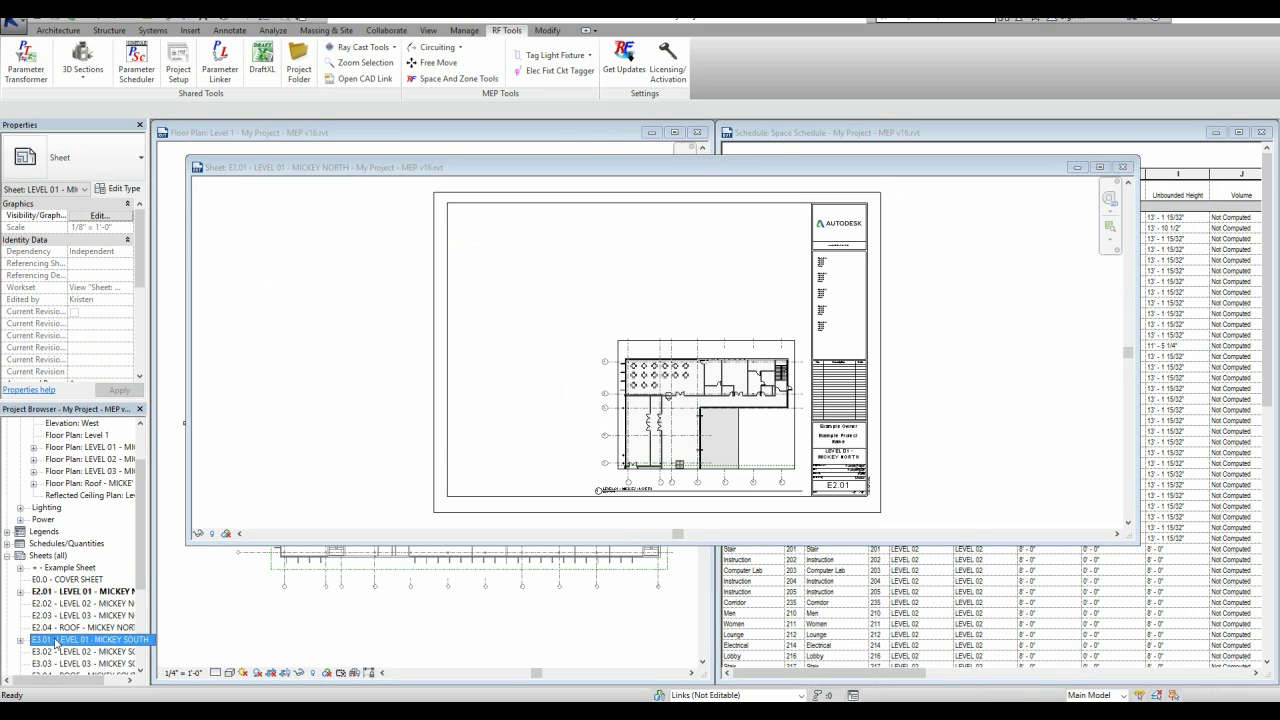
left_click(1262, 132)
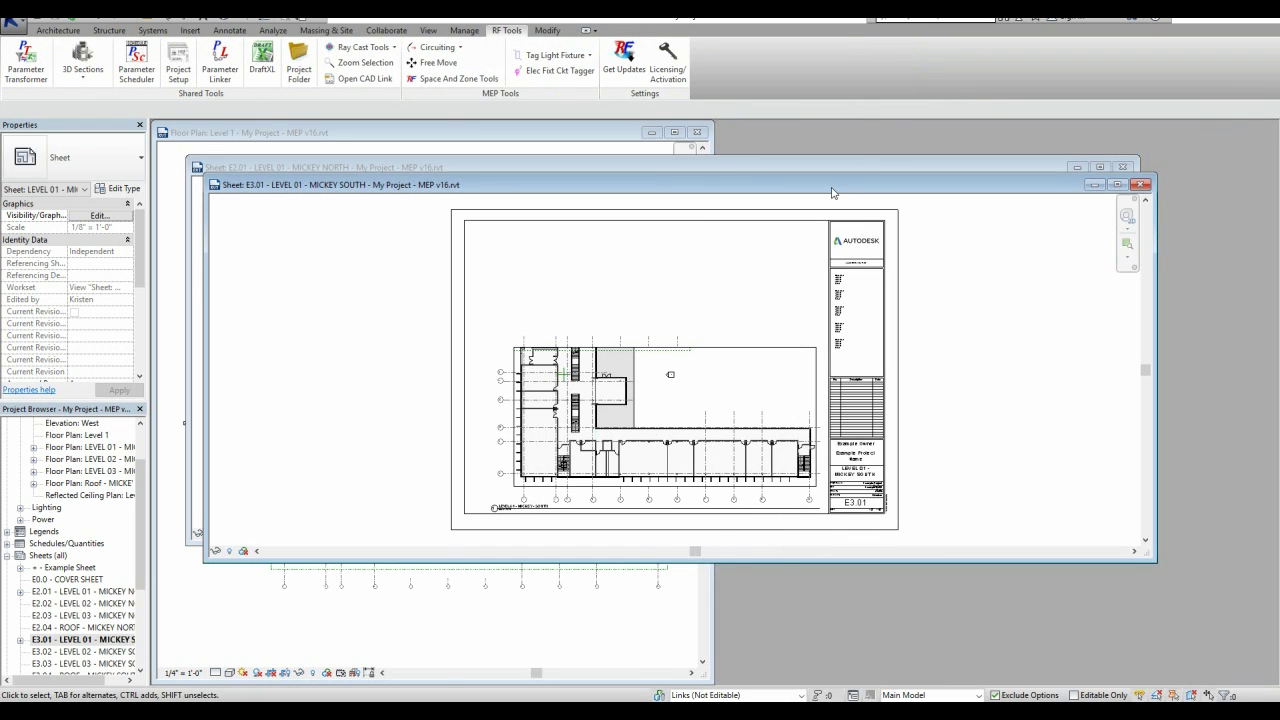
- Tile the views with WT, check the ARCH project, then return to MEP and reopen Project Setup
key("w")
key("t")
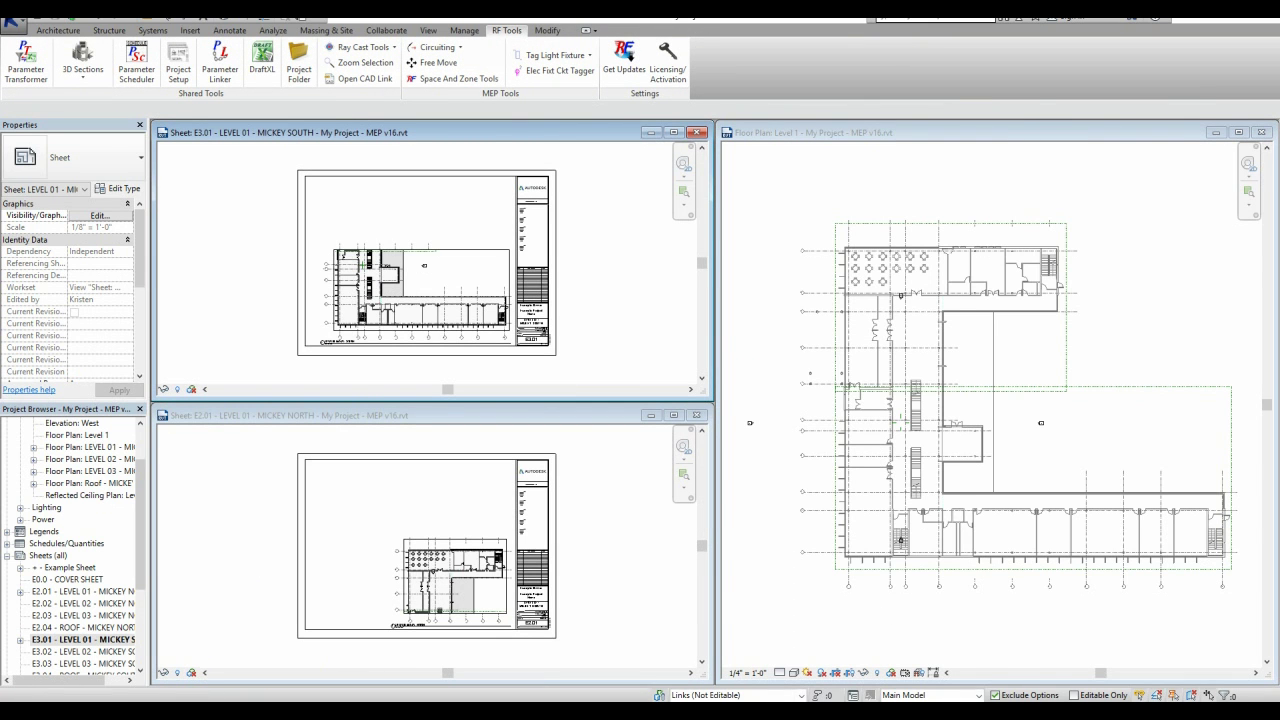
key("alt+Tab")
double_click(1000, 92)
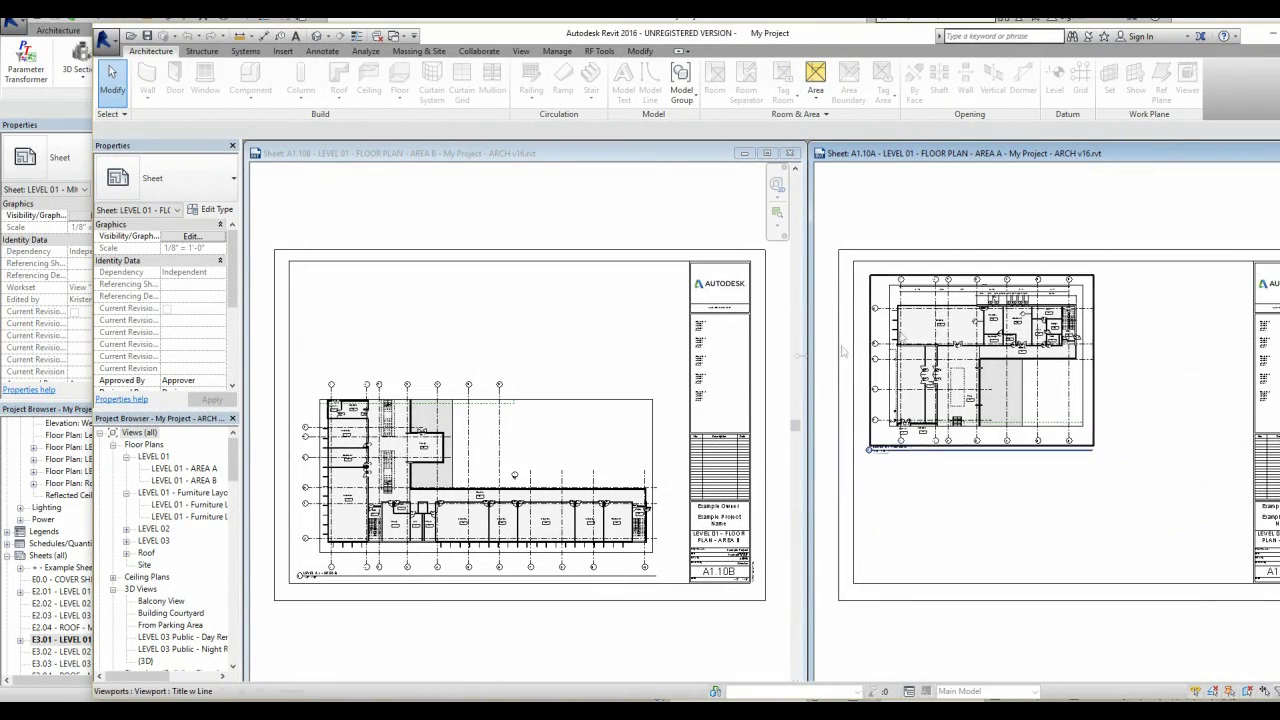
left_click(1262, 36)
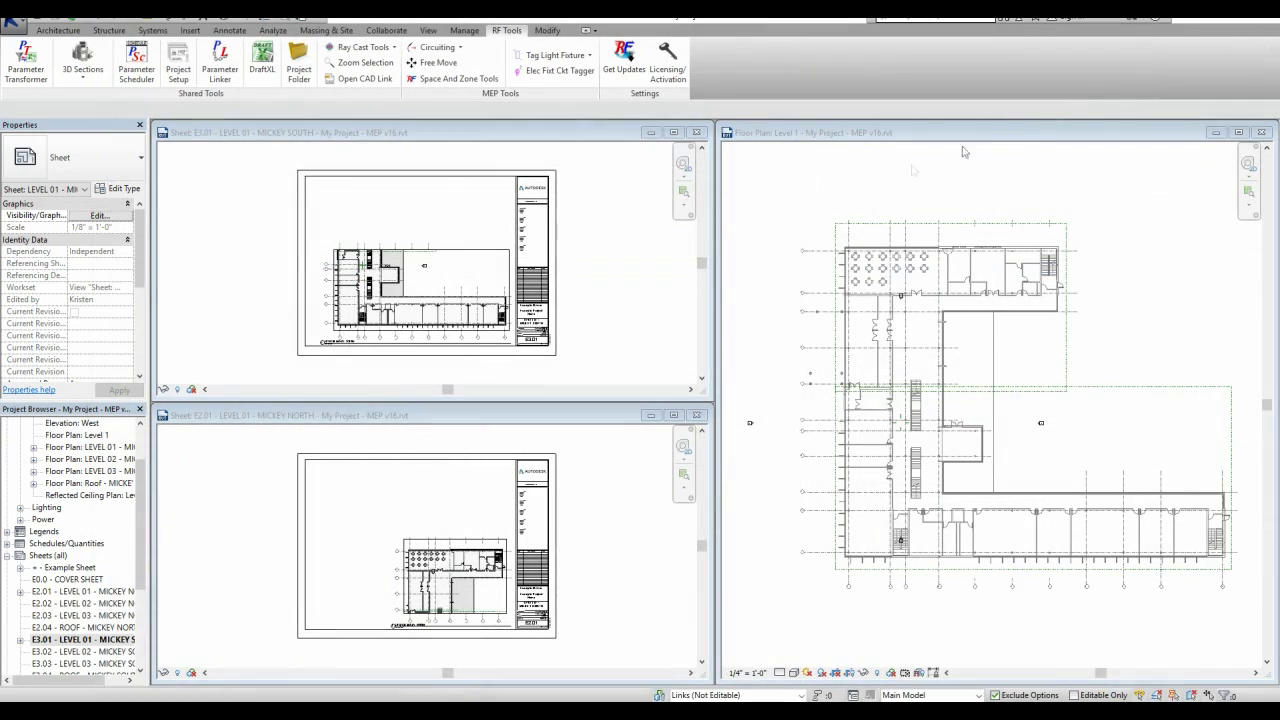
left_click(179, 66)
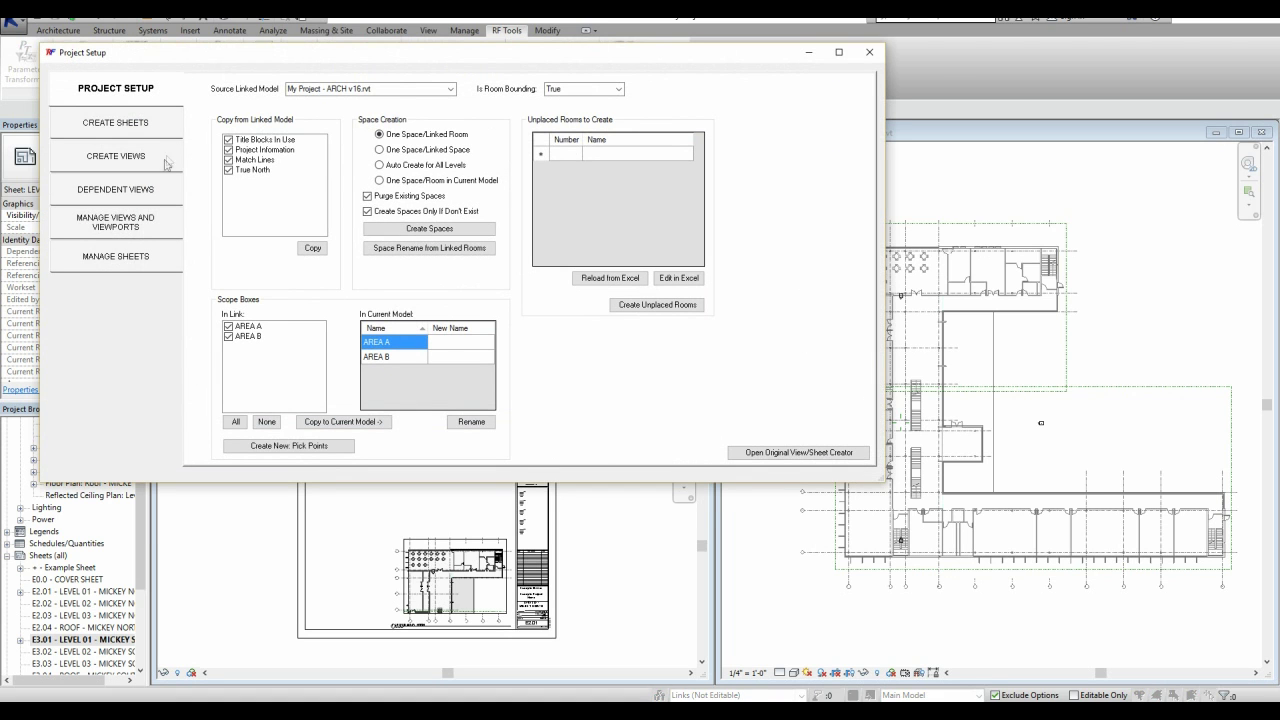
- Compute viewport locations and copy AREA A's X, Y onto the LEVEL 01 and 02 MICKEY - NORTH views
left_click(148, 220)
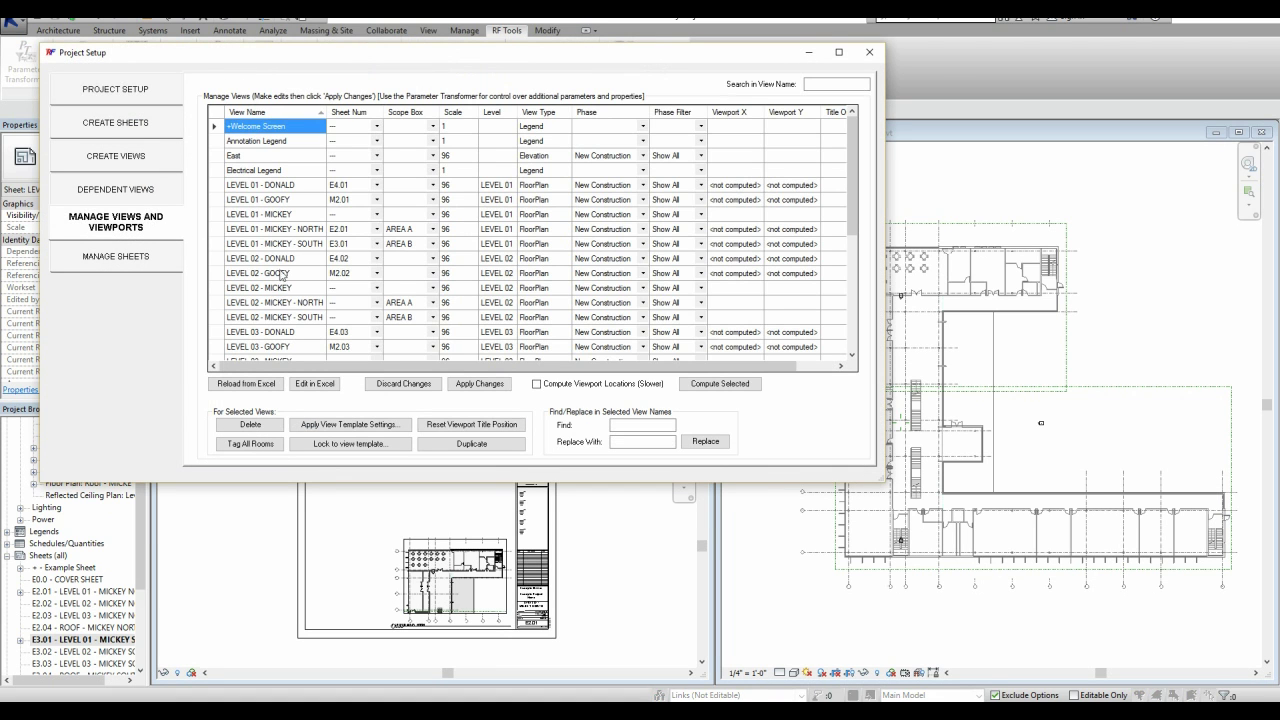
left_click(537, 384)
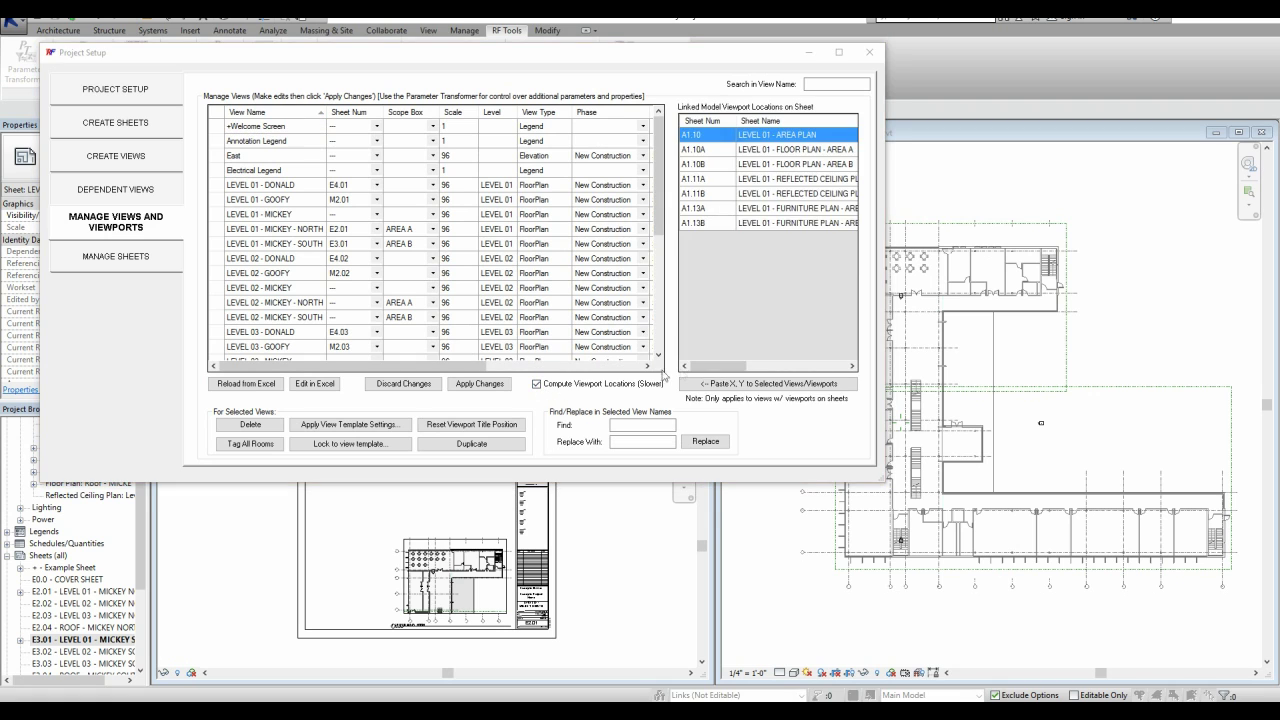
left_click_drag(712, 366, 768, 374)
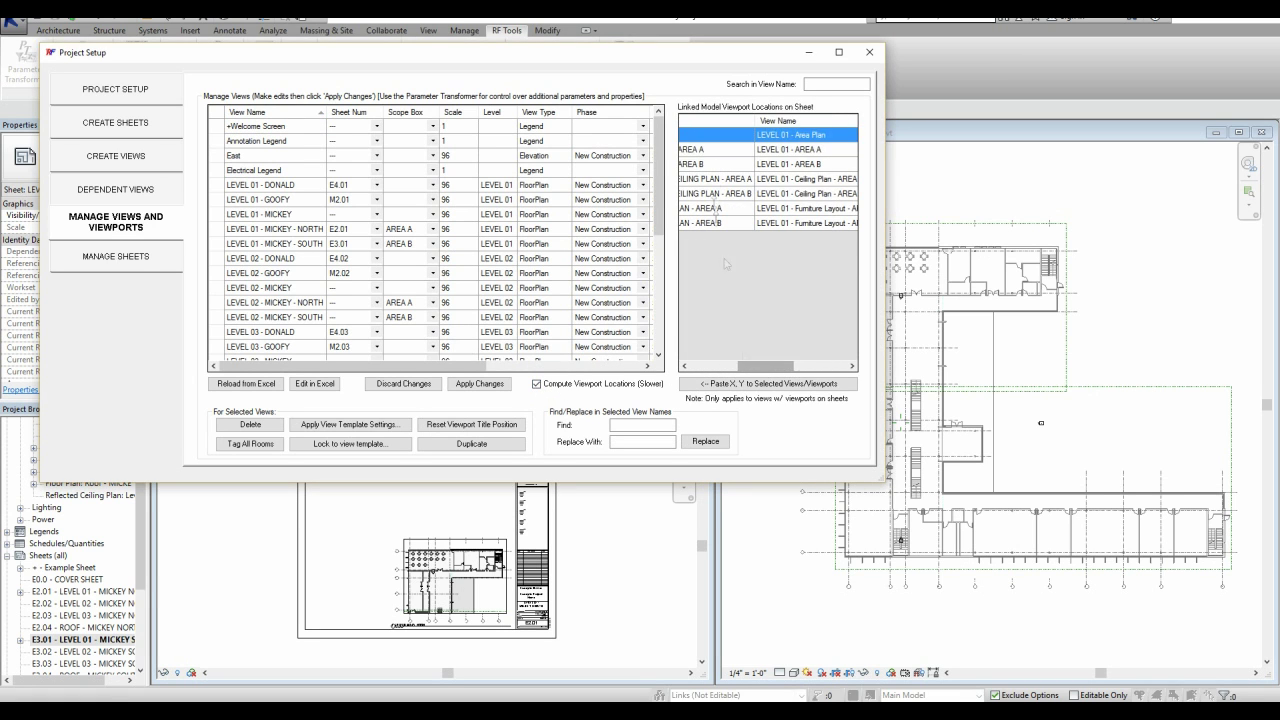
left_click(714, 150)
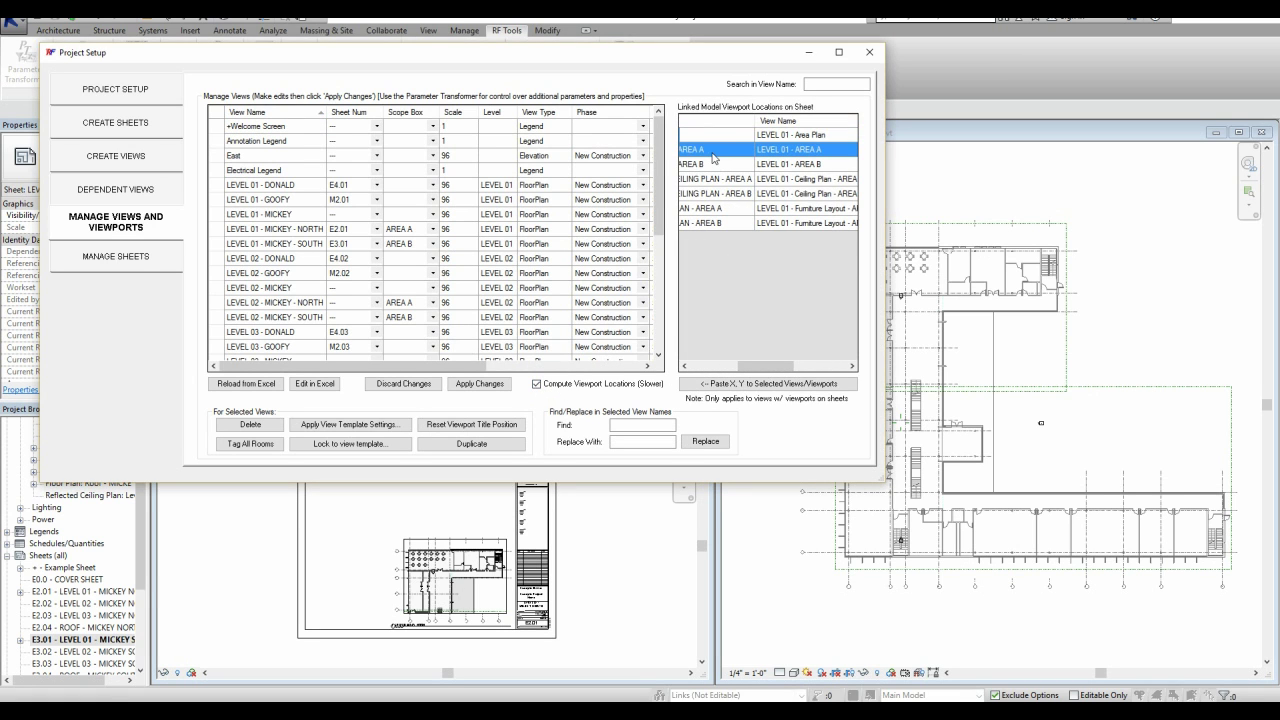
left_click(311, 233)
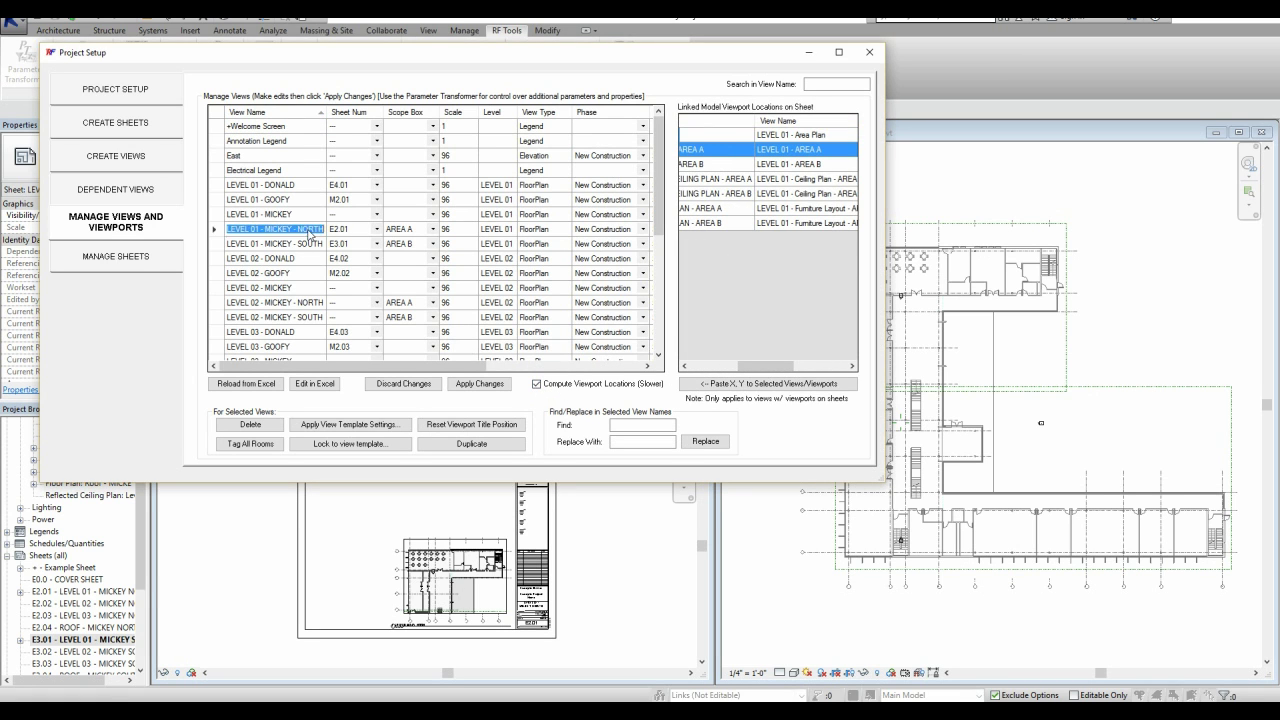
left_click(288, 305)
left_click_drag(300, 366, 500, 366)
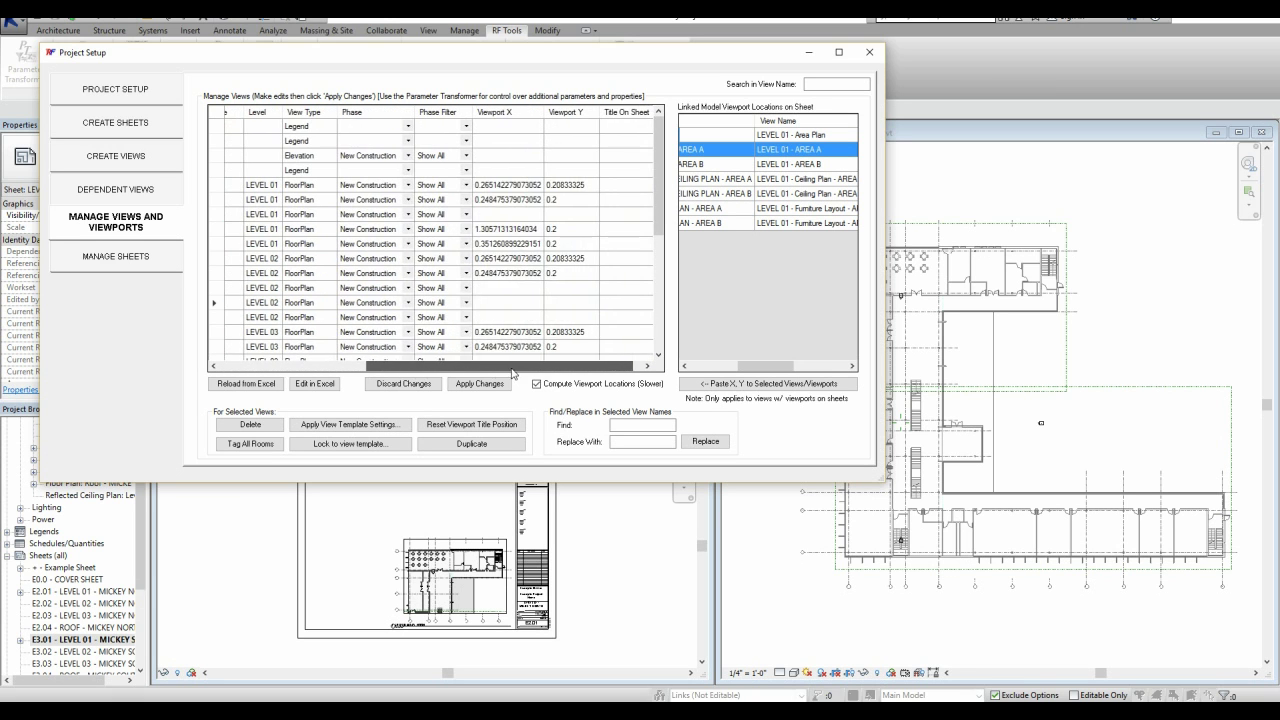
left_click(752, 384)
left_click(484, 294)
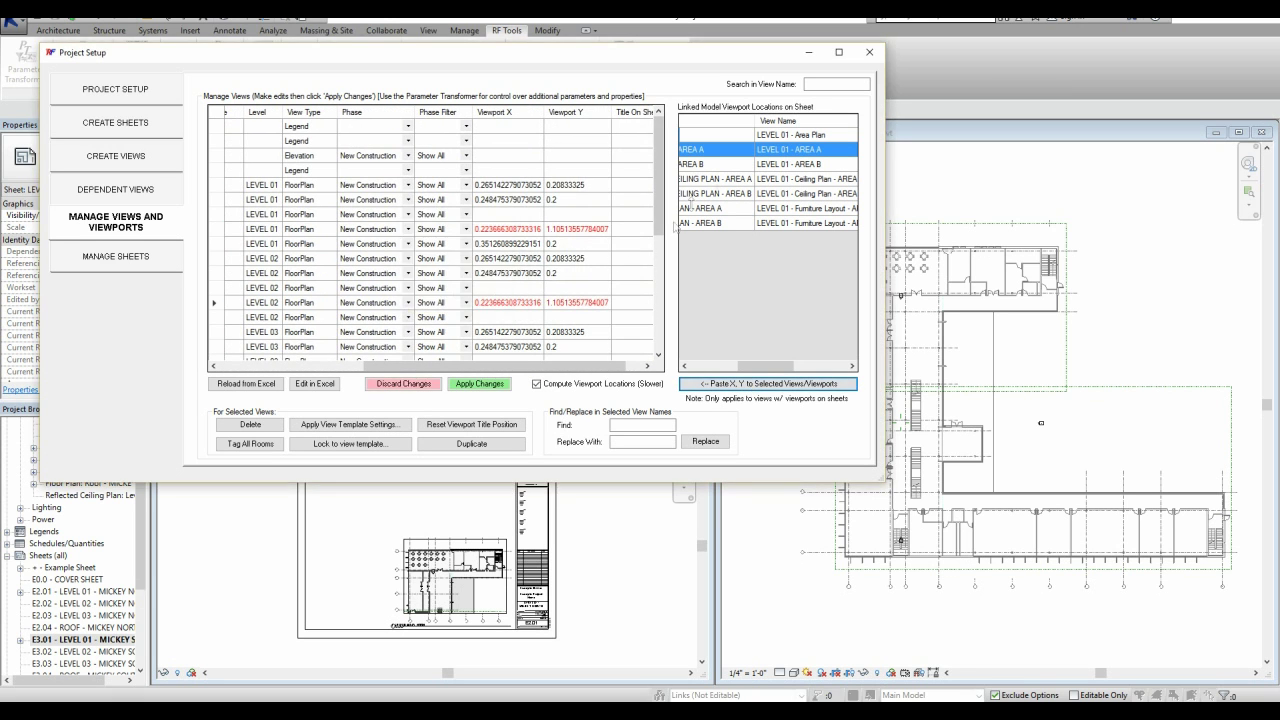
- Copy AREA B's X, Y onto the LEVEL 01 and 02 MICKEY - SOUTH views
left_click(770, 164)
left_click_drag(530, 366, 364, 365)
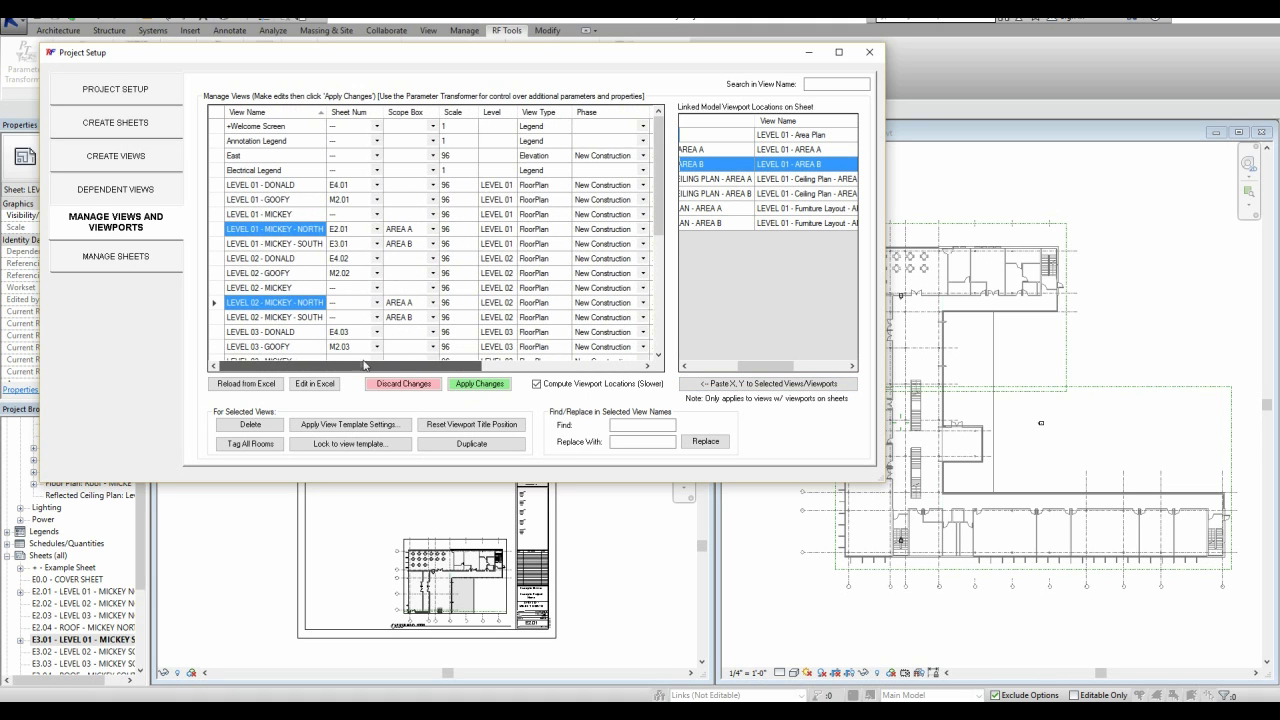
left_click(312, 243)
left_click(312, 317, "ctrl")
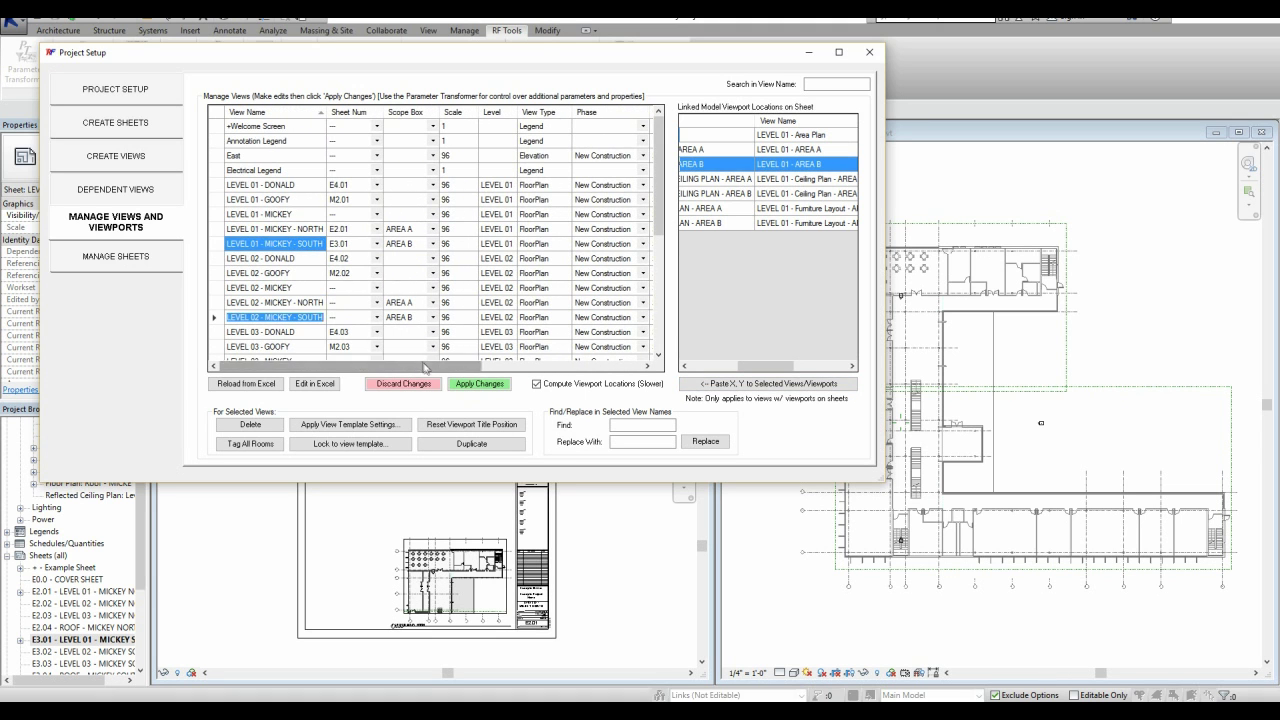
left_click_drag(424, 367, 560, 366)
left_click(741, 390)
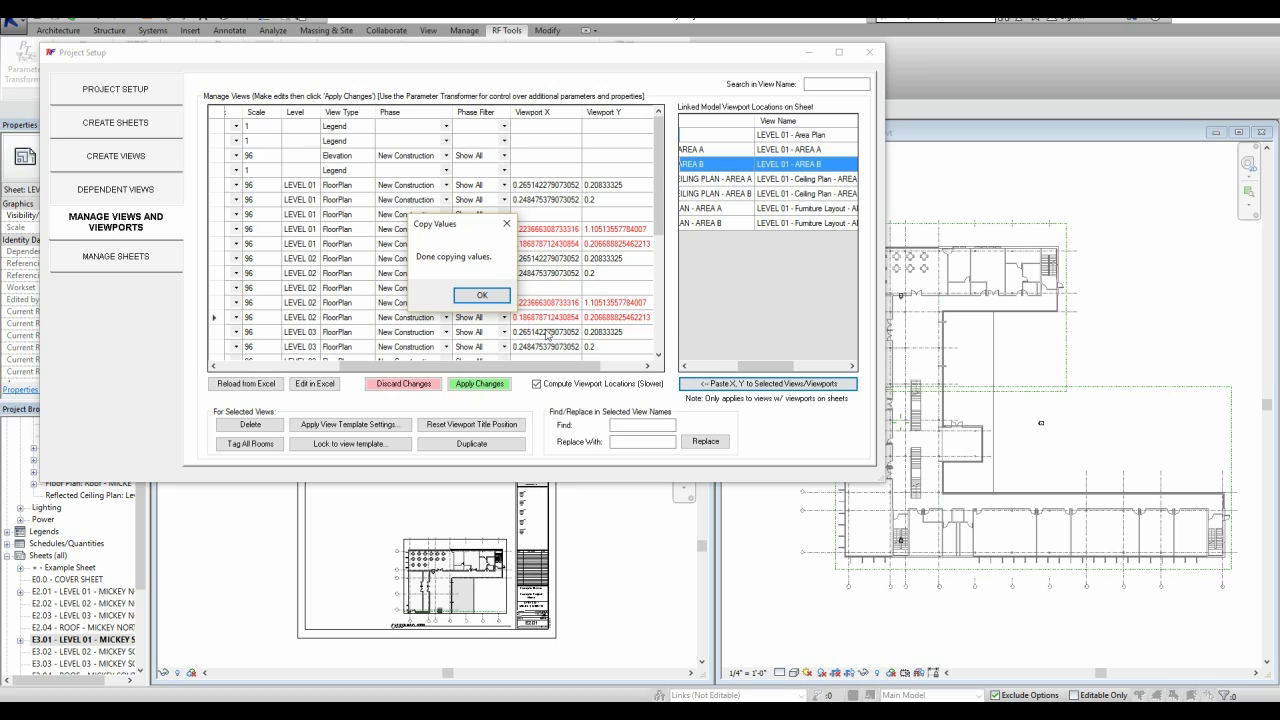
left_click(481, 295)
- Apply the new viewport positions to the sheets
left_click_drag(516, 60, 948, 139)
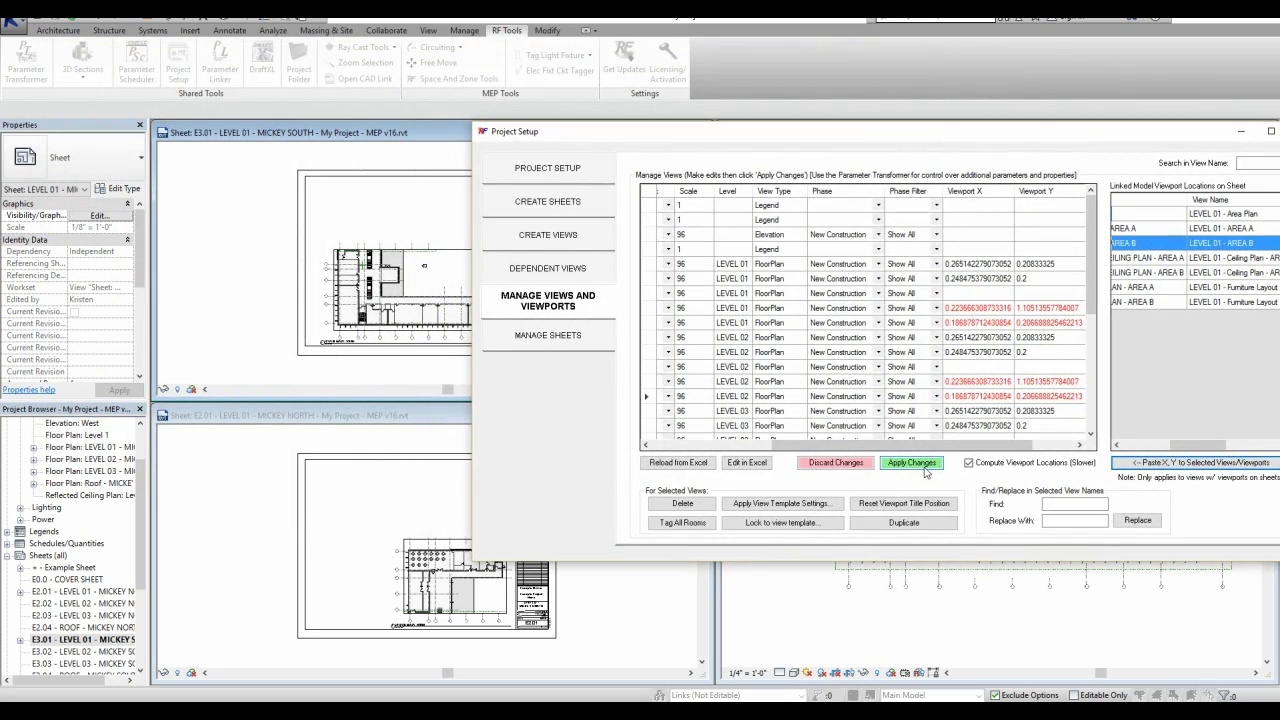
left_click(927, 468)
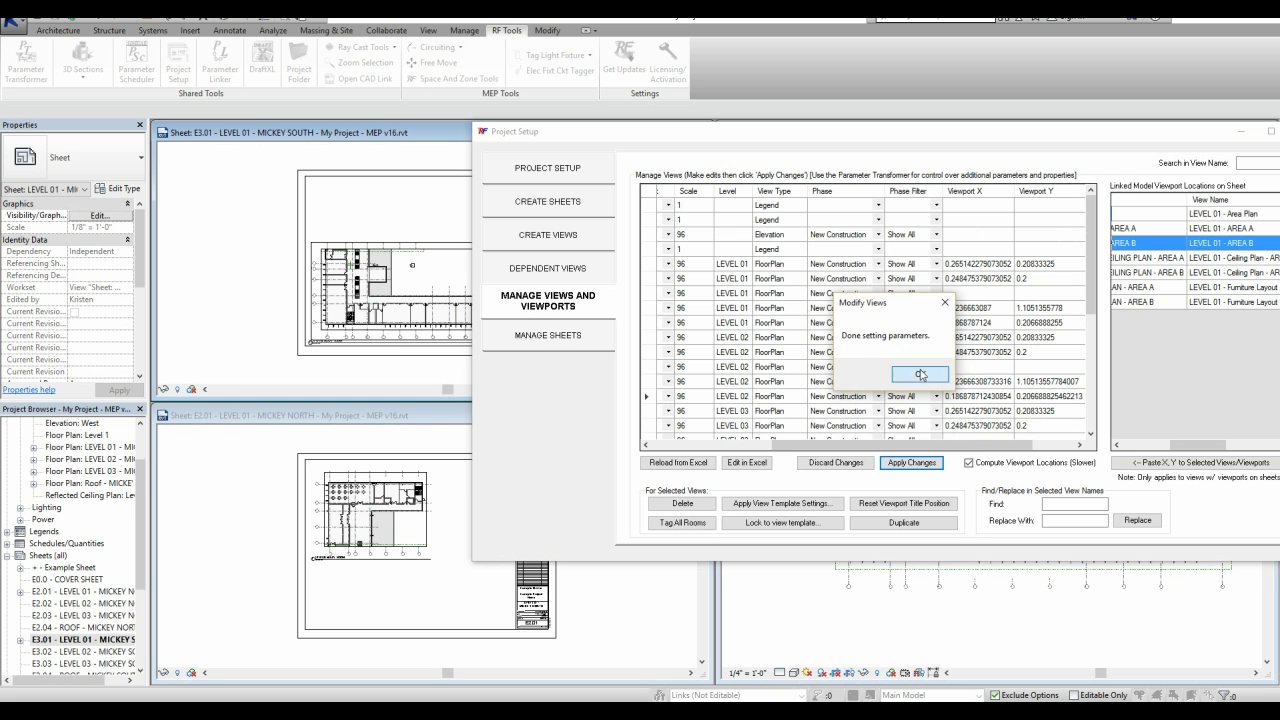
left_click(920, 375)
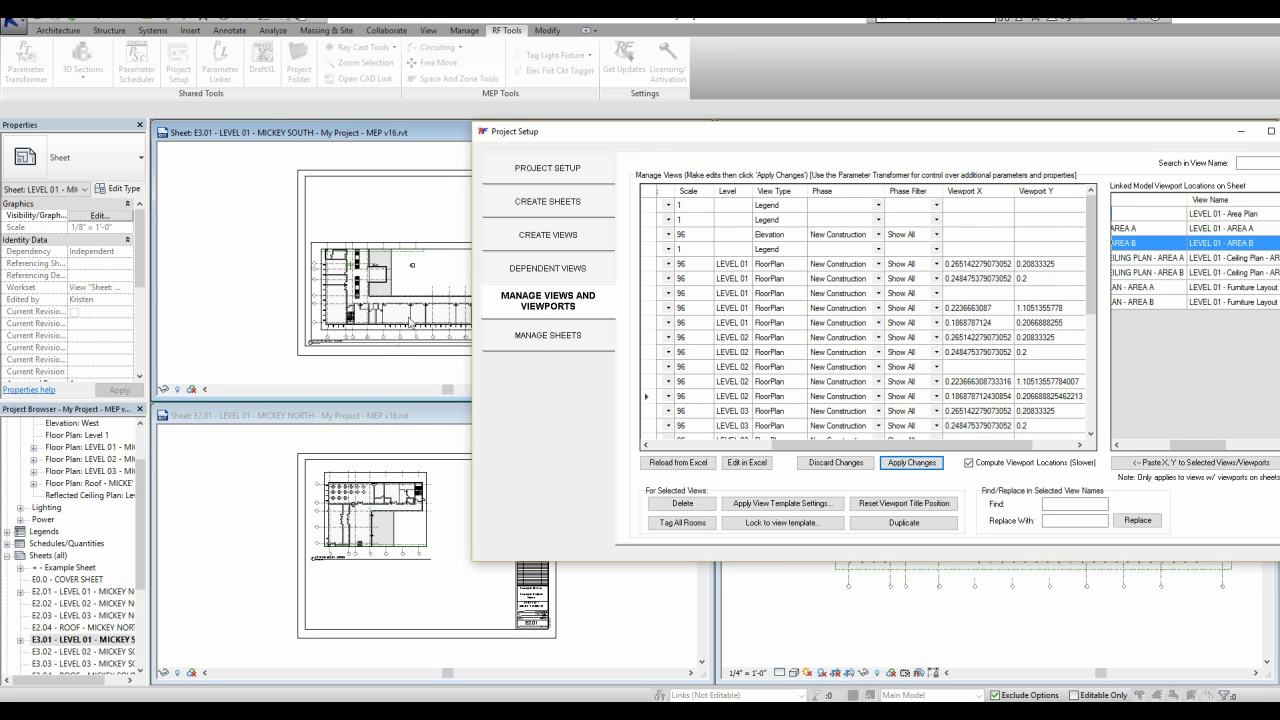
left_click_drag(680, 135, 452, 138)
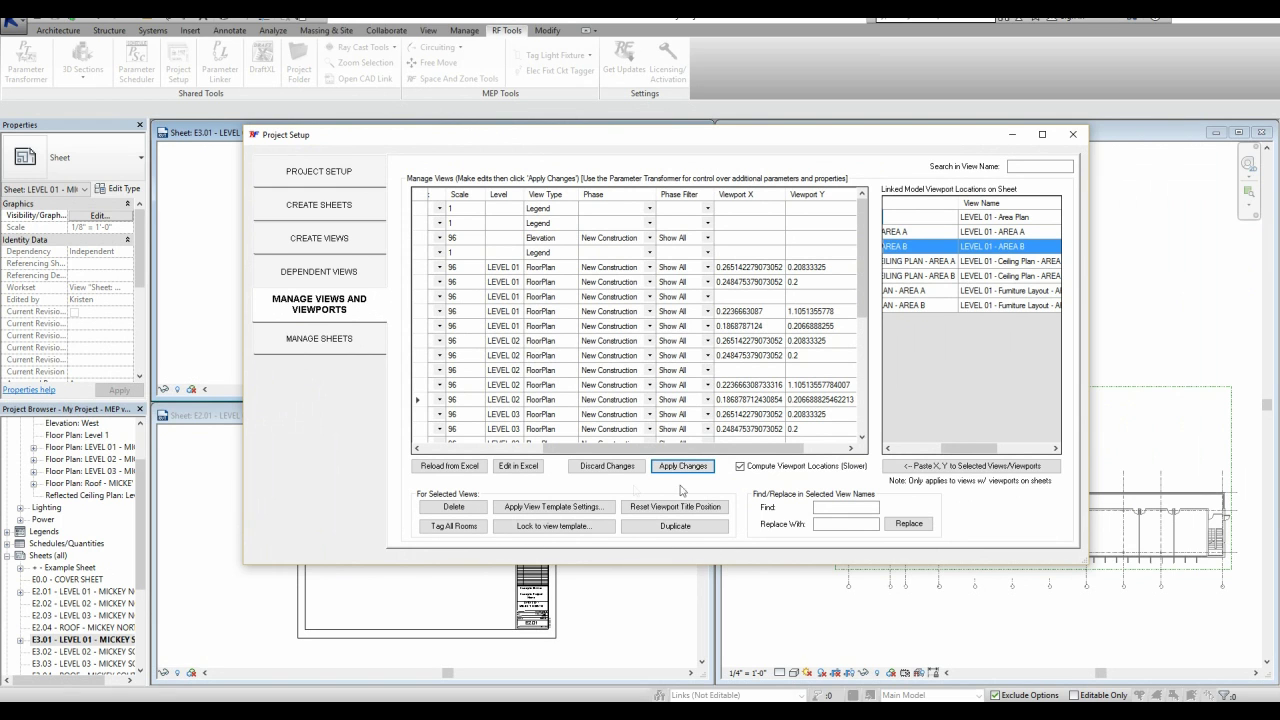
left_click(527, 508)
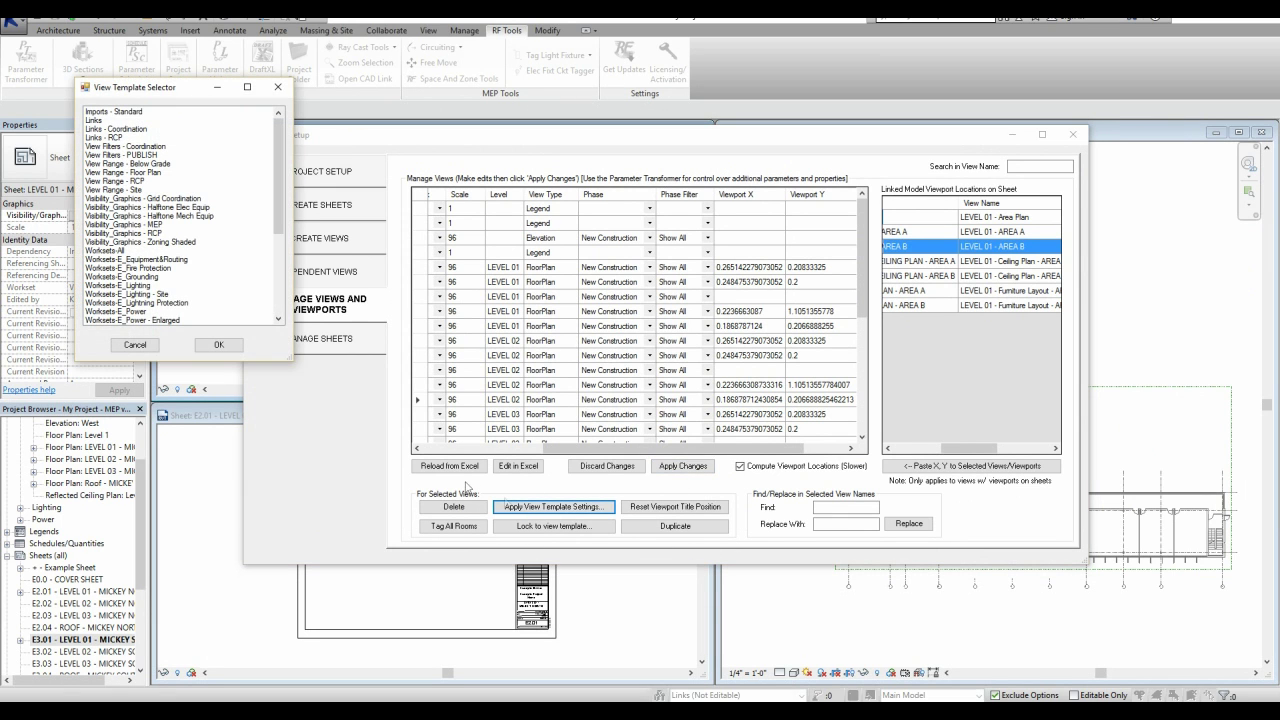
left_click(145, 346)
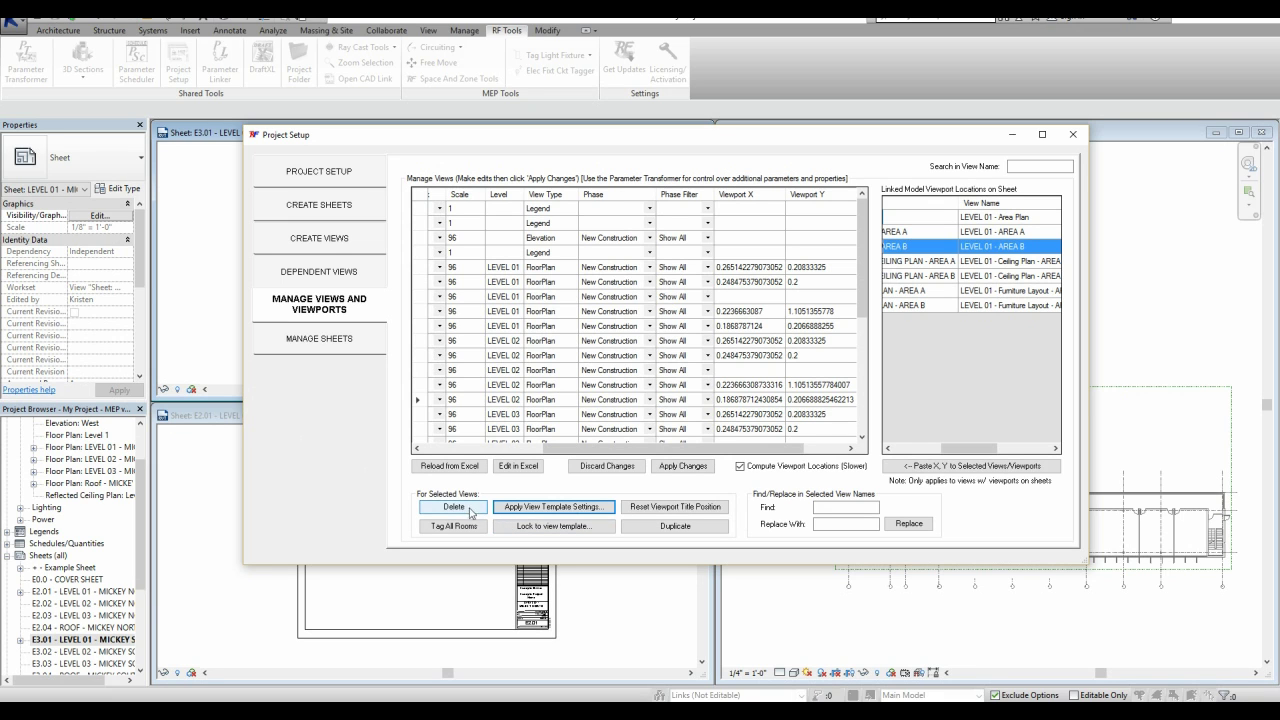
left_click(653, 526)
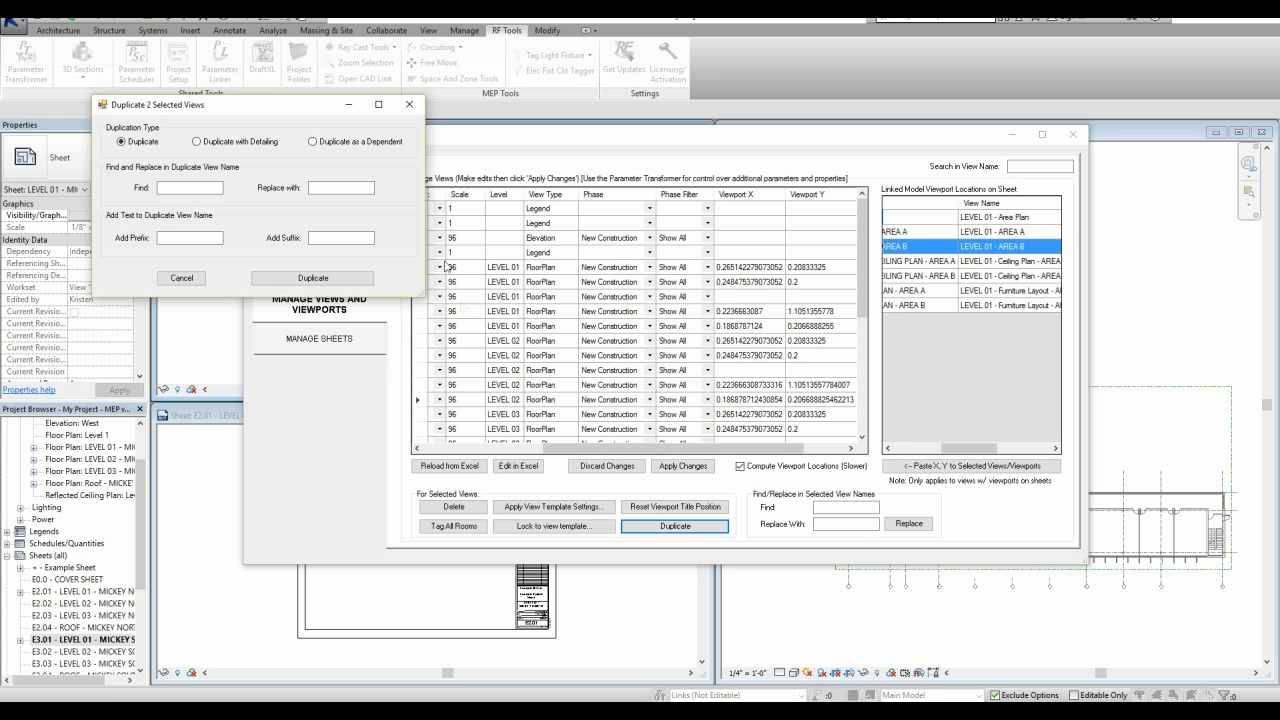
left_click(409, 106)
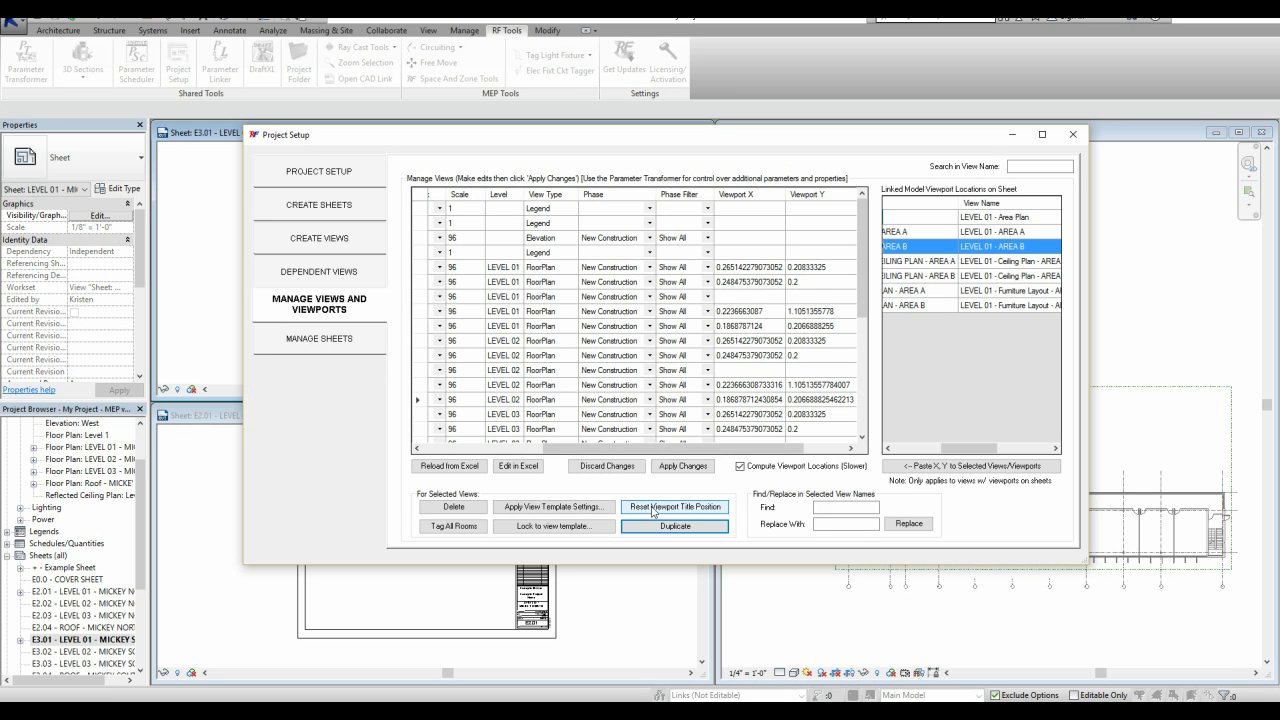
- Set Add to Revision to True for every sheet under 1: Revision 1, apply, and close Project Setup
left_click(360, 345)
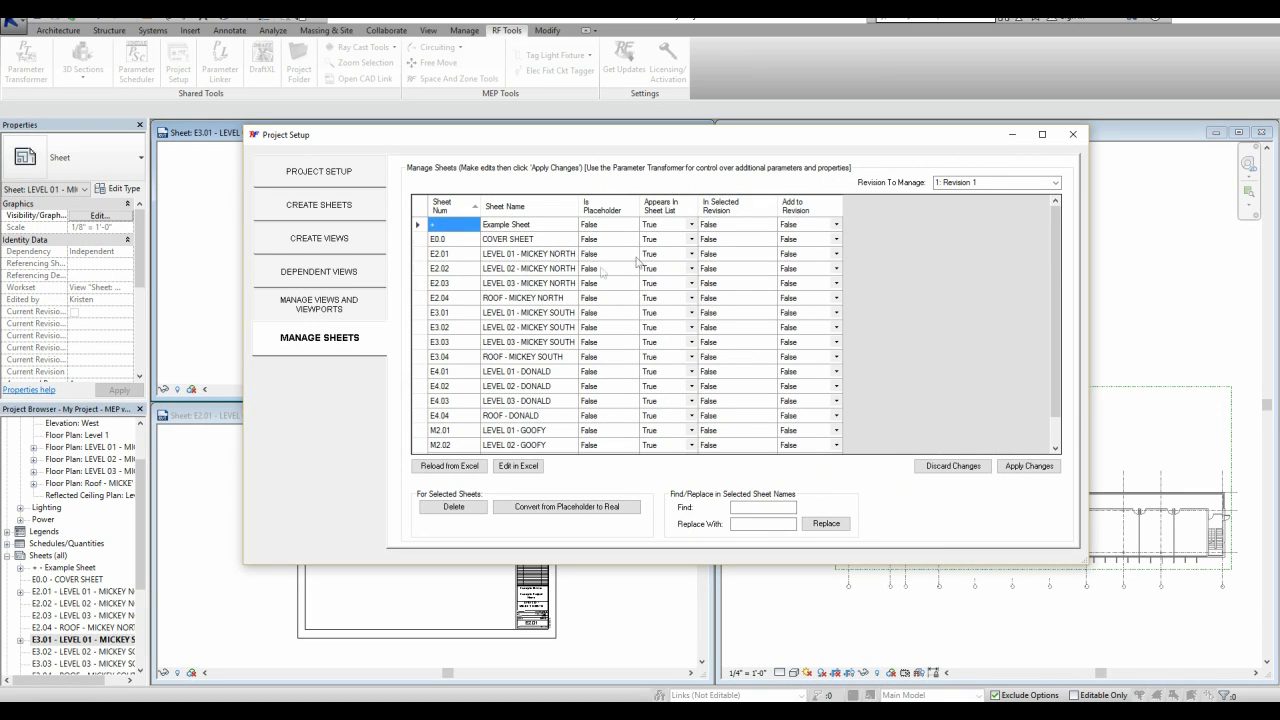
left_click(1055, 183)
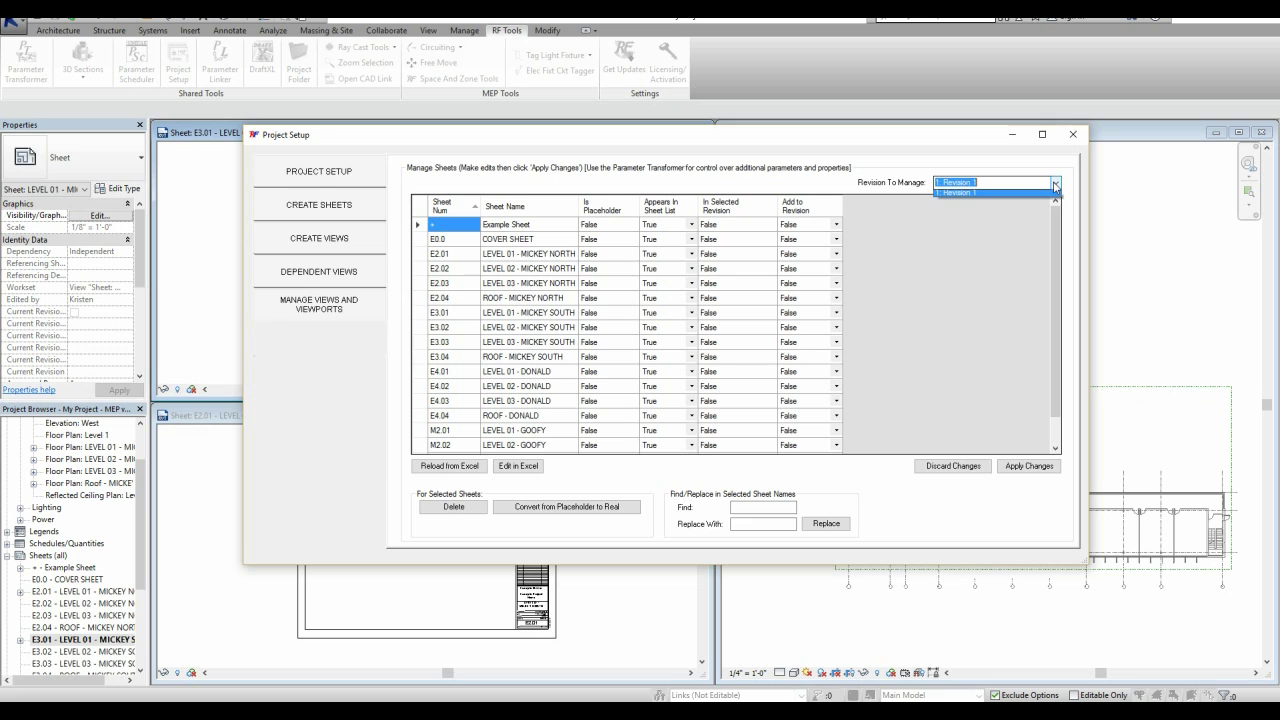
left_click(1055, 185)
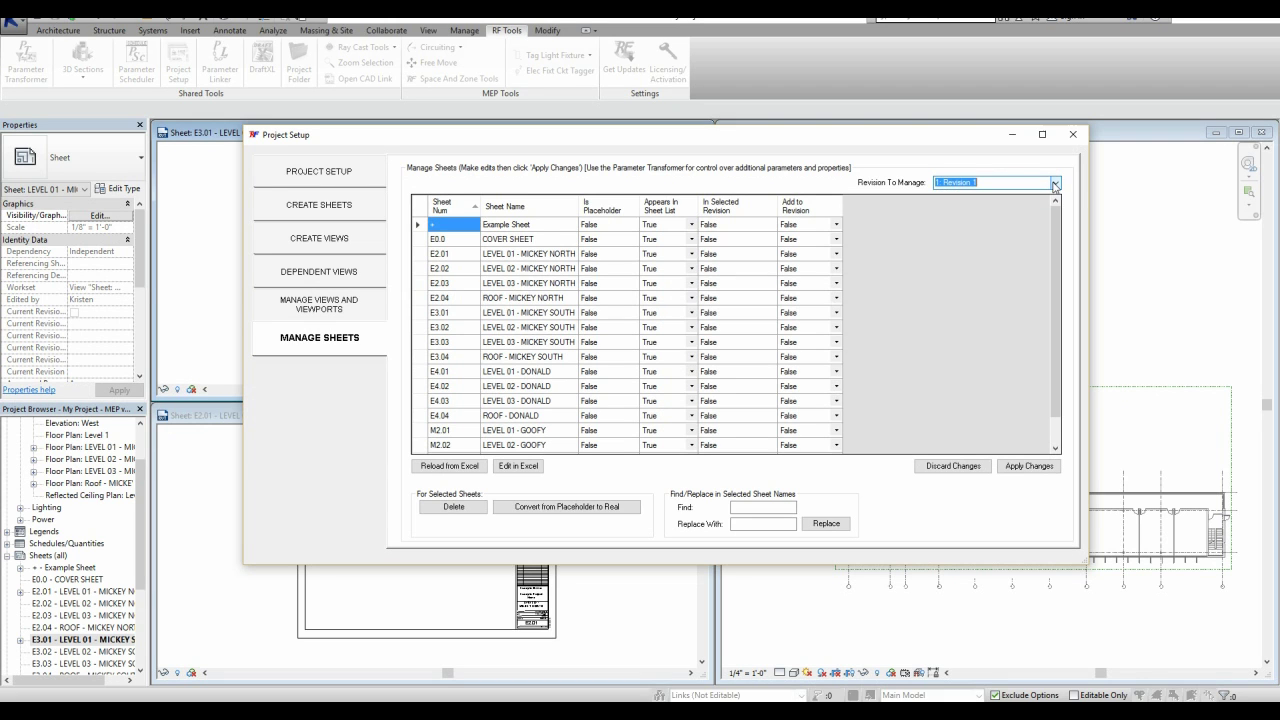
left_click_drag(806, 229, 806, 451)
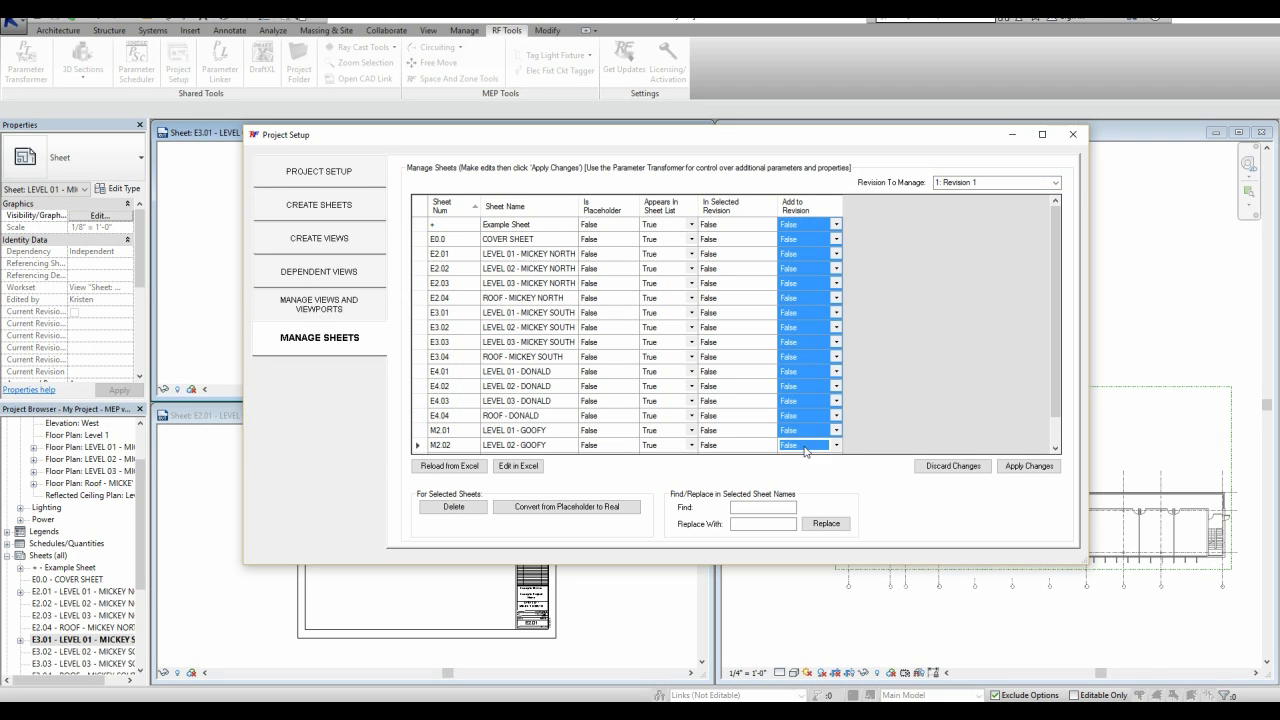
left_click(838, 446)
left_click(805, 458)
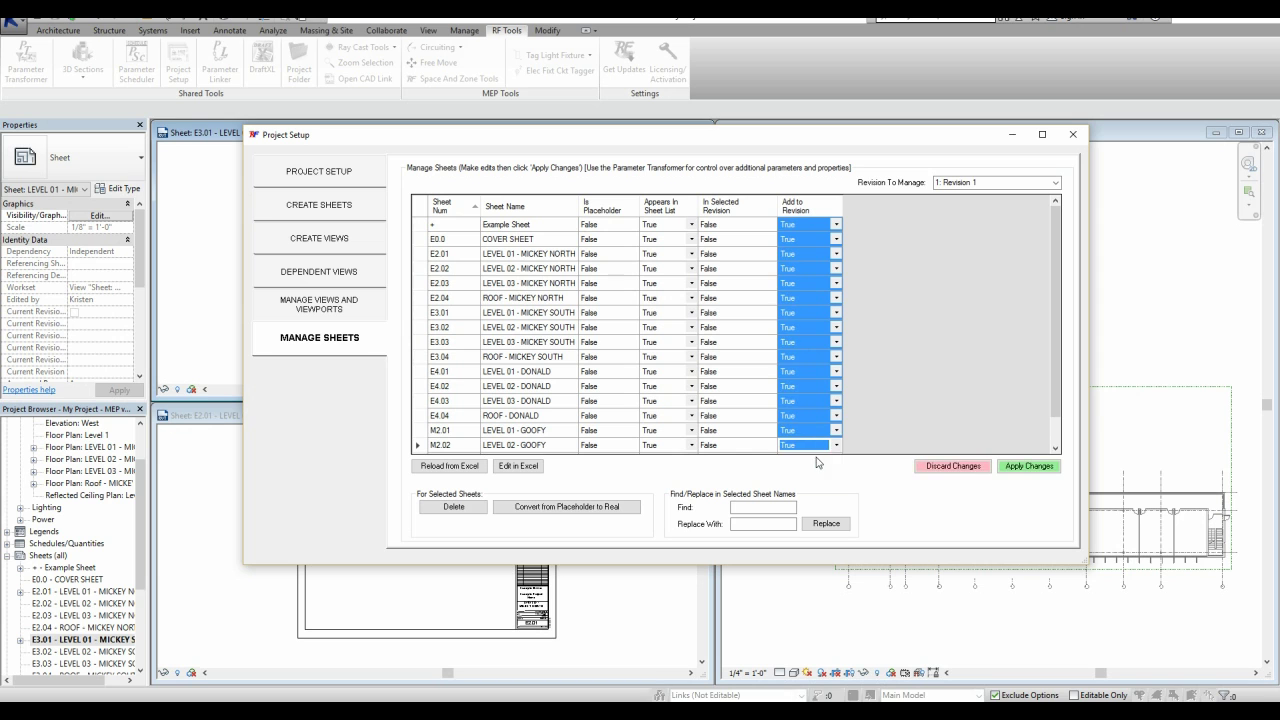
left_click(1018, 467)
left_click(719, 384)
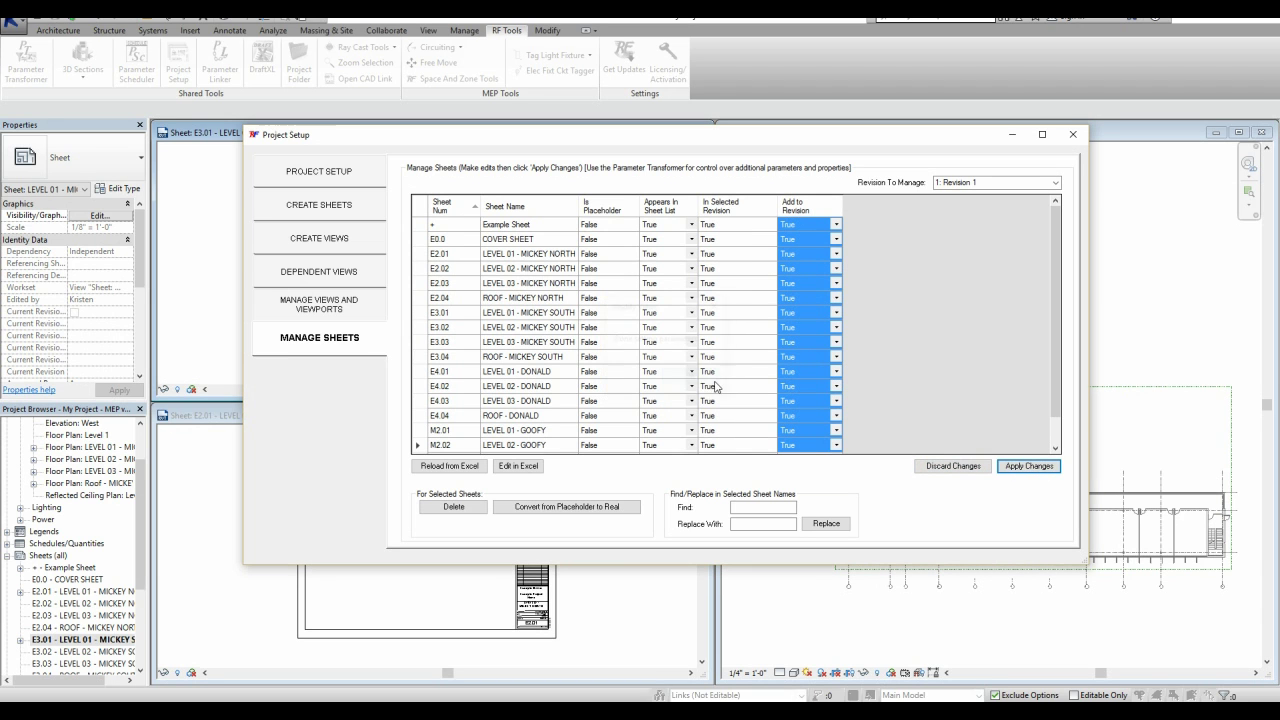
left_click(1073, 134)
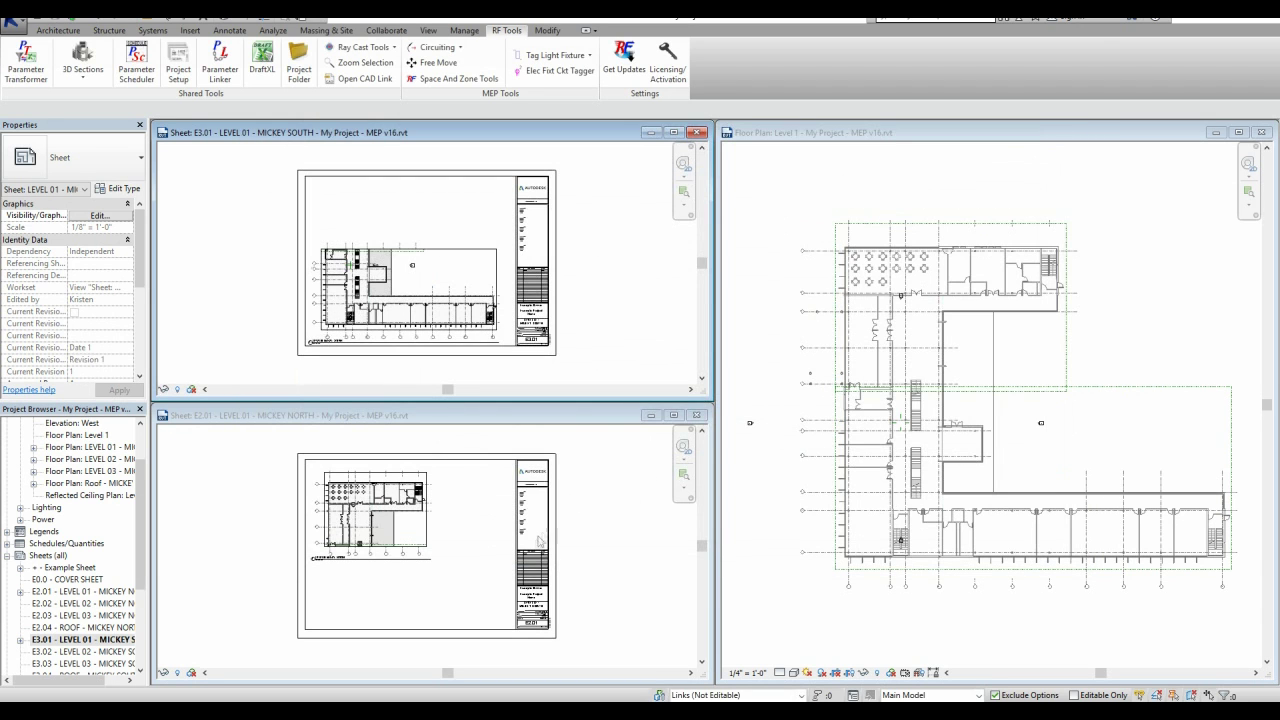
- Zoom into sheet E2.01's title block to inspect the Revision 1, Date 1 entry
scroll(530, 559, "up", 5)
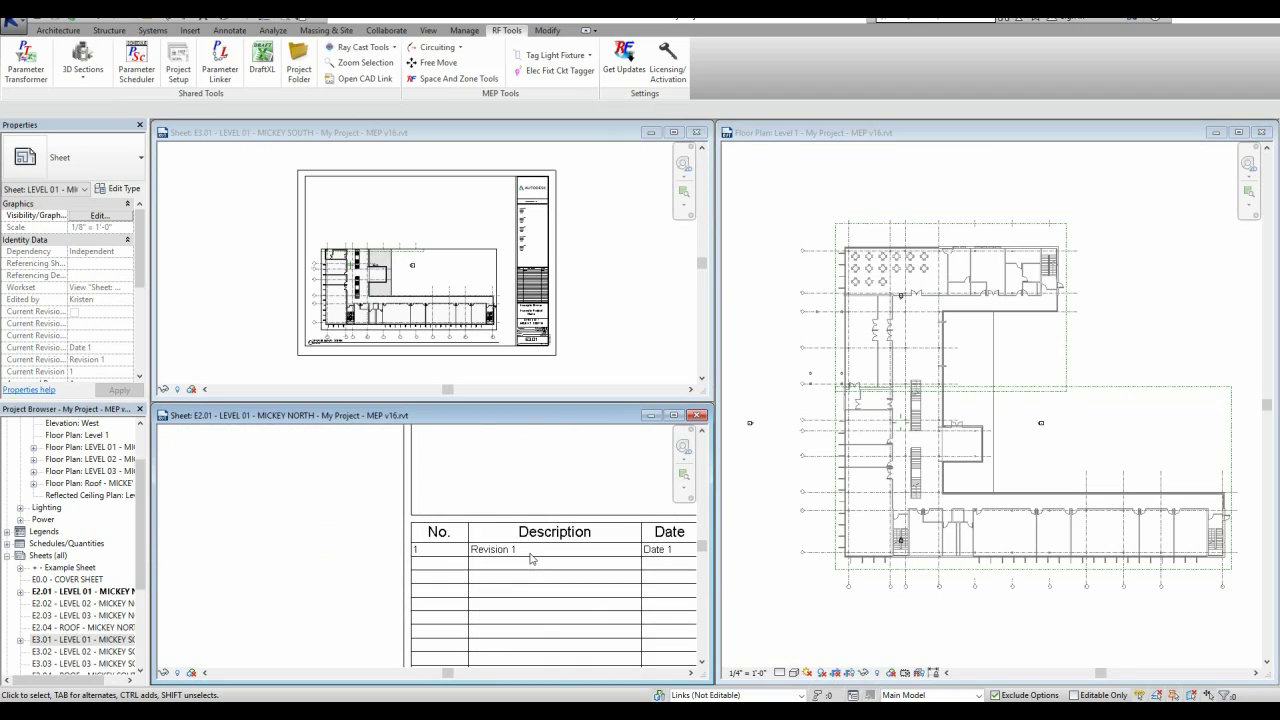